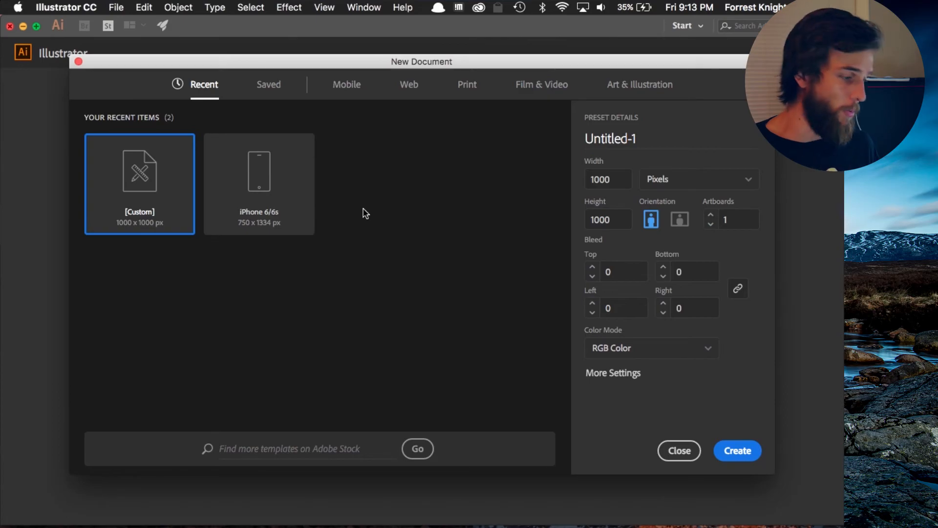
Create a new 1000 x 1000 px RGB document with one artboard and collapse the Layers panel.
left_click(731, 452)
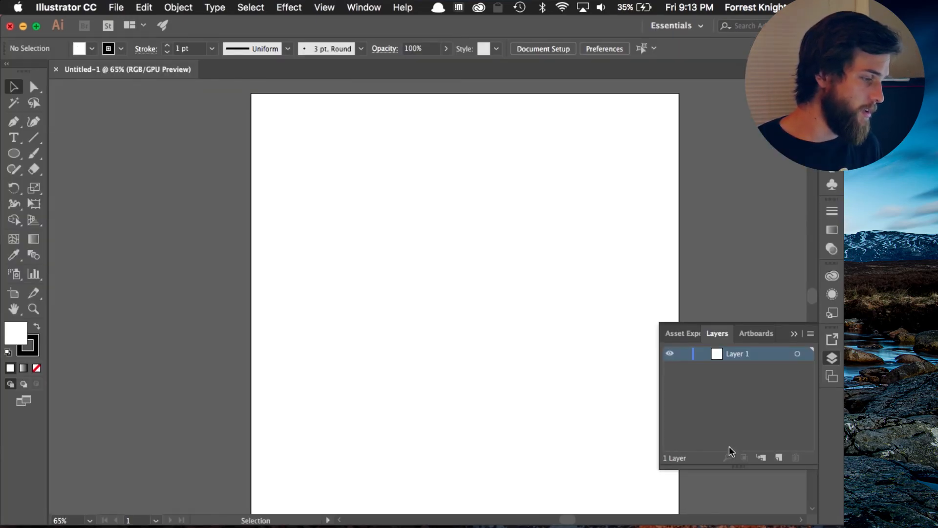
left_click(794, 334)
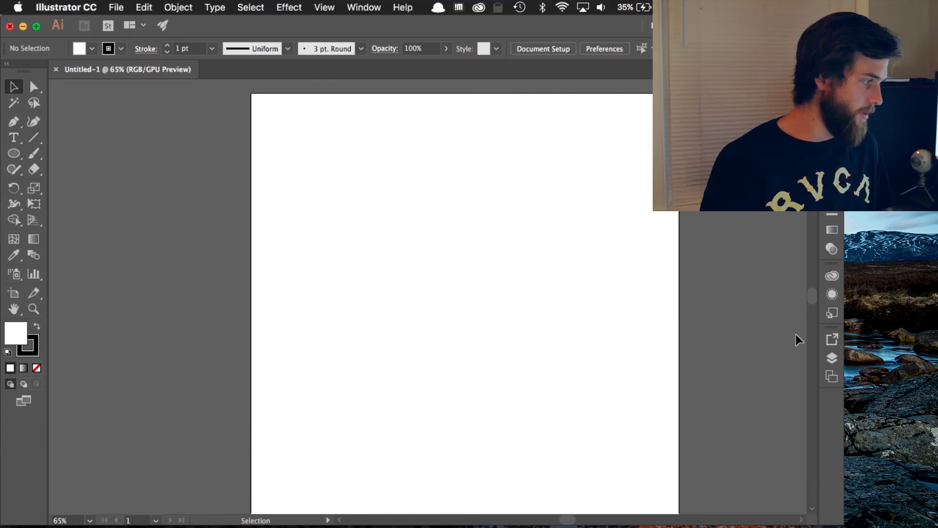
Draw a wide rounded rectangle in the middle area of the artboard and align it to the artboard's horizontal center.
left_click_drag(13, 154, 81, 158)
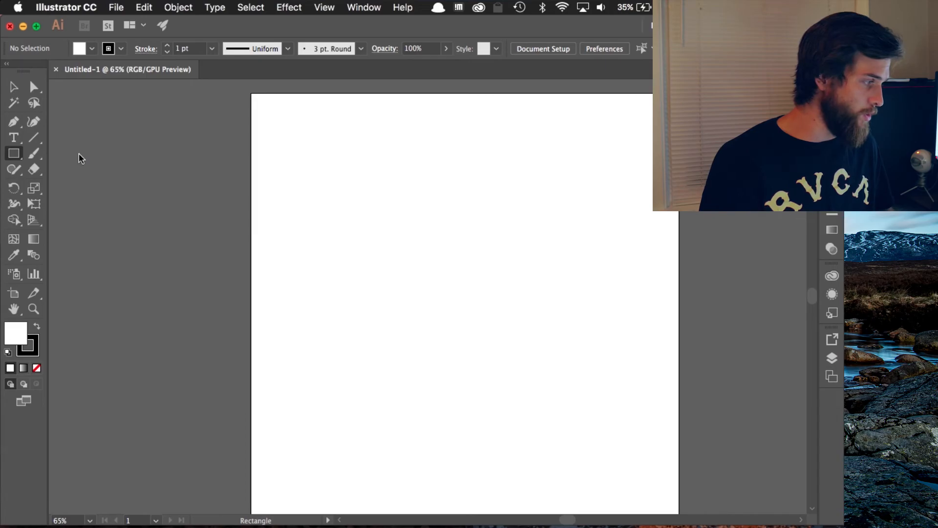
left_click_drag(13, 154, 72, 173)
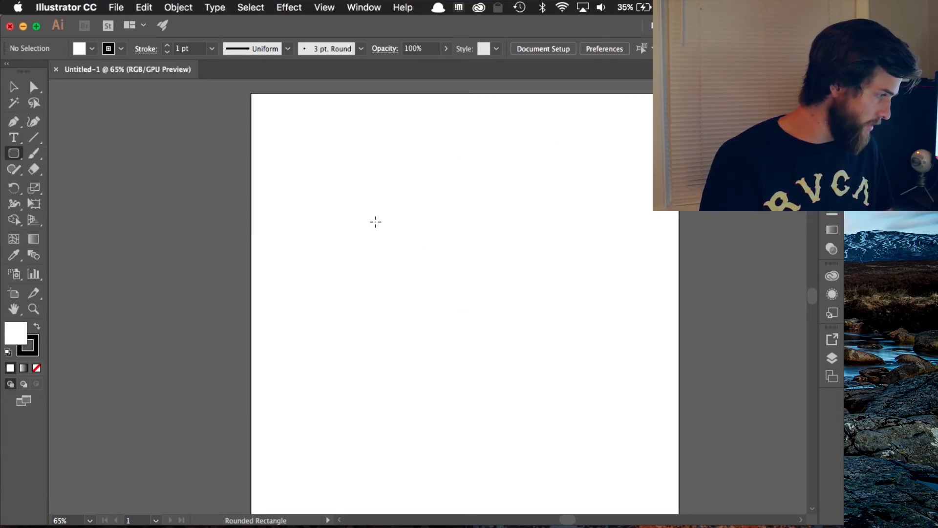
left_click_drag(354, 211, 596, 362)
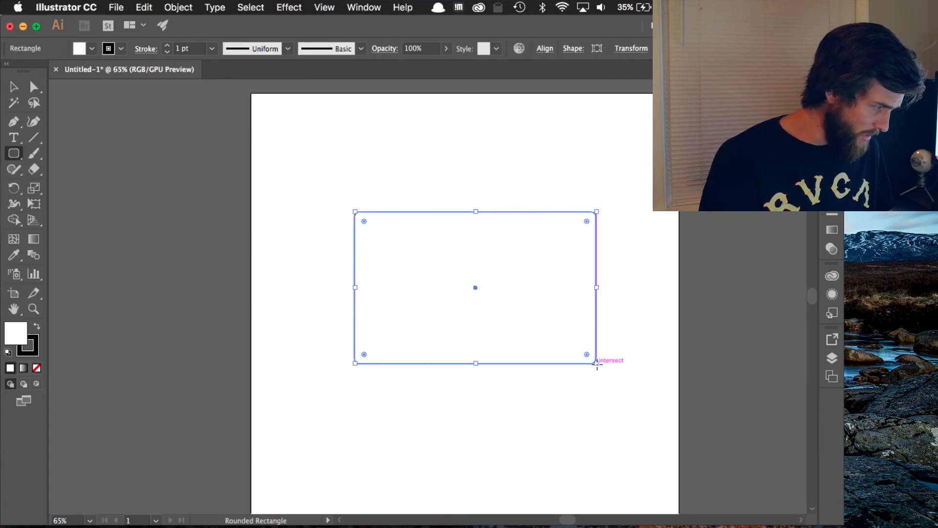
left_click(13, 87)
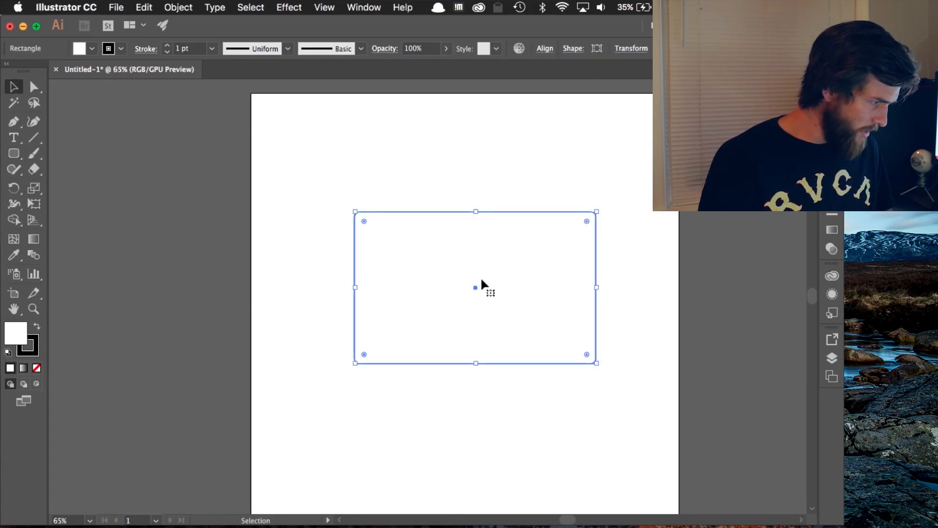
mouse_move(494, 214)
left_mouse_down()
mouse_move(484, 191)
mouse_move(479, 202)
mouse_move(483, 218)
mouse_move(481, 204)
mouse_move(500, 201)
mouse_move(480, 203)
left_mouse_up()
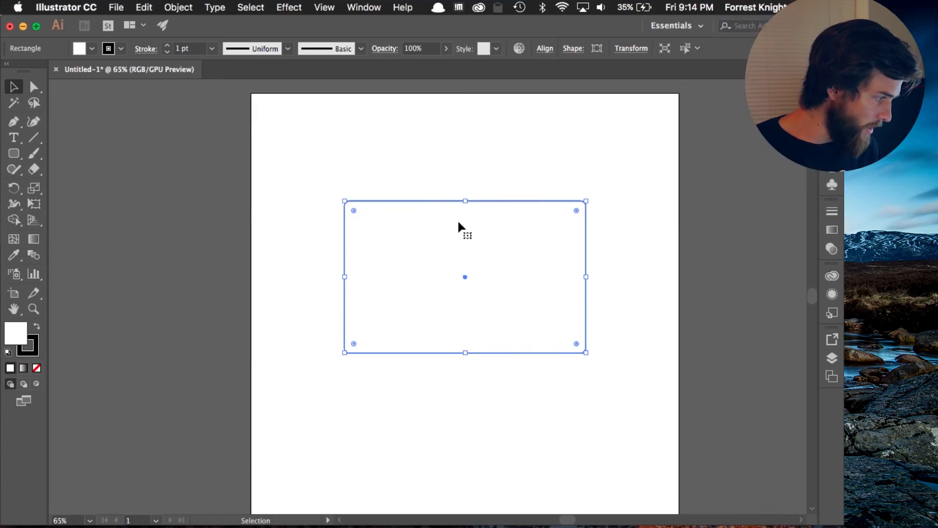
left_click(474, 147)
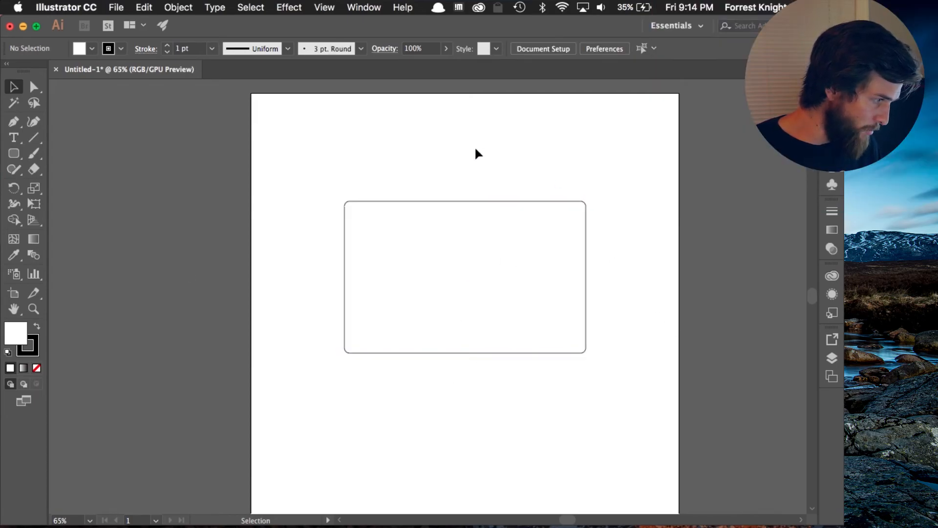
Set the rounded rectangle's stroke weight to 2 pt.
left_click(448, 202)
scroll(448, 202, "up", 2)
scroll(448, 201, "up", 3)
left_click(300, 145)
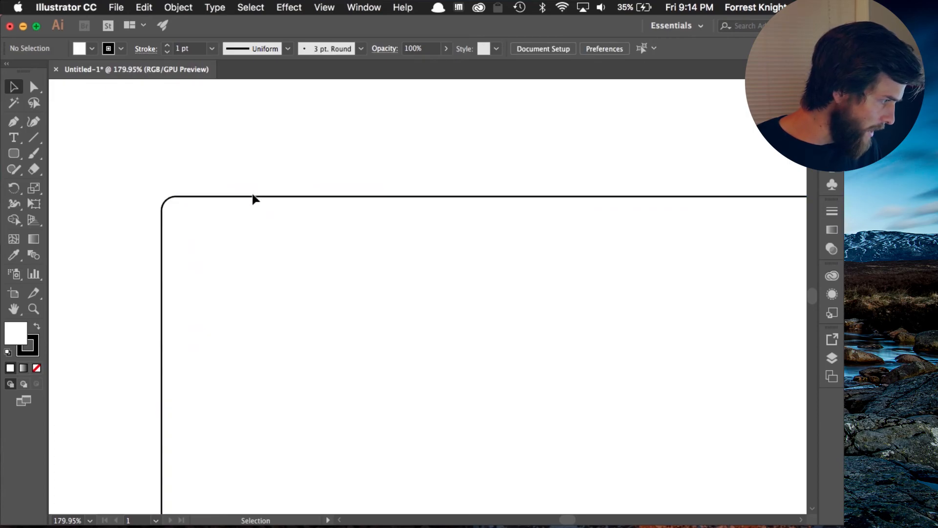
left_click(281, 197)
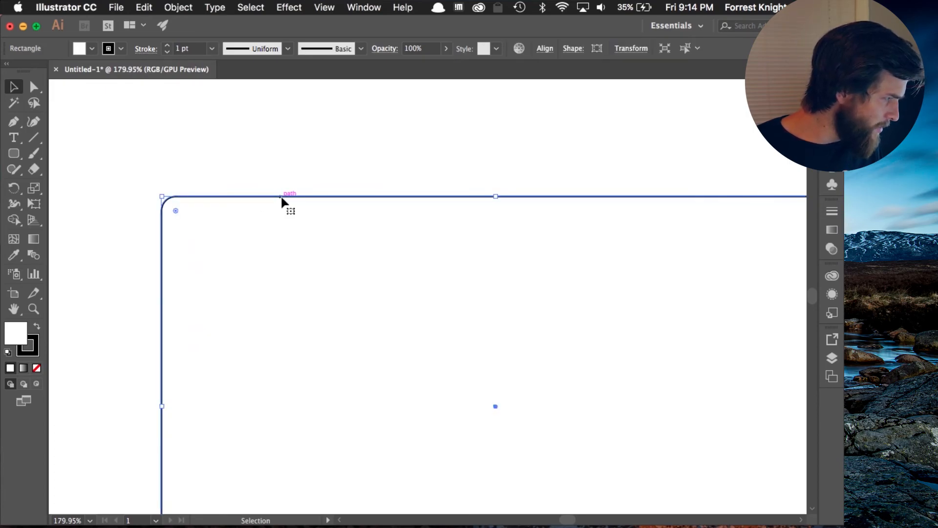
left_click(212, 48)
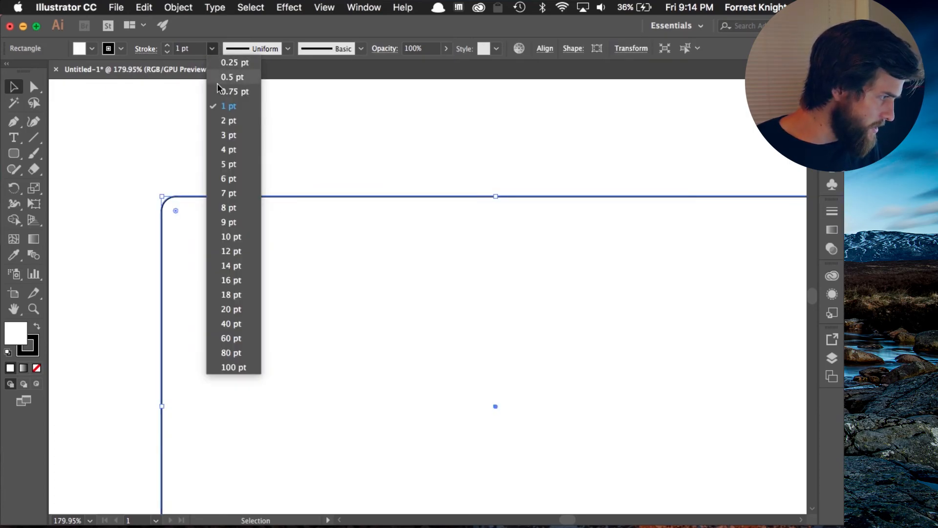
left_click(229, 120)
left_click(435, 113)
Fill the rounded rectangle with dark gray, 5E5E5E.
scroll(450, 251, "down", 1)
scroll(451, 255, "down", 3)
scroll(451, 255, "right", 2)
scroll(451, 255, "up", 3)
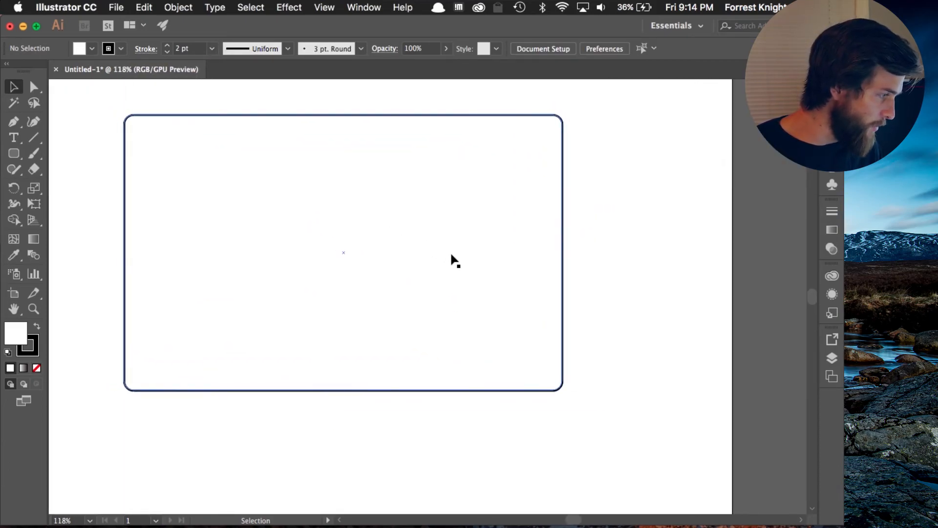
scroll(451, 254, "left", 2)
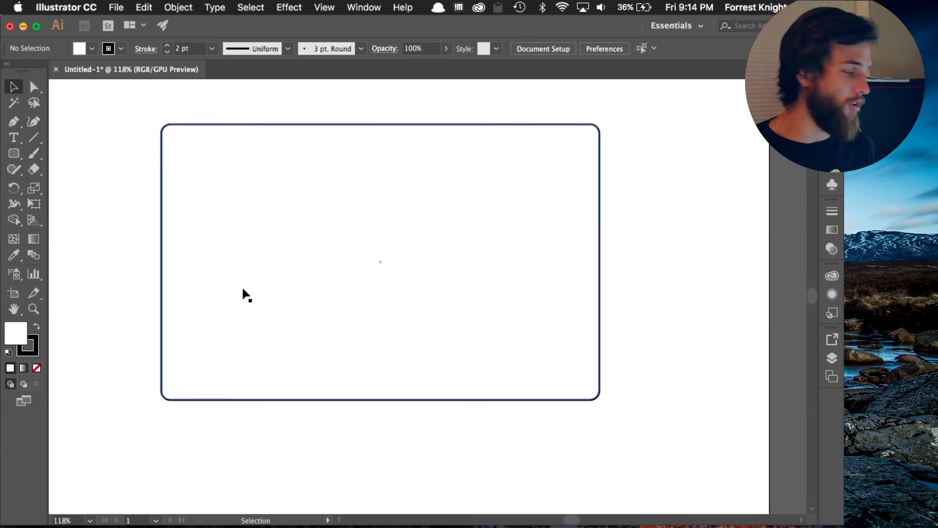
double_click(19, 335)
mouse_move(259, 282)
left_mouse_down()
mouse_move(240, 282)
mouse_move(240, 300)
mouse_move(240, 293)
left_mouse_up()
left_click(560, 192)
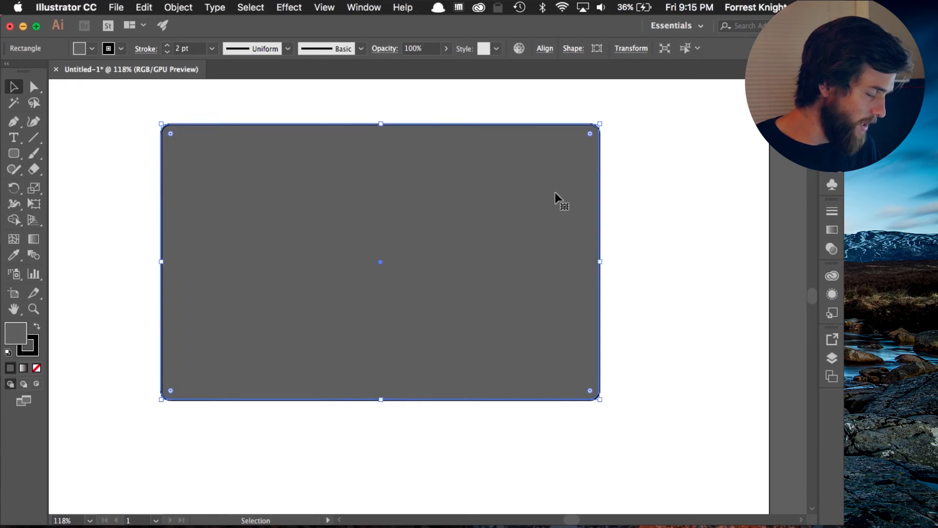
left_click(641, 185)
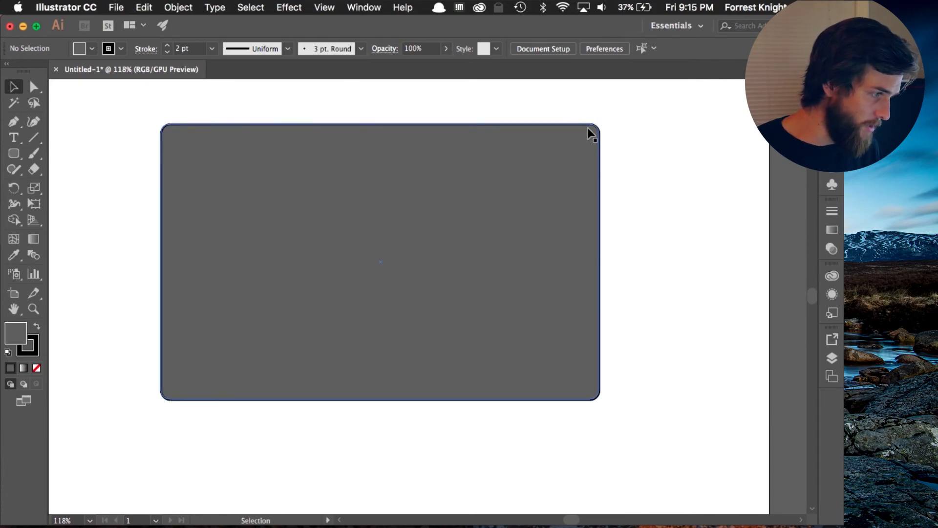
Copy the gray rounded rectangle and paste a duplicate of it.
right_click(300, 124)
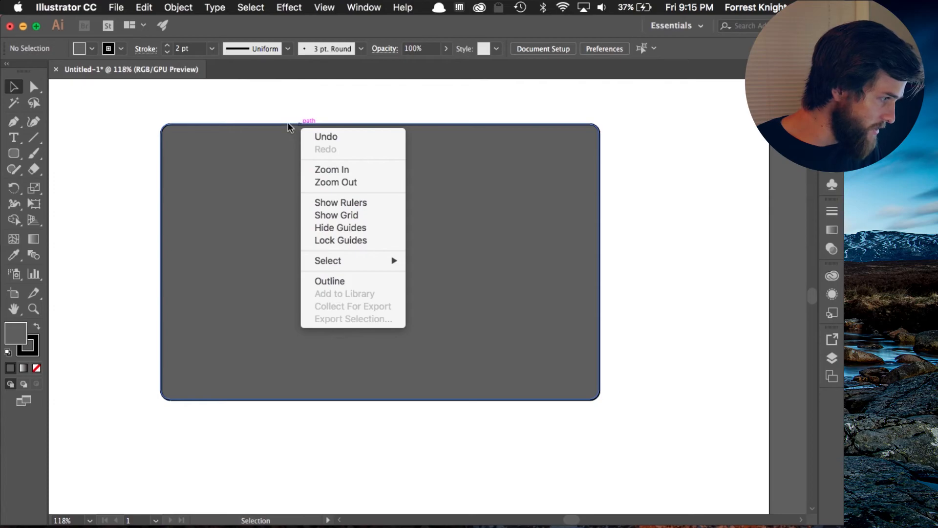
left_click(292, 127)
left_click(277, 124)
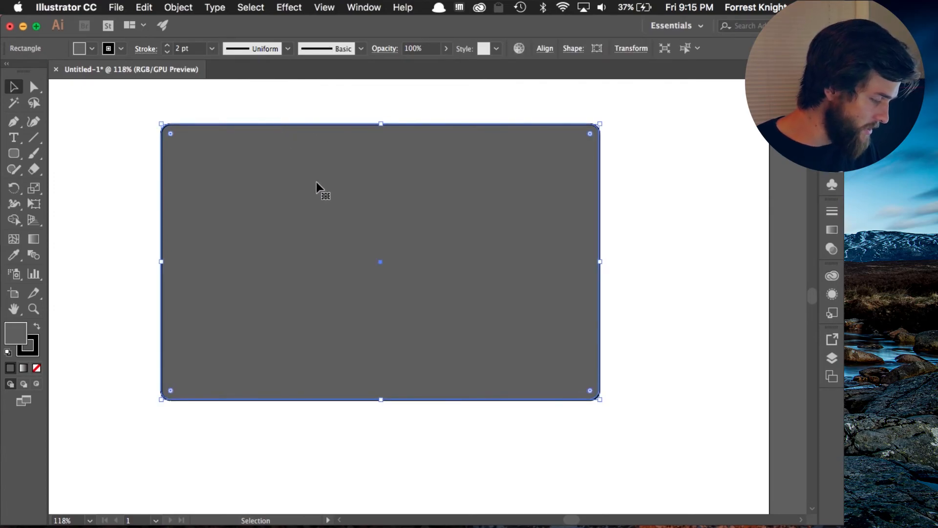
key("a")
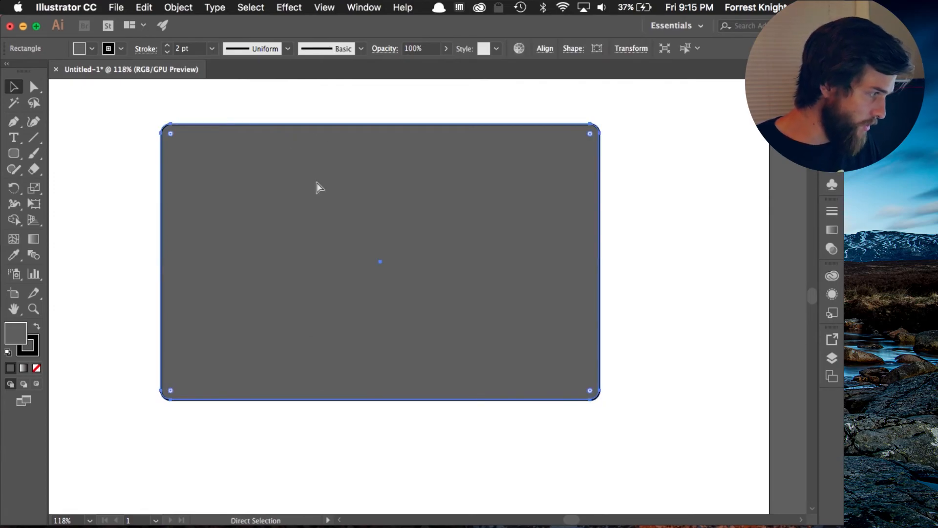
key("v")
key("super+c")
key("super+v")
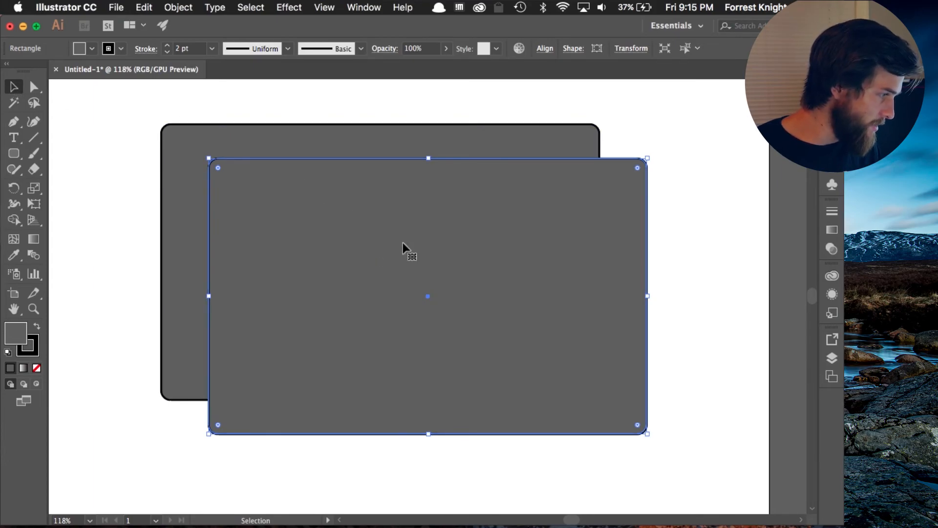
Scale the duplicate rectangle down proportionally and place it over the original, just inside its upper-left corner.
left_click_drag(209, 159, 242, 198)
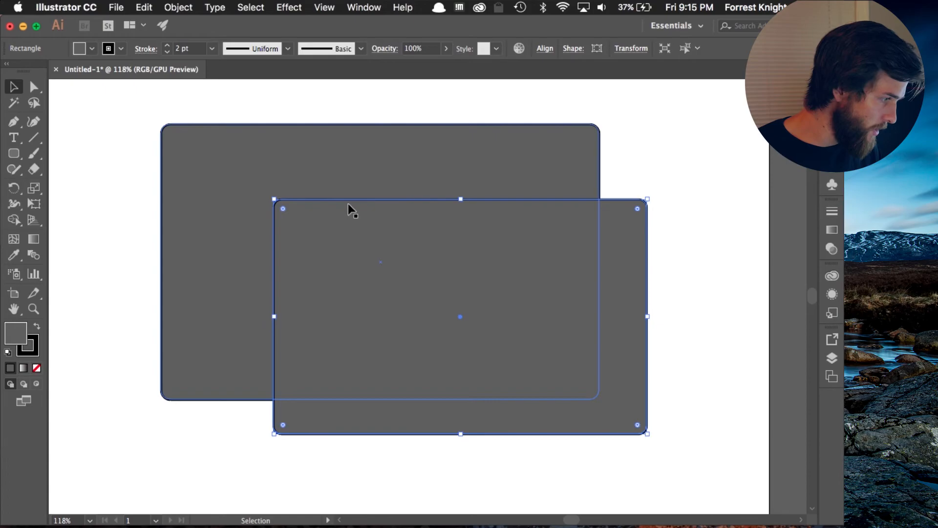
left_click_drag(347, 200, 222, 154)
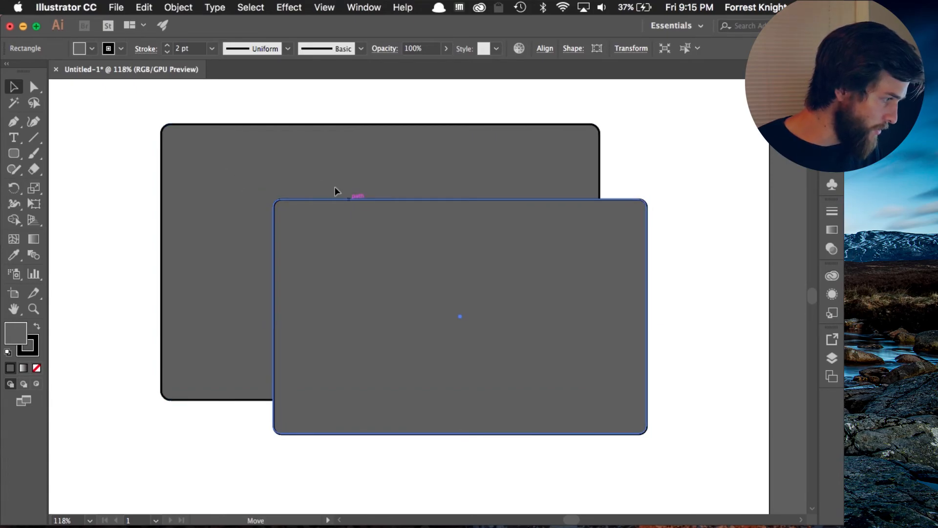
left_click_drag(277, 190, 269, 145)
left_click(189, 141, "shift")
left_click_drag(193, 147, 164, 126)
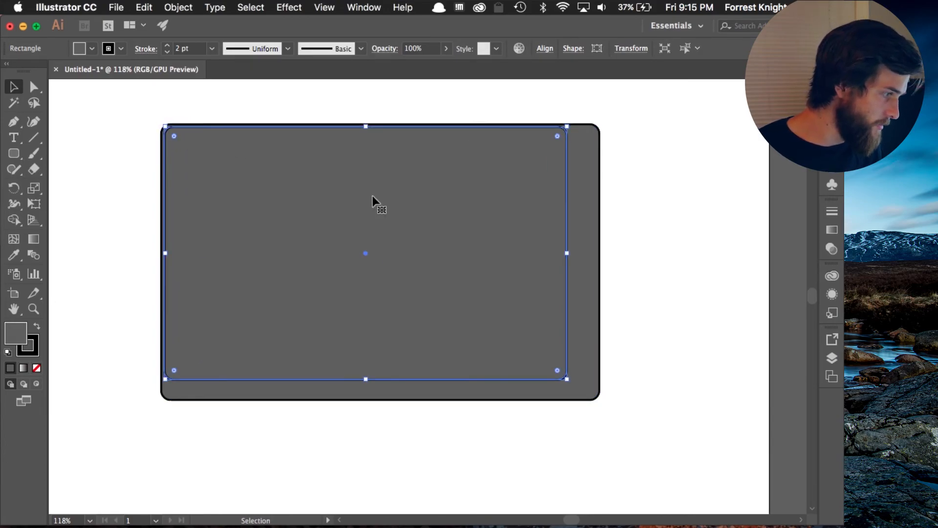
Center the smaller rectangle inside the larger one.
left_click_drag(324, 128, 353, 158)
key("super+z")
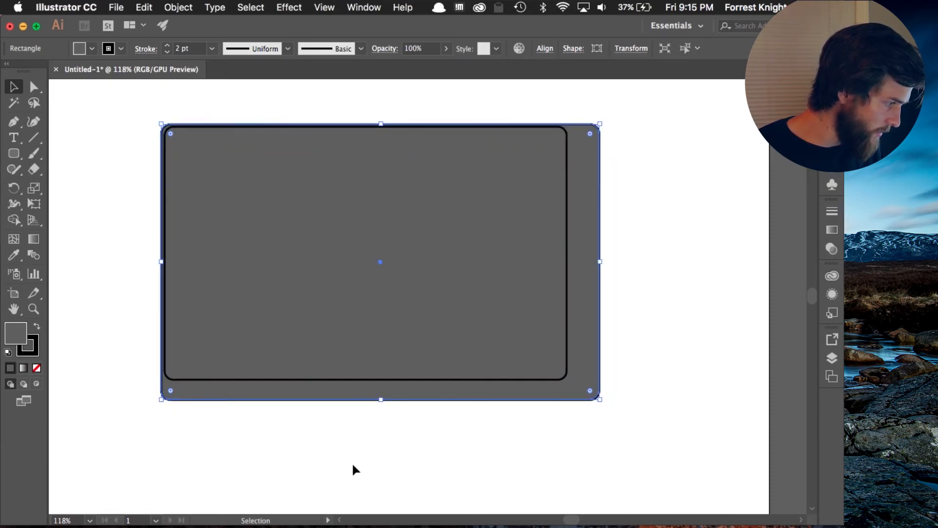
mouse_move(293, 380)
left_mouse_down()
mouse_move(316, 379)
mouse_move(306, 389)
left_mouse_up()
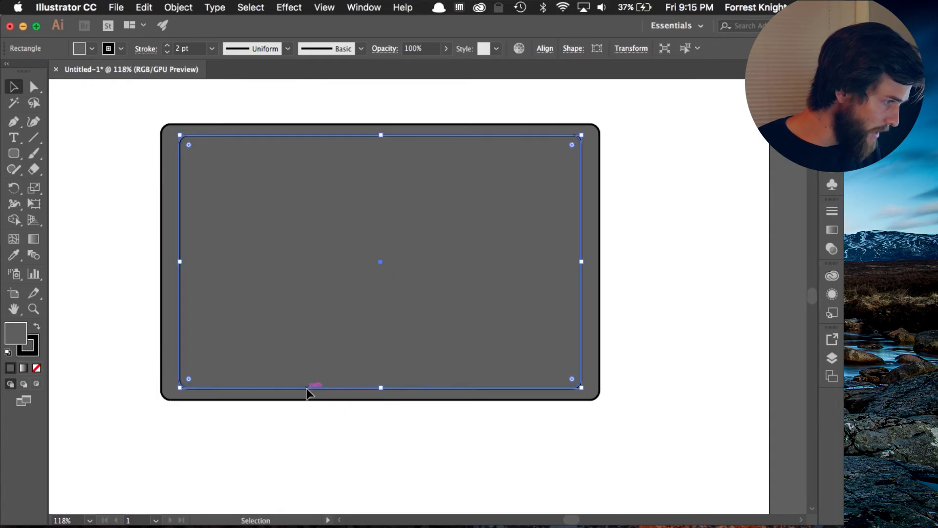
left_click(640, 329)
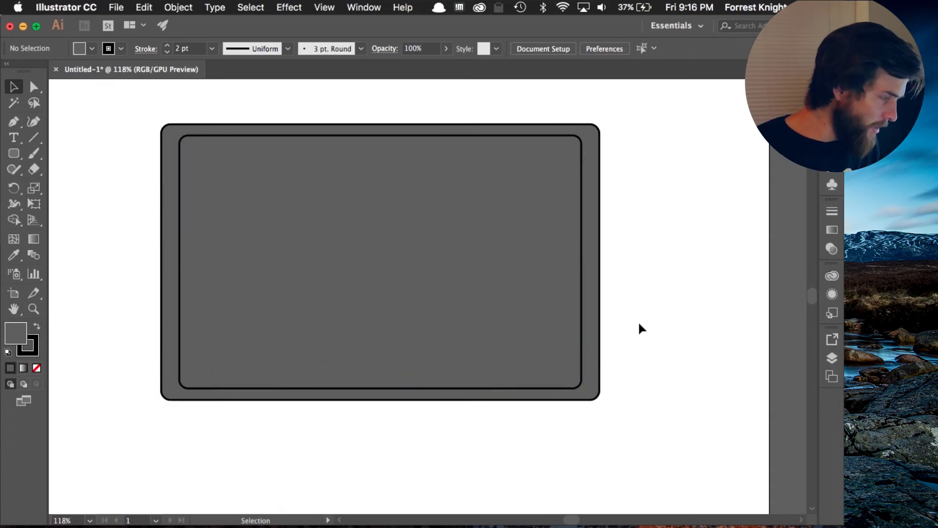
Widen the inner rectangle slightly and recenter it so the border around it looks even.
left_click(473, 286)
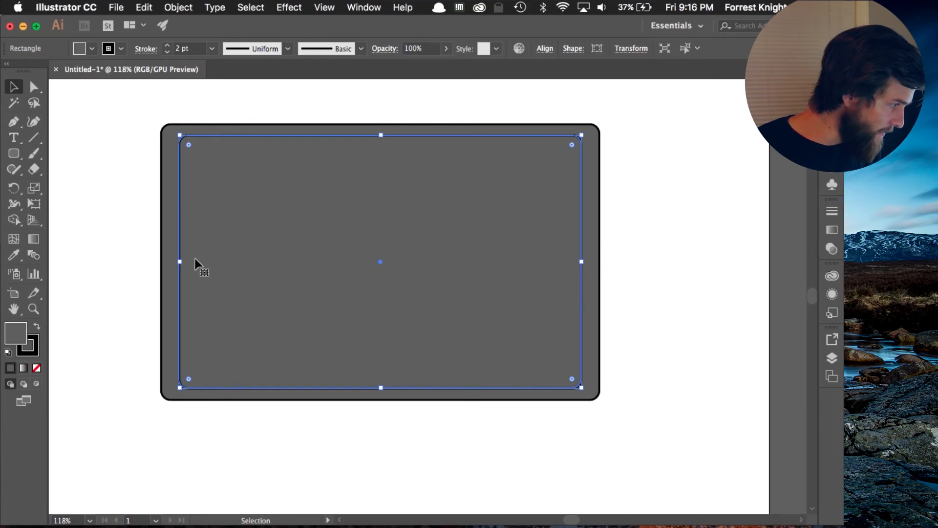
left_click_drag(179, 262, 168, 263)
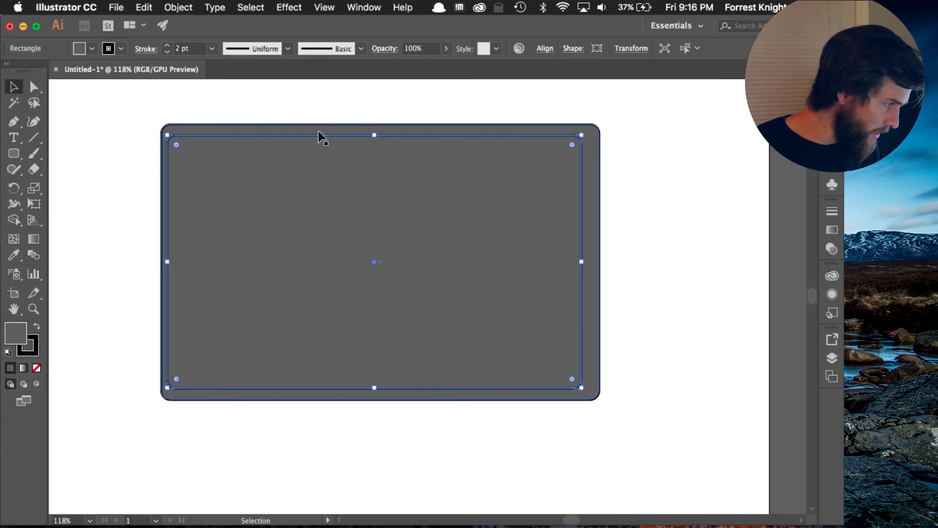
left_click_drag(317, 137, 321, 139)
left_click(617, 150)
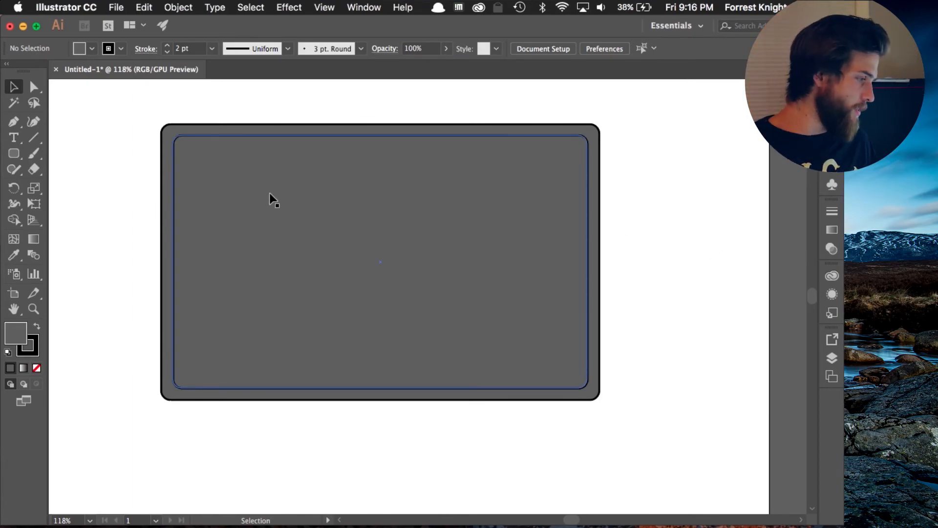
double_click(340, 195)
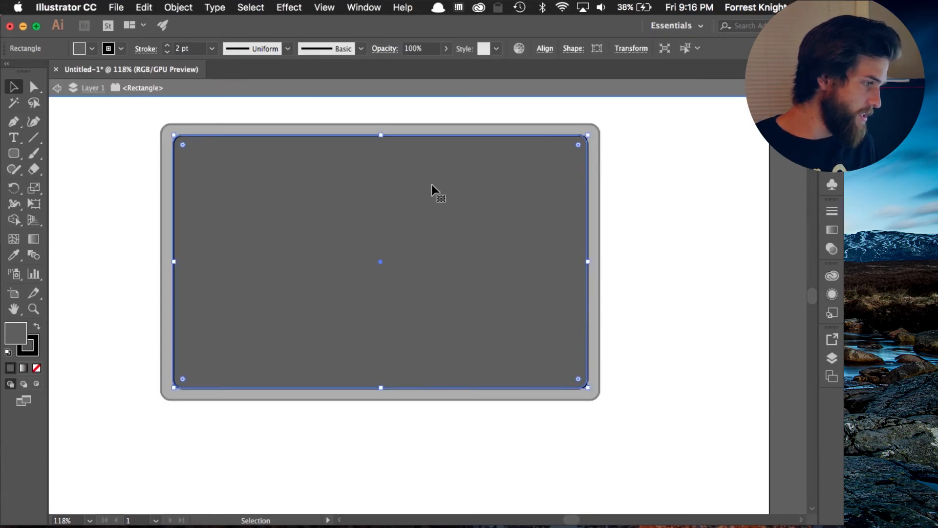
left_click(653, 223)
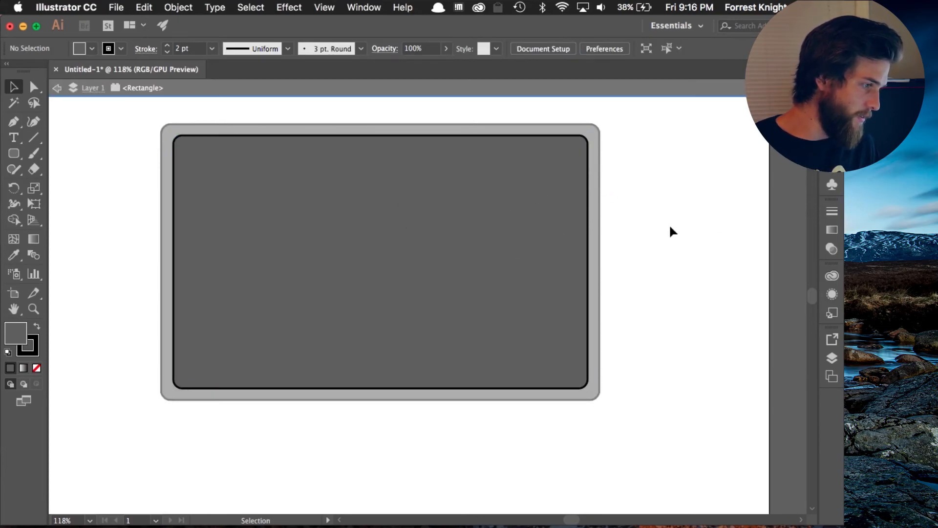
double_click(650, 224)
Fill the inner rectangle with bright cyan, 00C9FF.
left_click(408, 199)
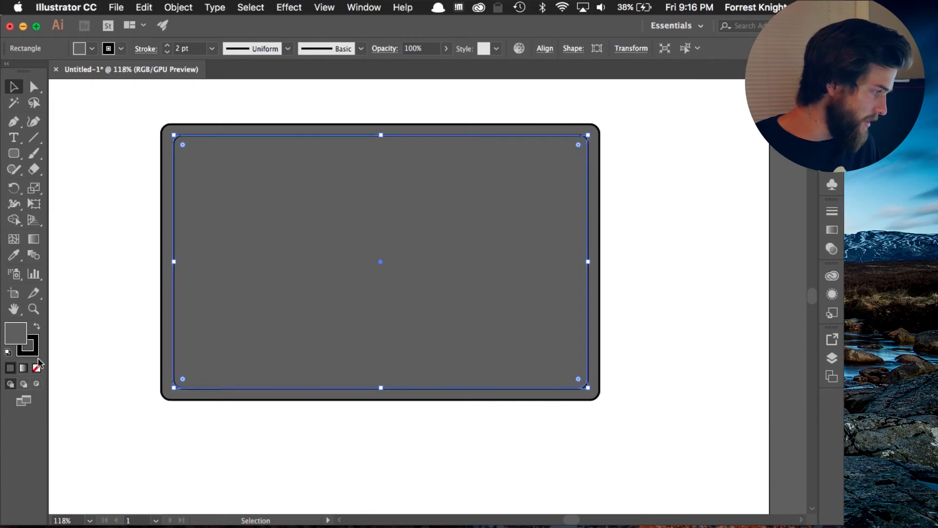
double_click(9, 330)
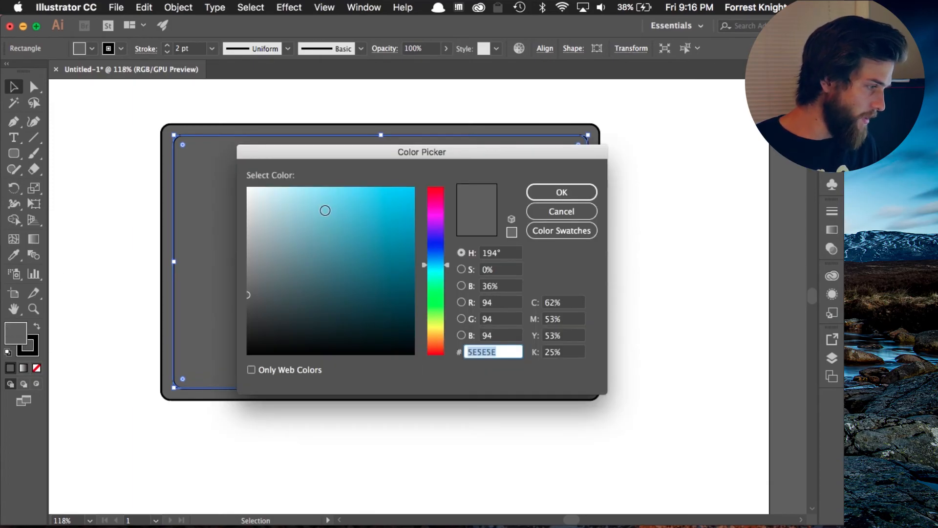
left_click(323, 210)
left_click_drag(413, 190, 430, 184)
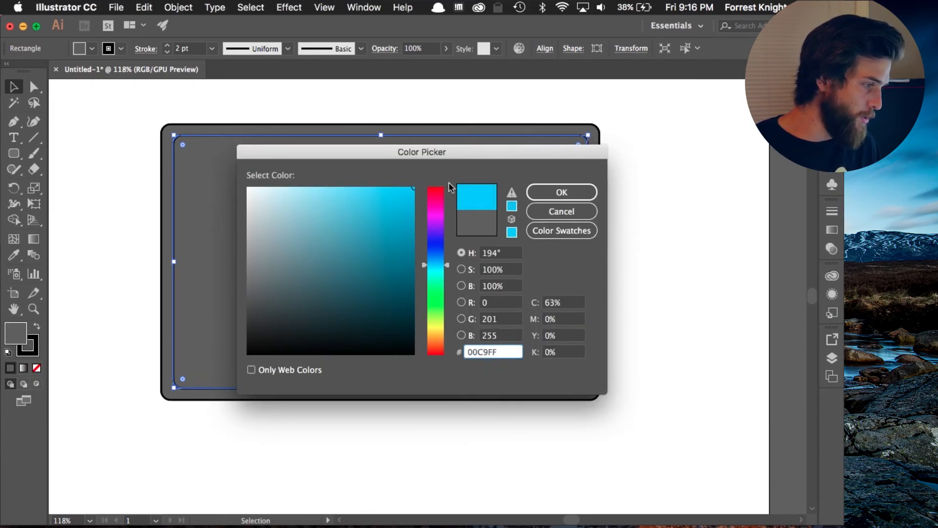
left_click(579, 194)
left_click(724, 214)
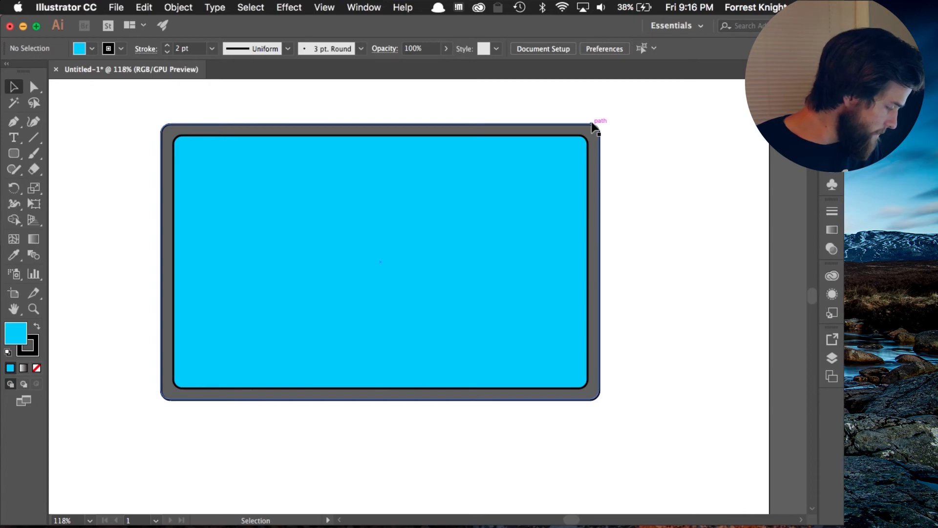
Reduce the corner radius of the inner cyan rectangle until its corners are almost square.
left_click(570, 137)
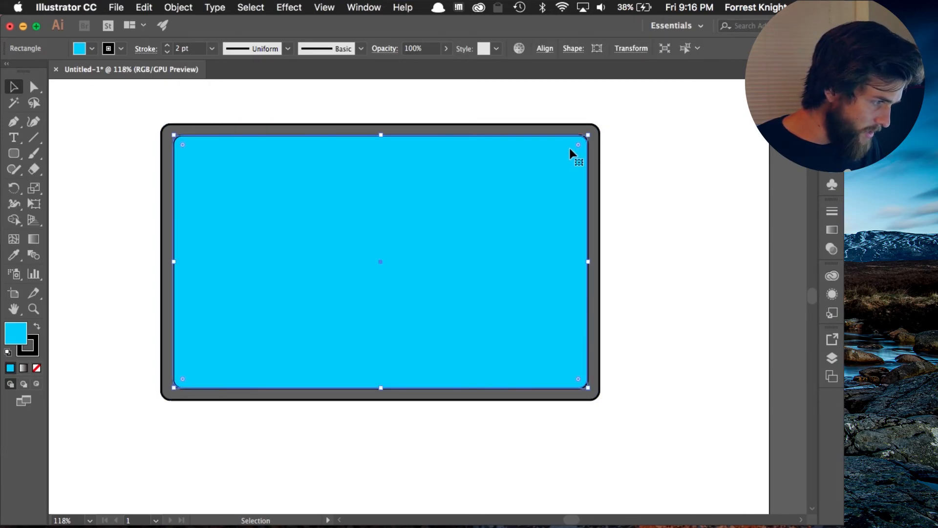
left_click_drag(578, 144, 555, 166)
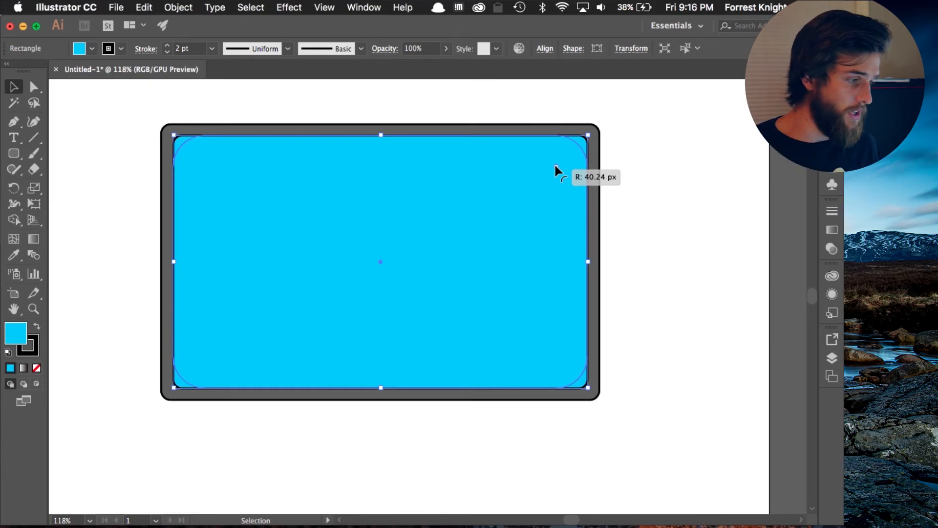
left_click_drag(555, 166, 597, 151)
left_click(653, 158)
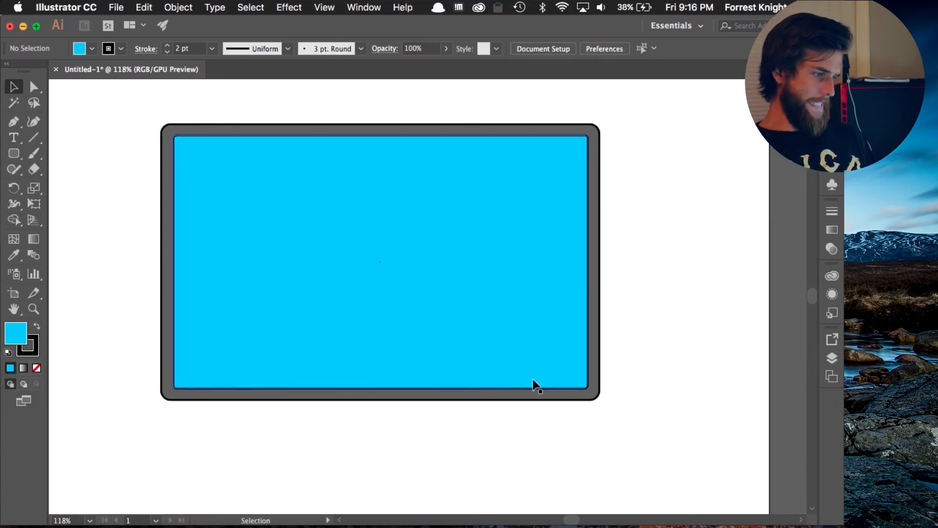
left_click(569, 166)
left_click_drag(580, 143, 586, 139)
left_click(650, 157)
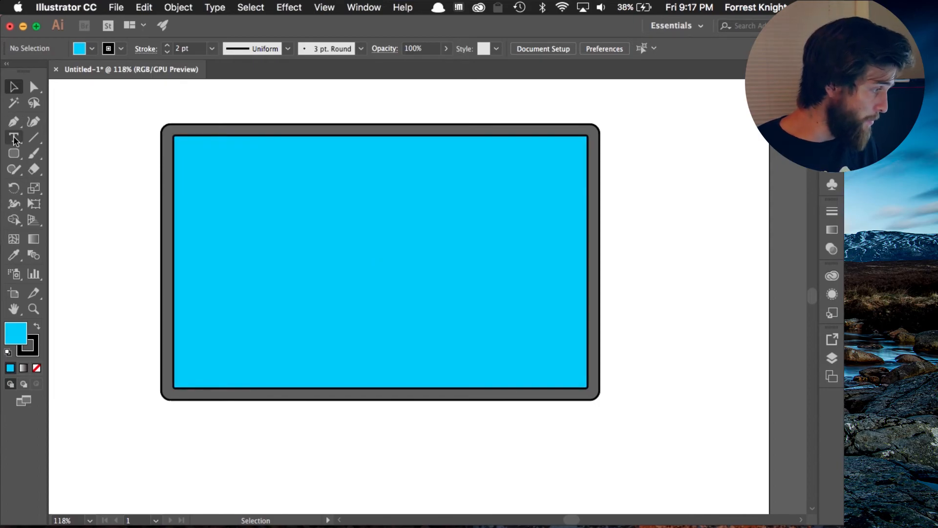
Draw a rectangular base about 610 × 26 px directly beneath the screen frame, extending slightly past both of its sides.
left_click(15, 154)
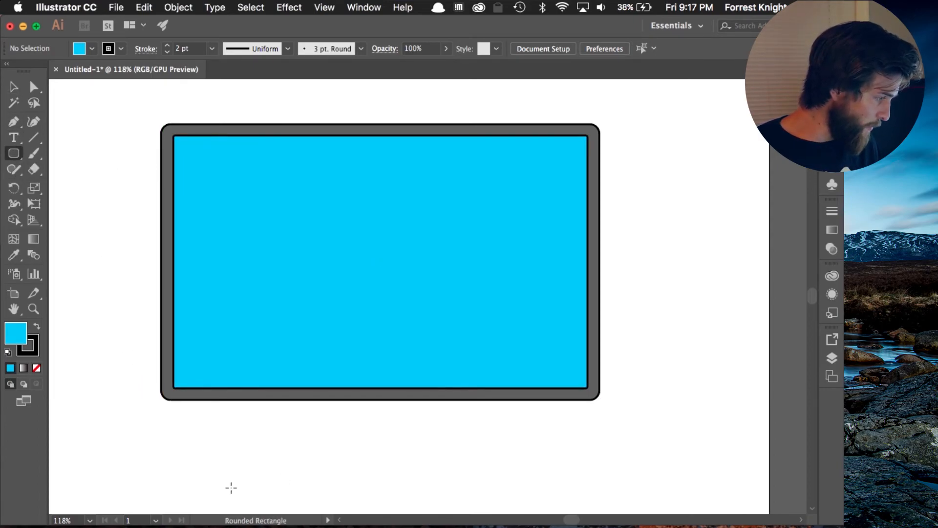
left_click(13, 153)
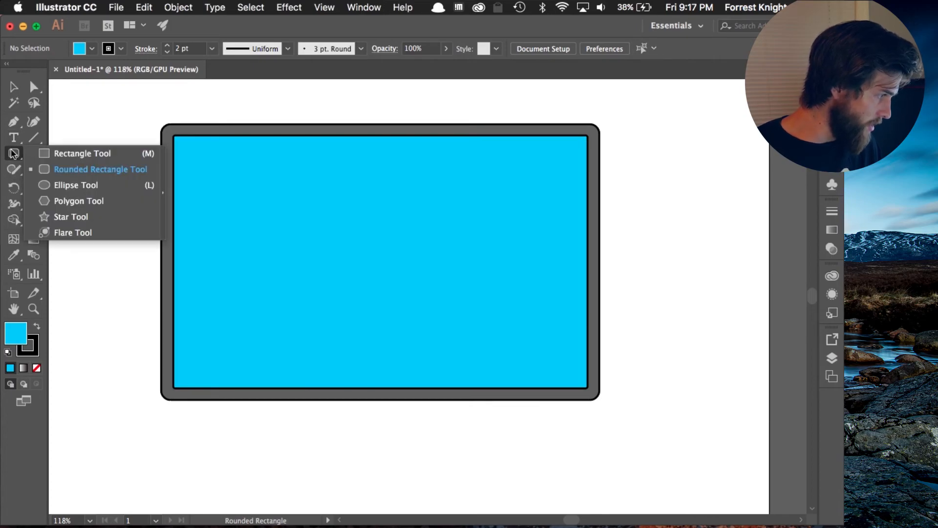
left_click(90, 150)
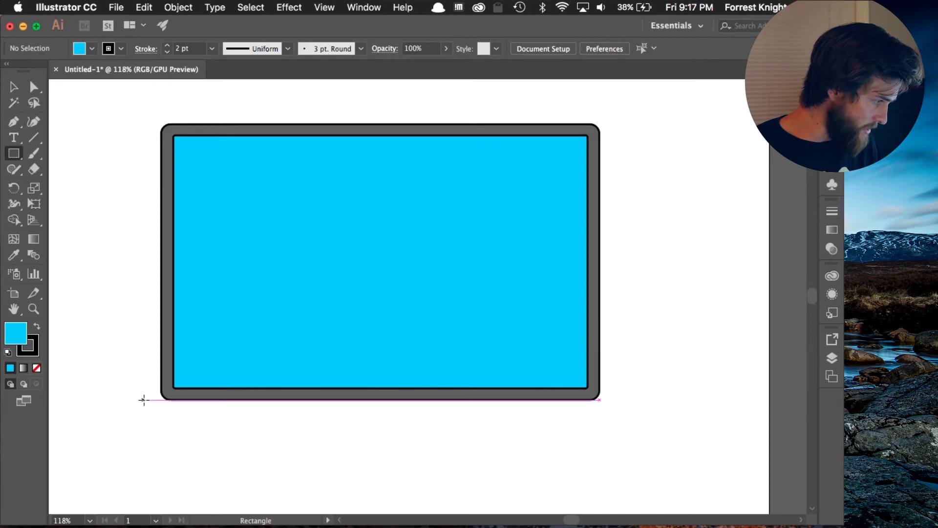
left_click_drag(143, 400, 371, 442)
left_click_drag(625, 452, 619, 424)
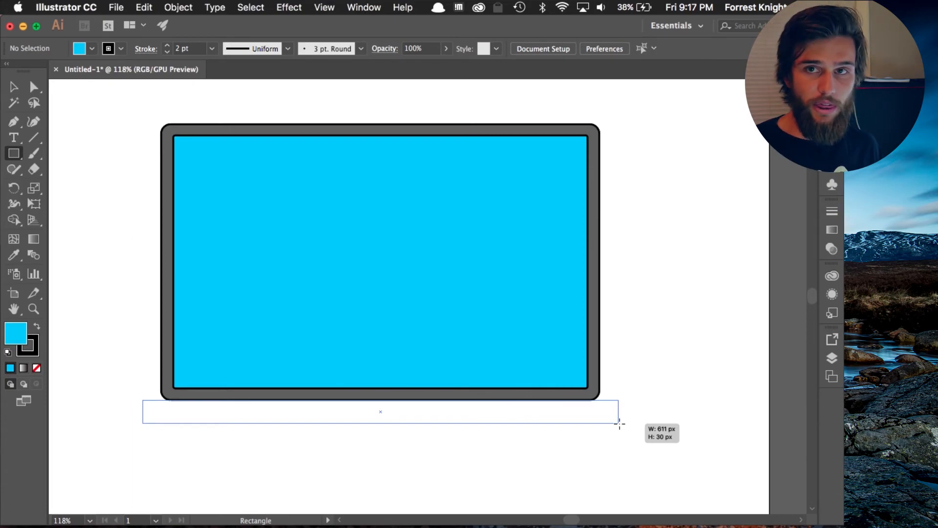
mouse_move(619, 423)
left_mouse_down()
mouse_move(609, 419)
mouse_move(617, 420)
left_mouse_up()
key("v")
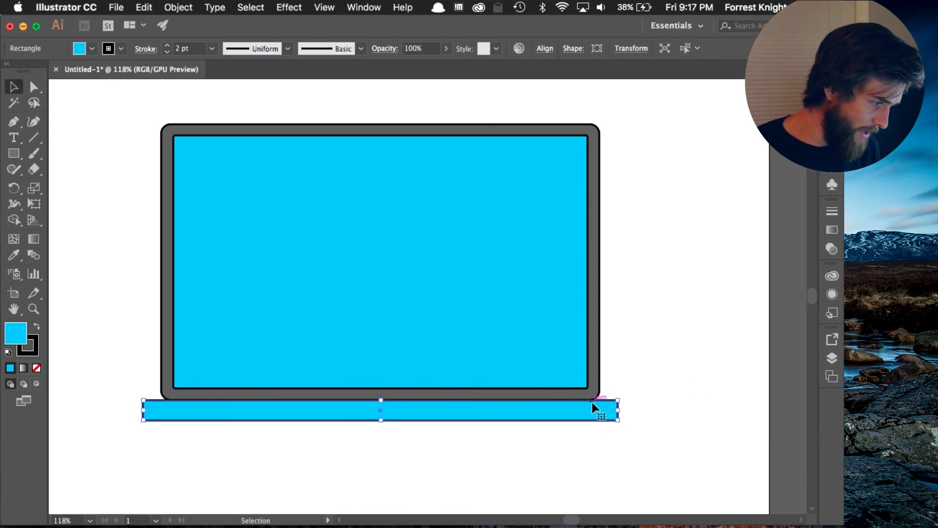
mouse_move(599, 401)
left_mouse_down()
mouse_move(597, 421)
mouse_move(598, 401)
left_mouse_up()
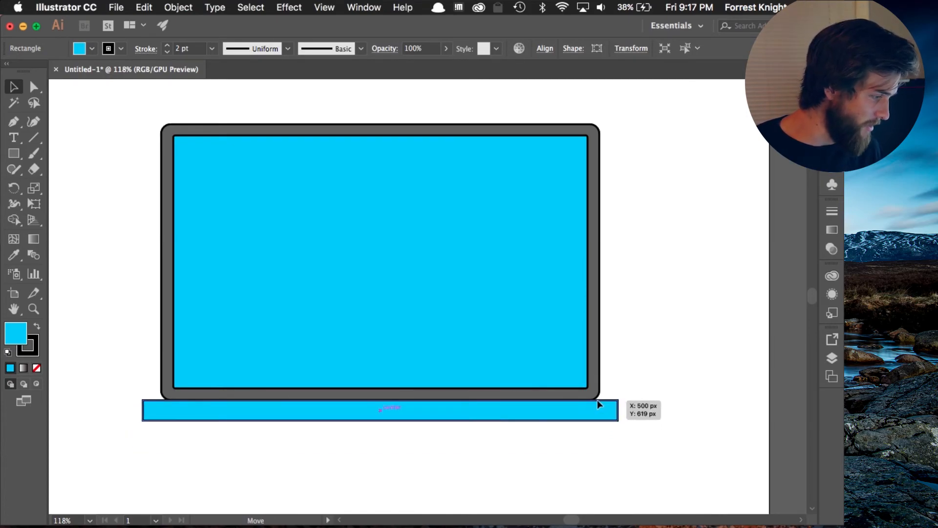
key("super+shift+a")
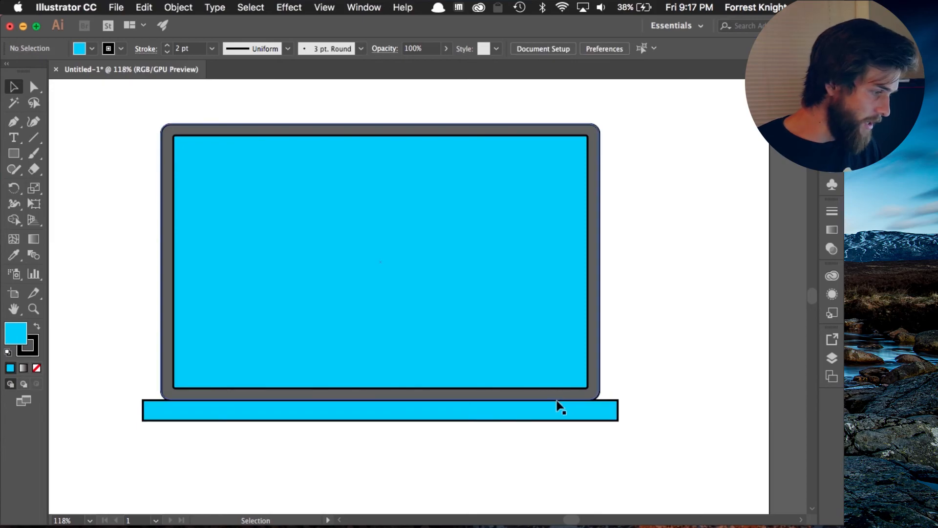
Fill the base rectangle with light gray, AAAAAA.
left_click(557, 415)
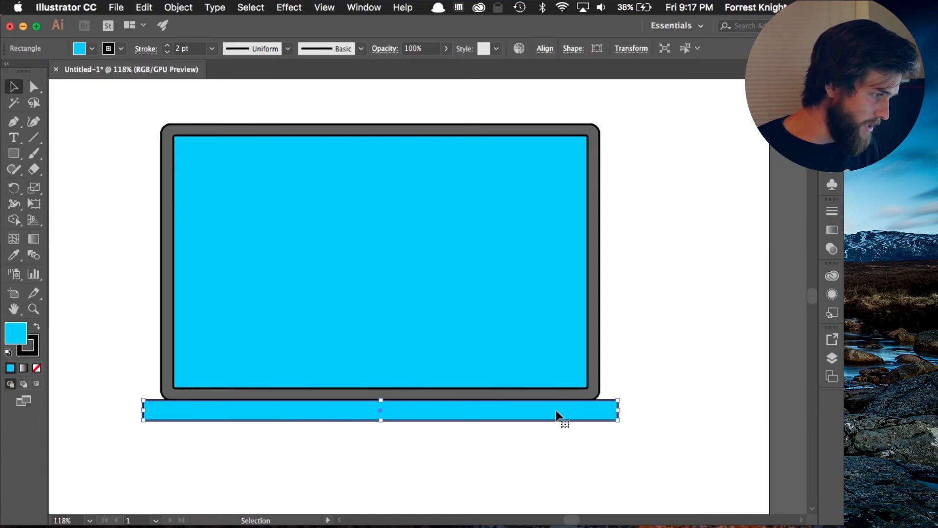
double_click(17, 333)
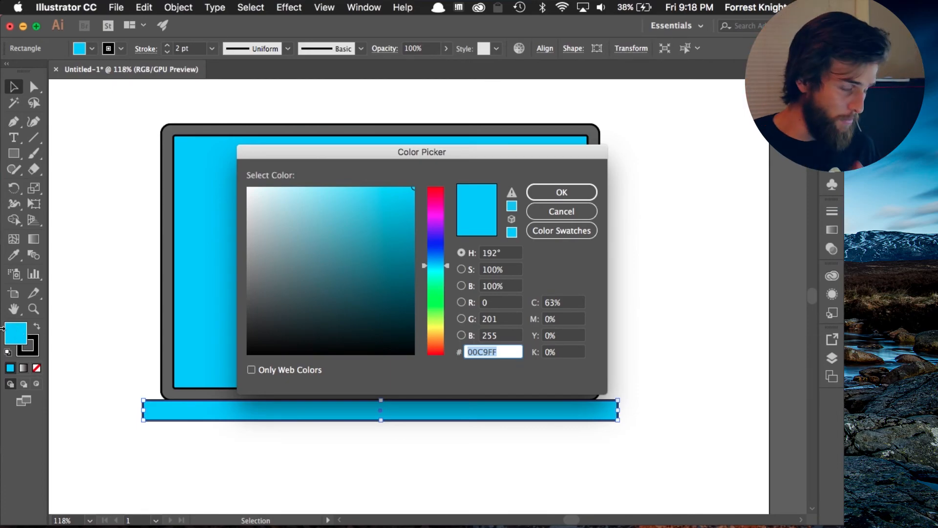
mouse_move(273, 239)
left_mouse_down()
mouse_move(259, 223)
mouse_move(237, 237)
mouse_move(235, 251)
mouse_move(234, 241)
left_mouse_up()
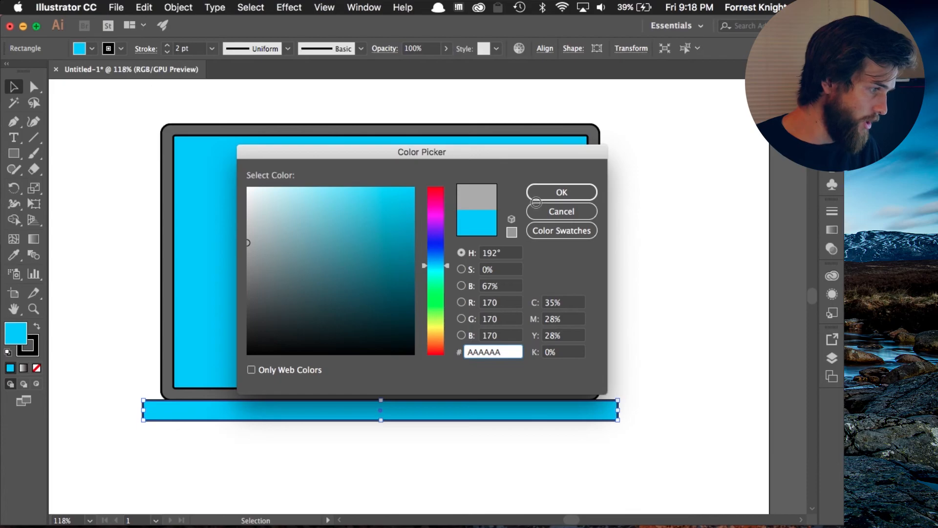
left_click(565, 198)
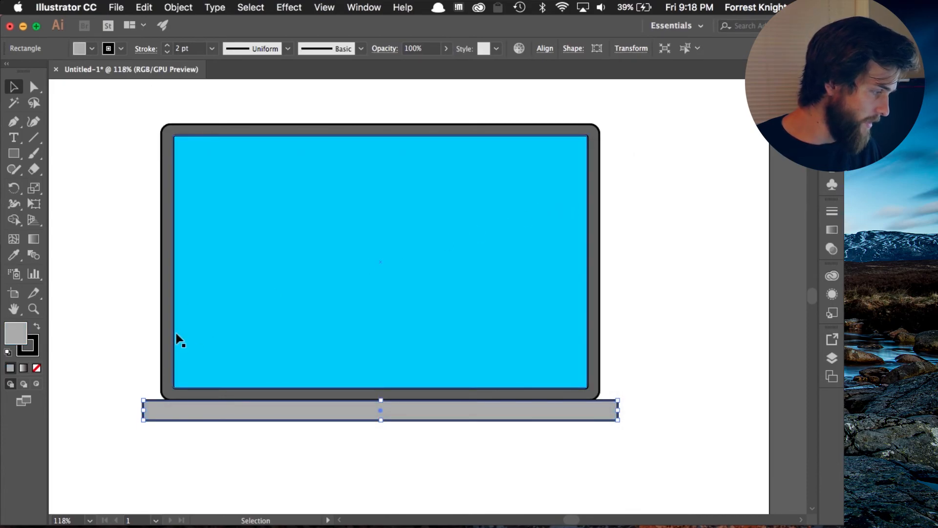
Darken the base rectangle's fill to a dark gray.
double_click(19, 332)
mouse_move(242, 233)
left_mouse_down()
mouse_move(229, 247)
mouse_move(223, 309)
left_mouse_up()
left_click(561, 192)
left_click(742, 356)
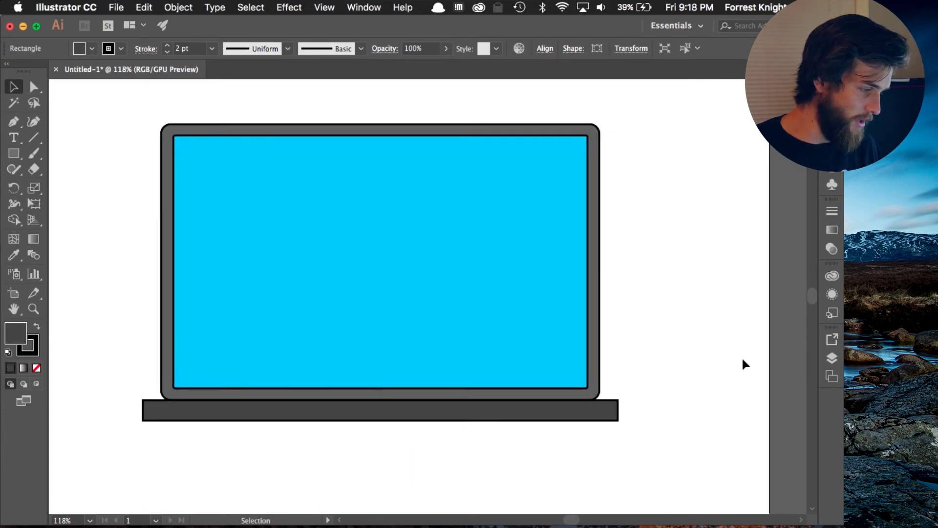
Change the screen frame's fill to a very dark, nearly black gray.
left_click(597, 186)
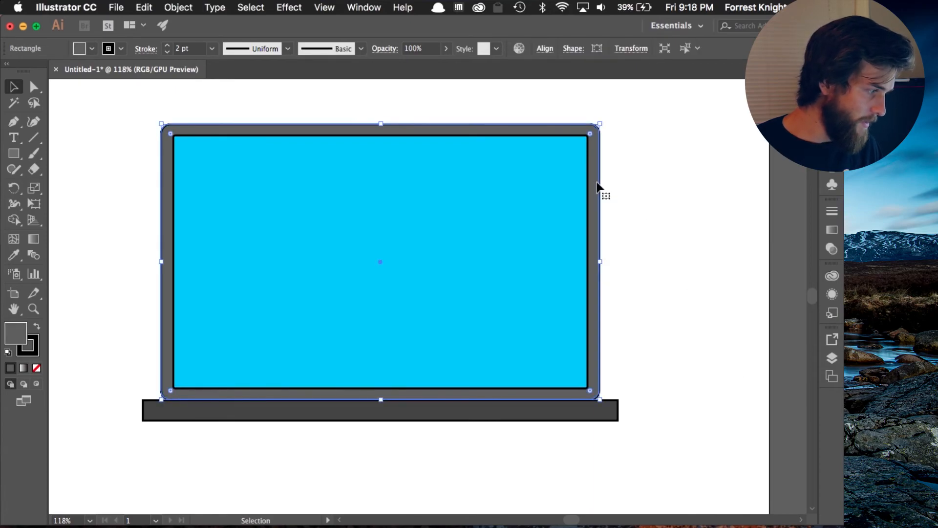
double_click(9, 330)
mouse_move(245, 295)
left_mouse_down()
mouse_move(253, 293)
mouse_move(230, 327)
left_mouse_up()
left_click(559, 191)
Fill the base rectangle with a medium gray that is lighter than the screen frame.
left_click(579, 406)
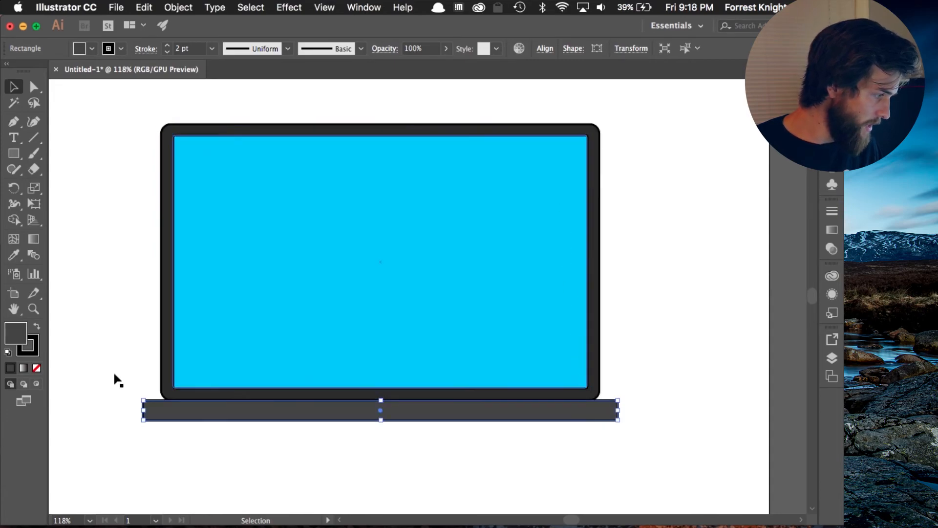
double_click(15, 333)
left_click_drag(247, 301, 247, 296)
left_click(584, 195)
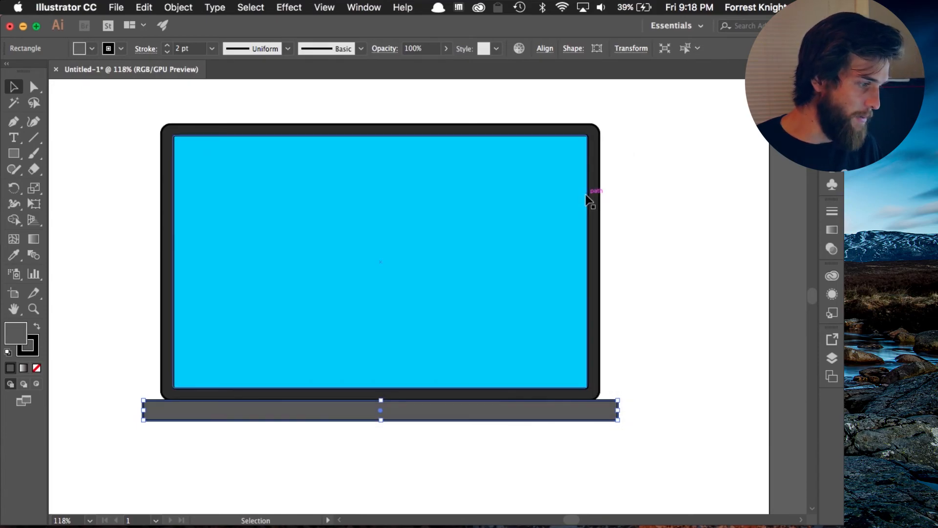
left_click(658, 387)
Select the base rectangle and open its Transform properties for editing the corners.
left_click(585, 406)
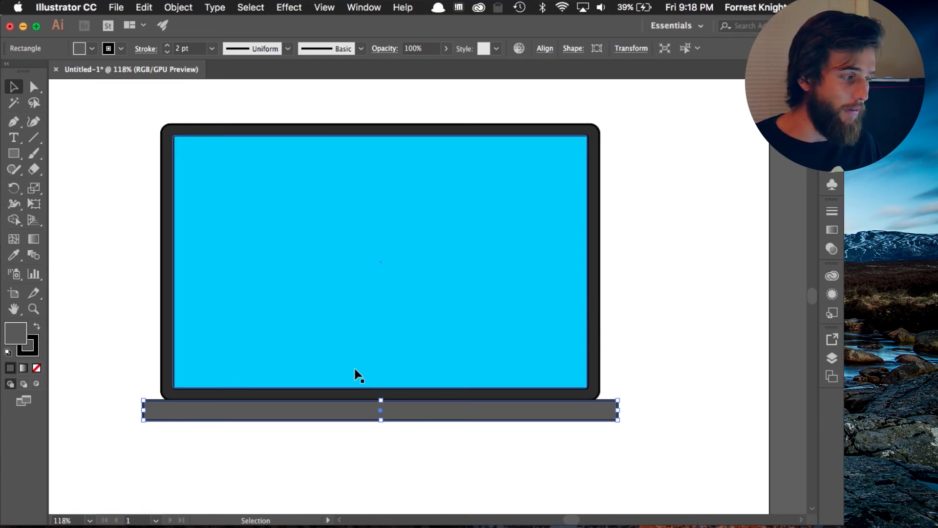
scroll(235, 406, "down", 1)
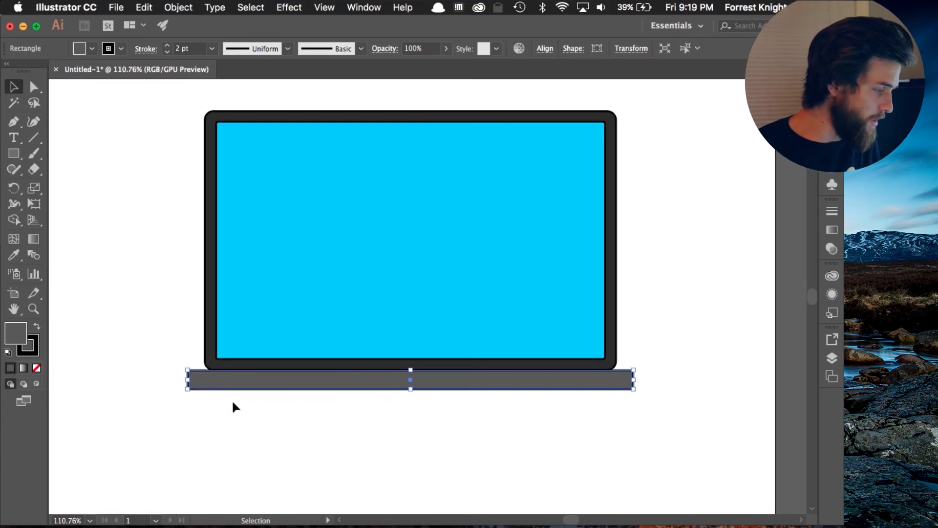
scroll(234, 404, "up", 1)
scroll(234, 406, "left", 3)
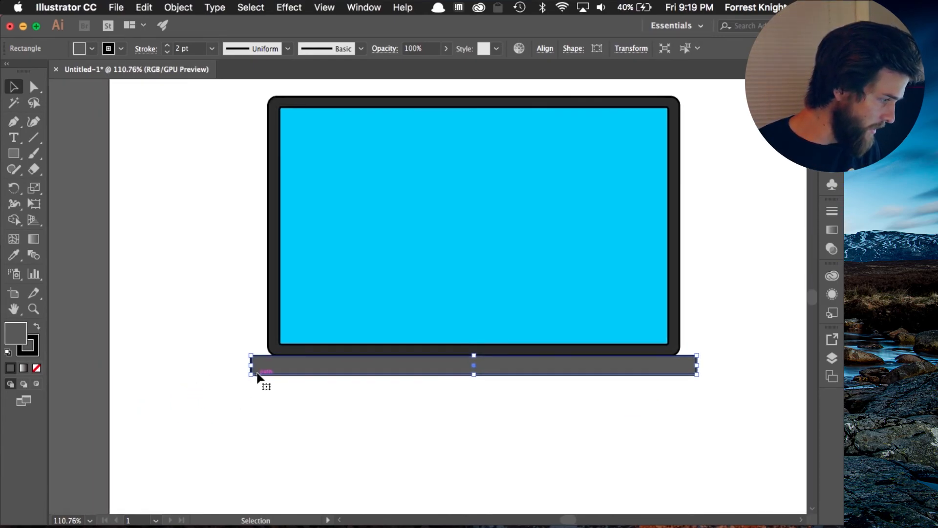
scroll(256, 380, "up", 5)
scroll(256, 370, "up", 3)
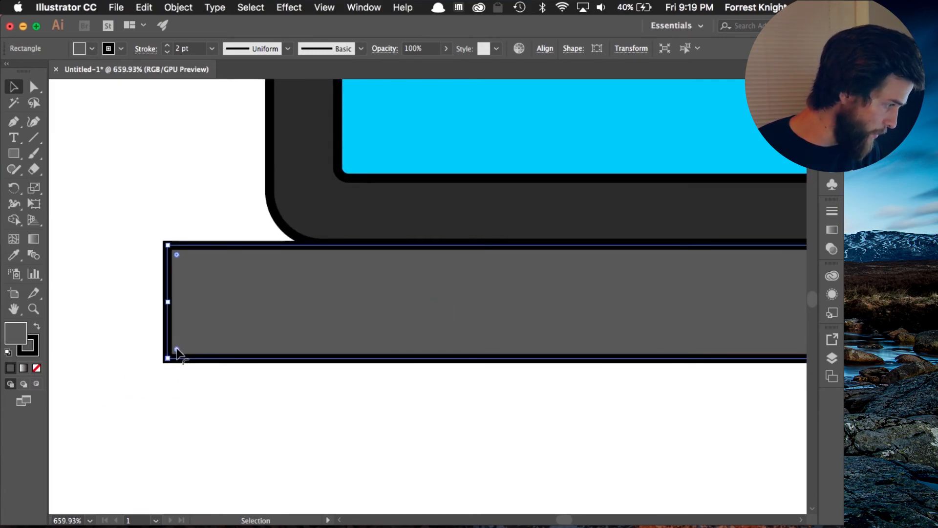
key("shift+F8")
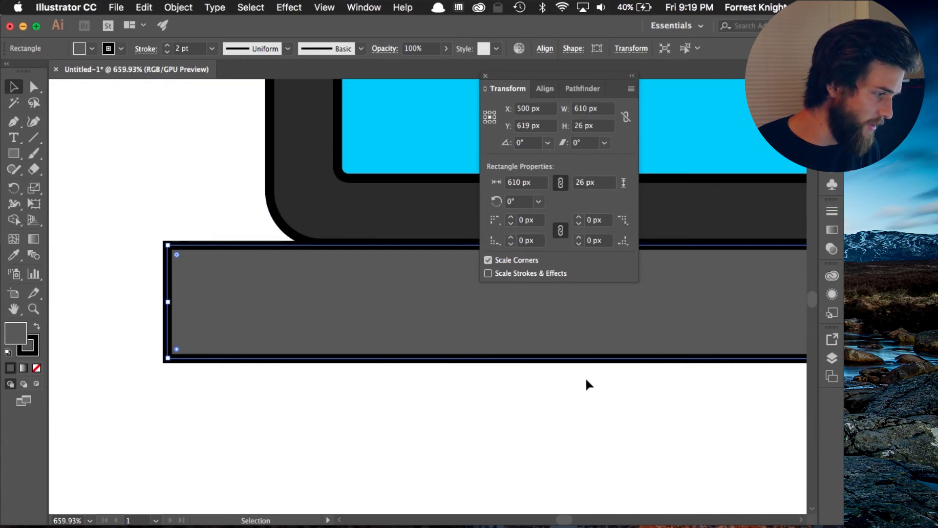
Try rounding all four corners of the base rectangle by 3 px, and reset them to 0 px.
left_click(512, 238)
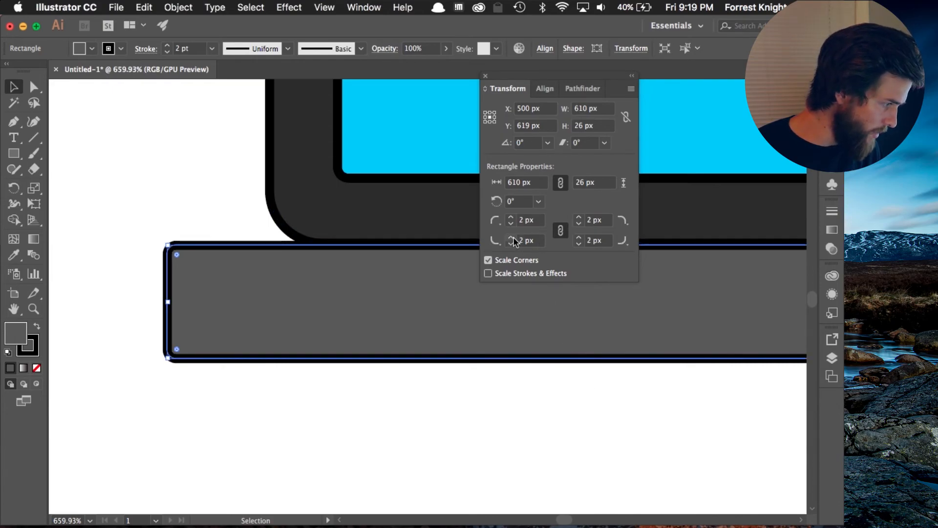
left_click(511, 237)
left_click(511, 242)
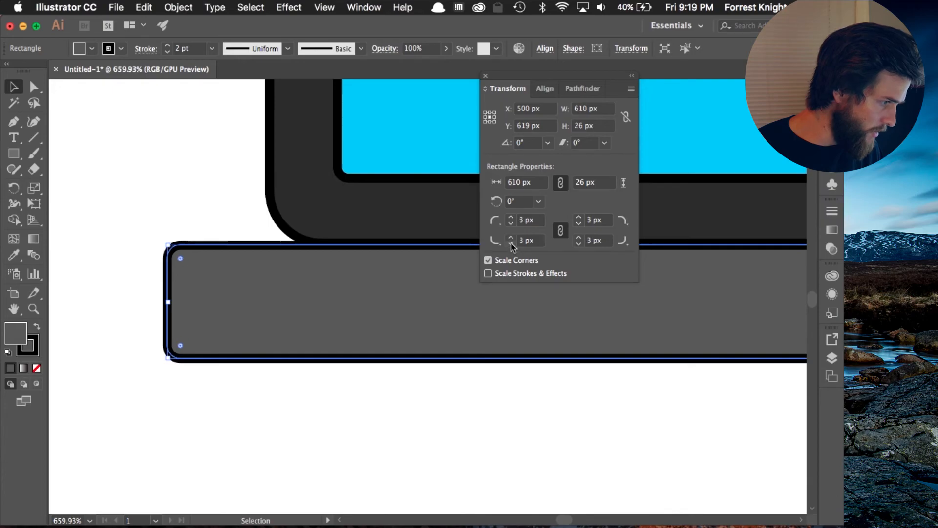
left_click(511, 243)
Unlink the base's corner radii and round only its two lower corners to 10 px, leaving the Transform properties closed.
left_click(561, 230)
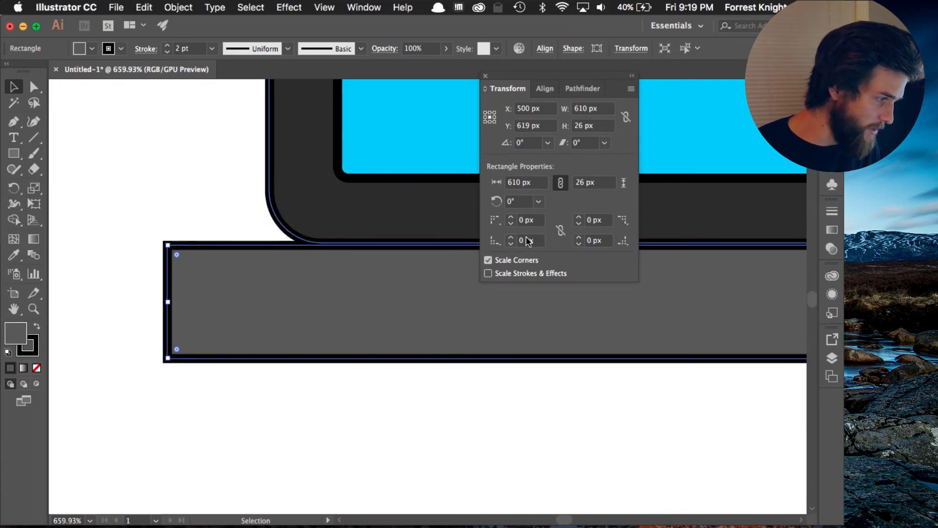
left_click(511, 238)
left_click(511, 238)
left_click(511, 237)
left_click(511, 238)
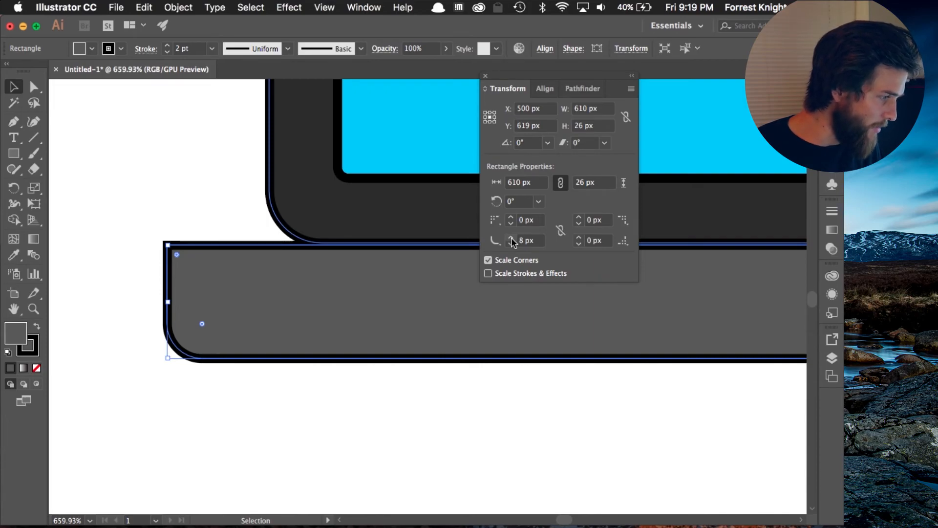
left_click(511, 237)
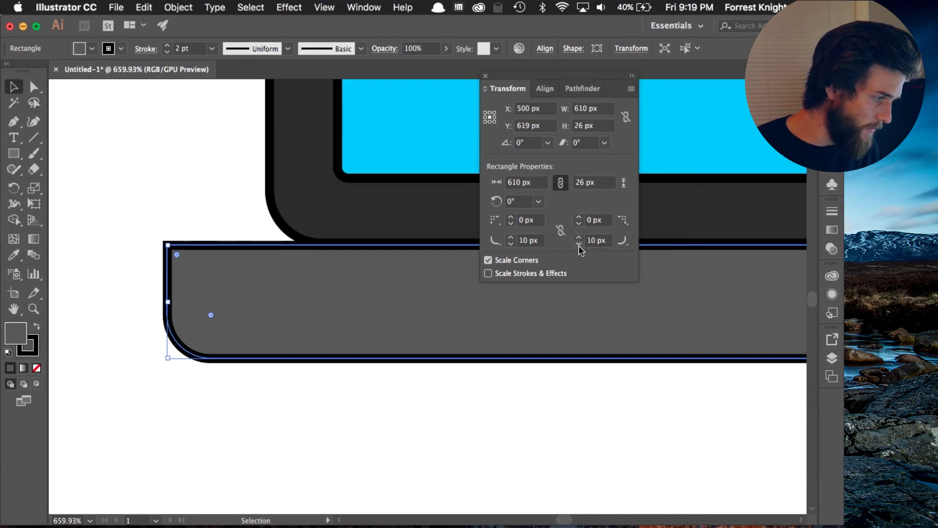
left_click(557, 445)
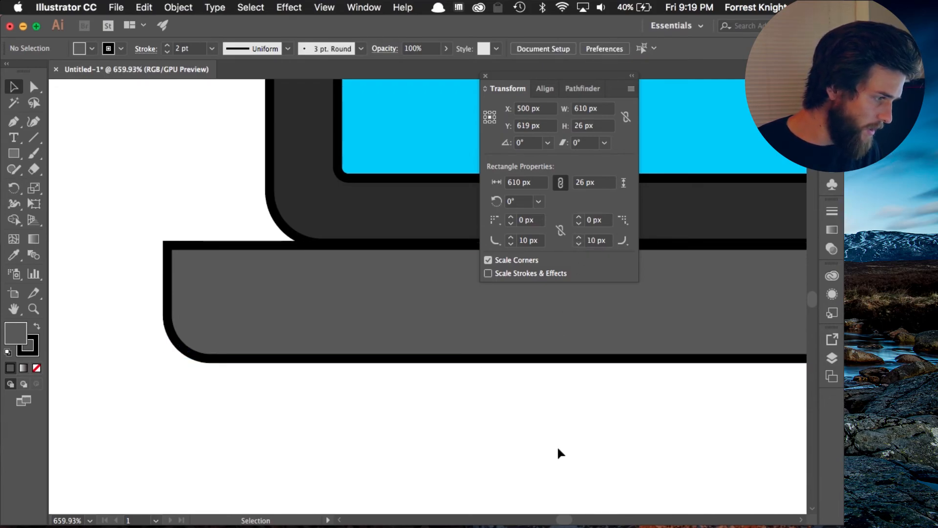
left_click(632, 75)
left_click(485, 76)
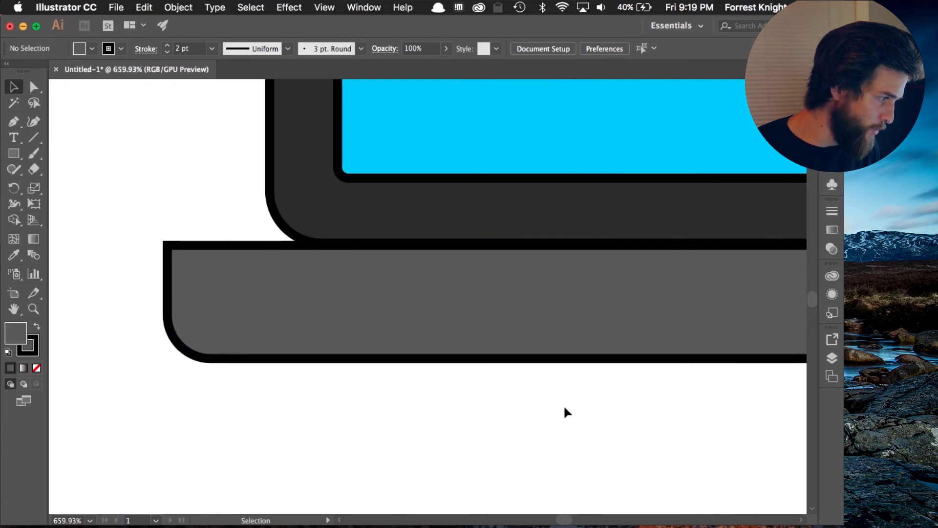
Examine the whole laptop drawing and the shape of its base from far and near.
scroll(564, 404, "down", 5)
scroll(563, 404, "down", 5)
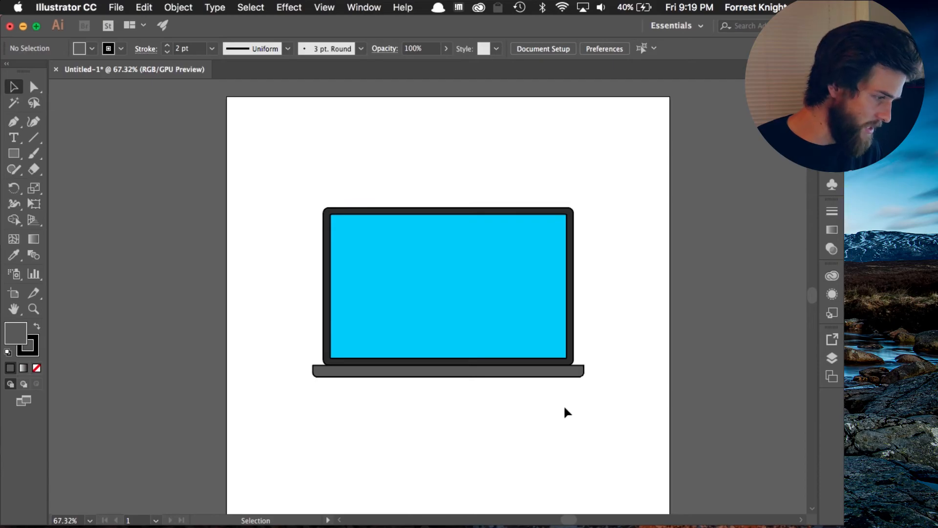
scroll(569, 379, "up", 3)
scroll(574, 381, "down", 3)
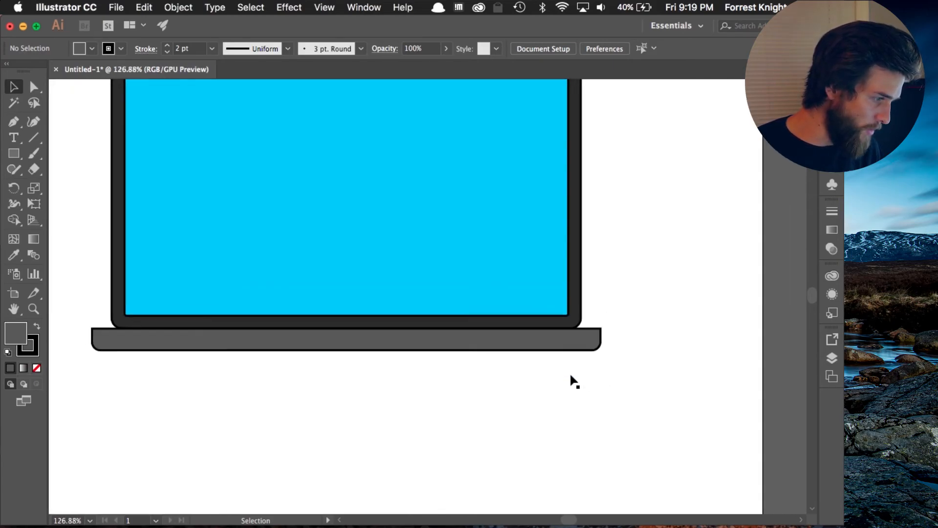
scroll(574, 381, "left", 3)
scroll(574, 381, "right", 3)
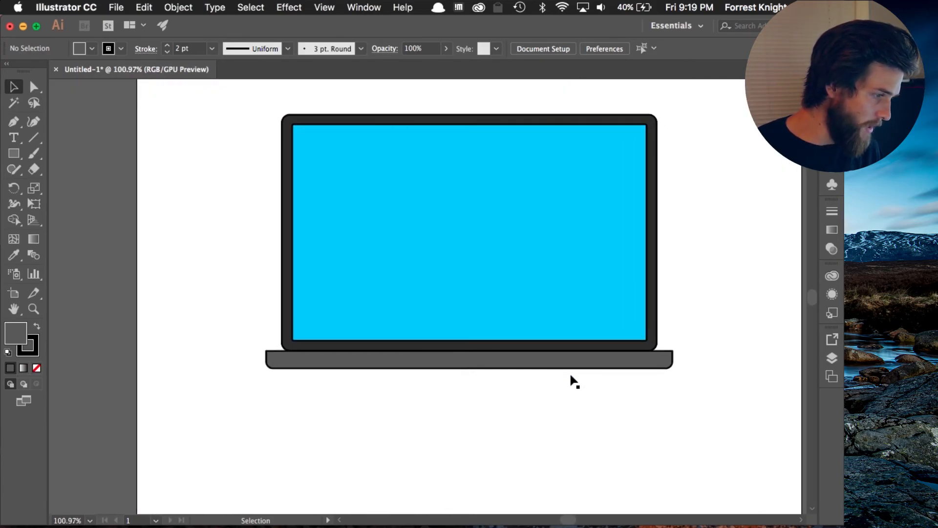
scroll(264, 366, "up", 5)
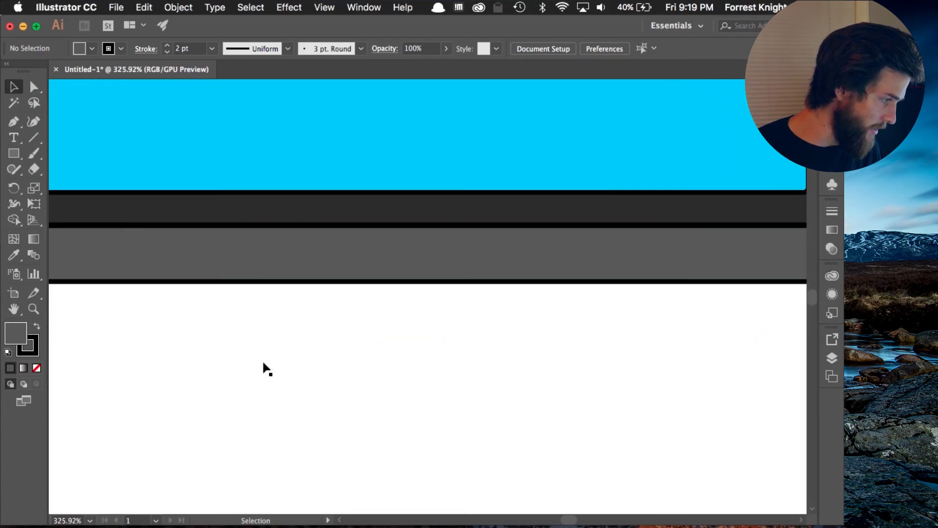
Increase the rounding of the gray base's two lower corners to 15 px and close the Transform properties.
scroll(243, 369, "up", 3)
scroll(243, 369, "left", 4)
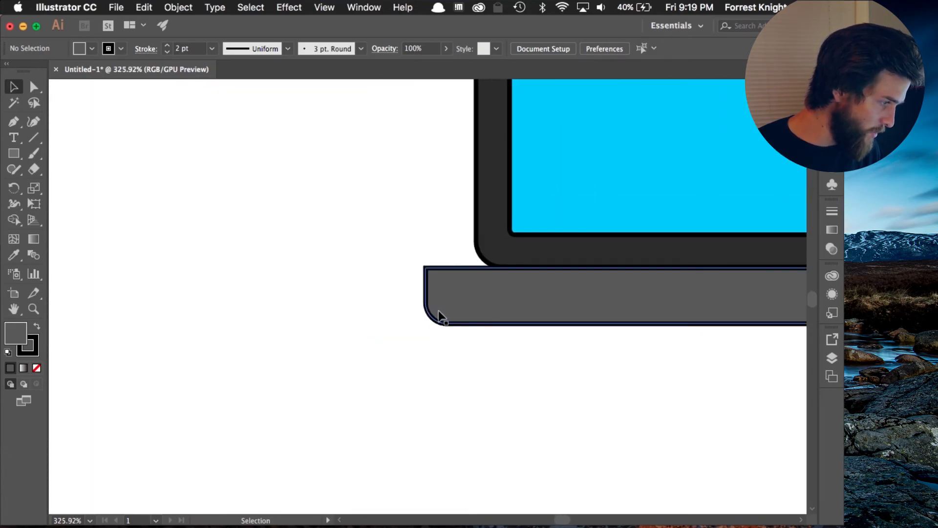
left_click(440, 314)
key("shift+F8")
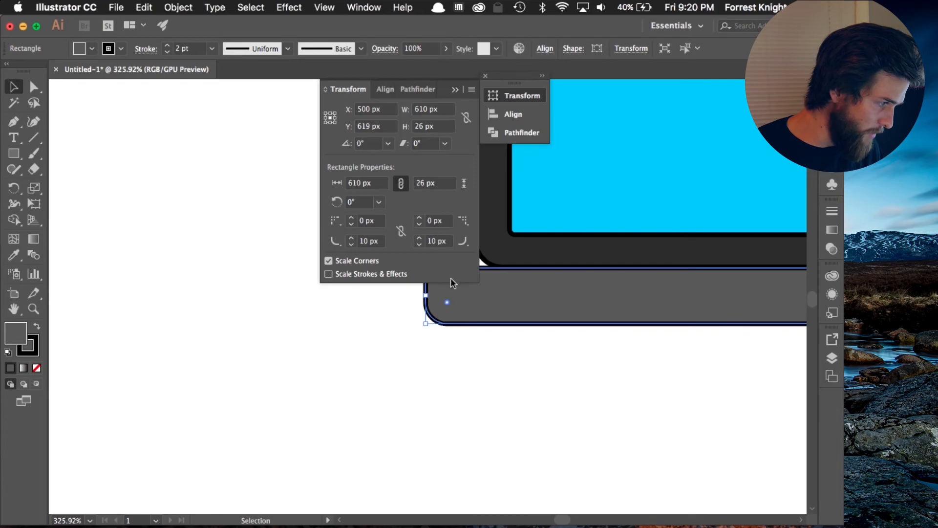
left_click(351, 238)
left_click(350, 238)
left_click(350, 238)
left_click(351, 238)
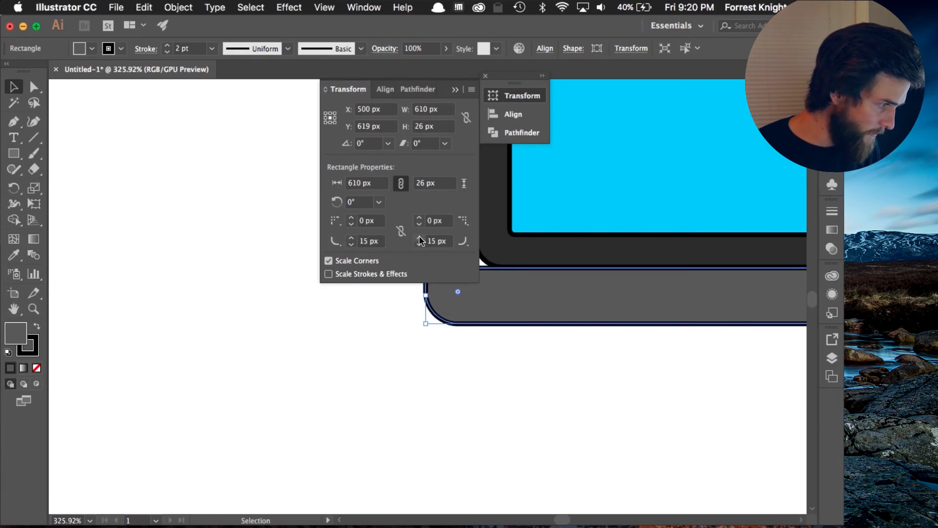
left_click(486, 77)
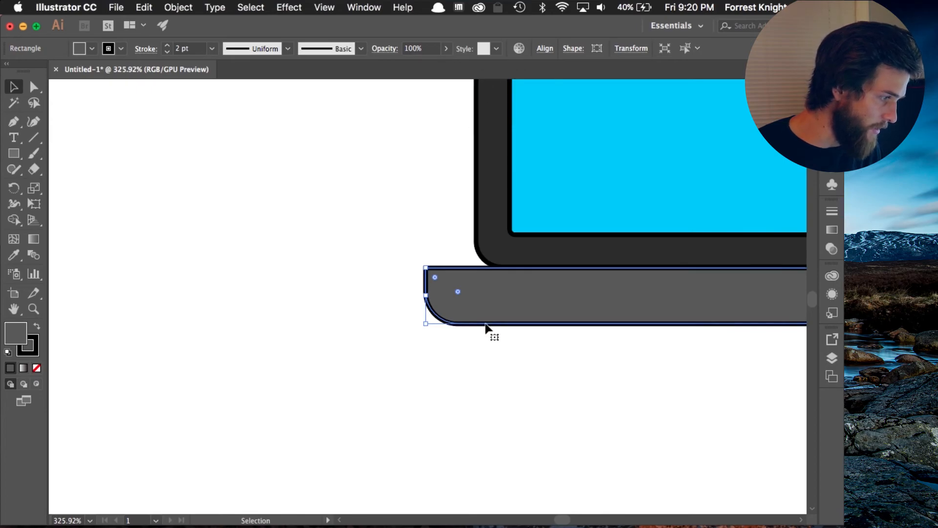
scroll(568, 374, "down", 5)
scroll(642, 393, "right", 5)
left_click(652, 392)
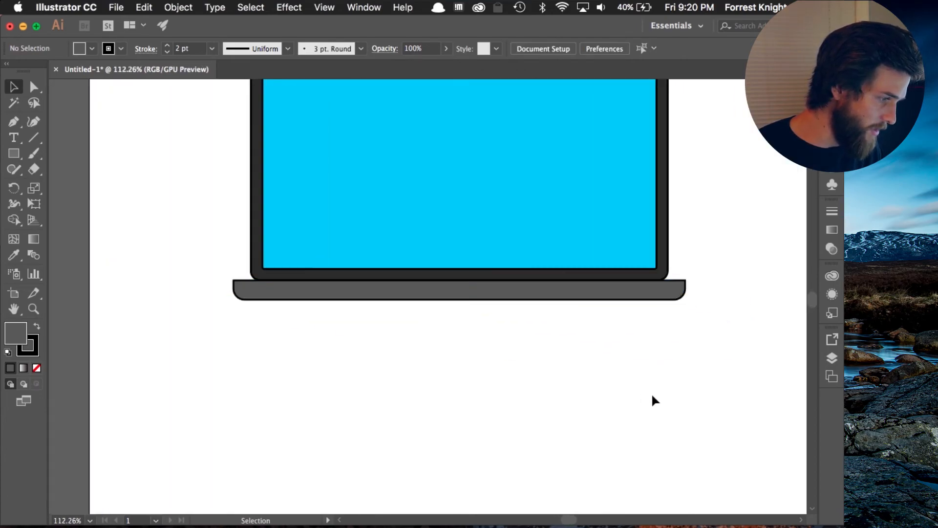
Widen the gray base to about 633 px and reposition it so it extends evenly beyond both sides of the screen.
scroll(652, 392, "up", 3)
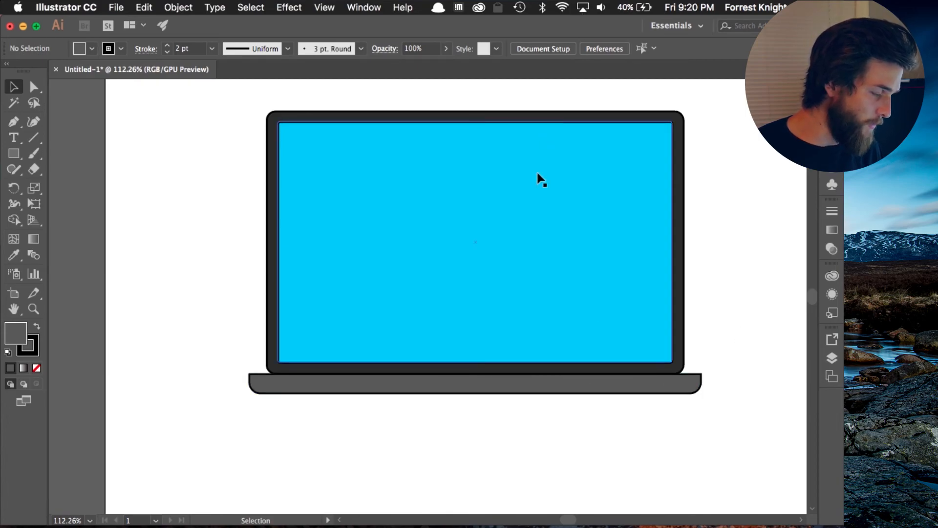
left_click(266, 386)
left_click_drag(250, 384, 233, 384)
left_click_drag(305, 376, 316, 385)
left_click(614, 463)
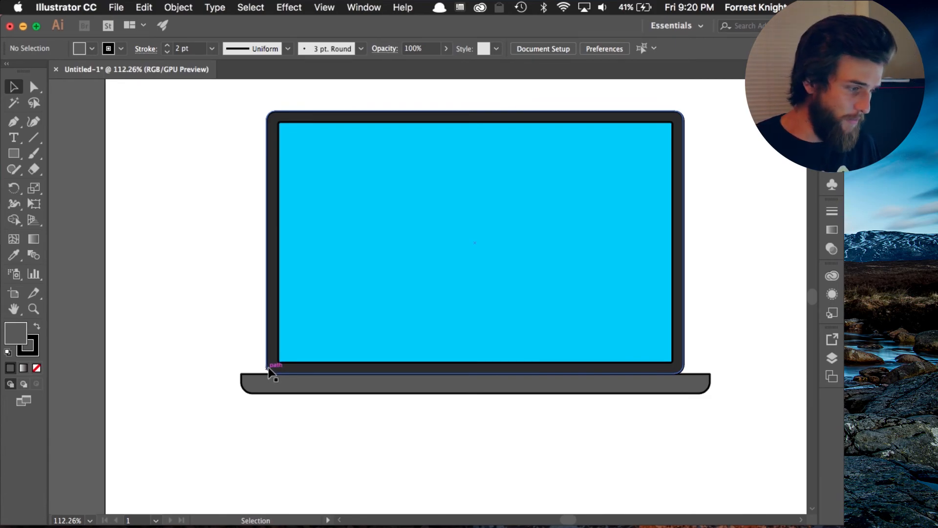
Square off the dark frame's two lower corners to 0 px and close the Transform properties.
scroll(271, 359, "up", 5)
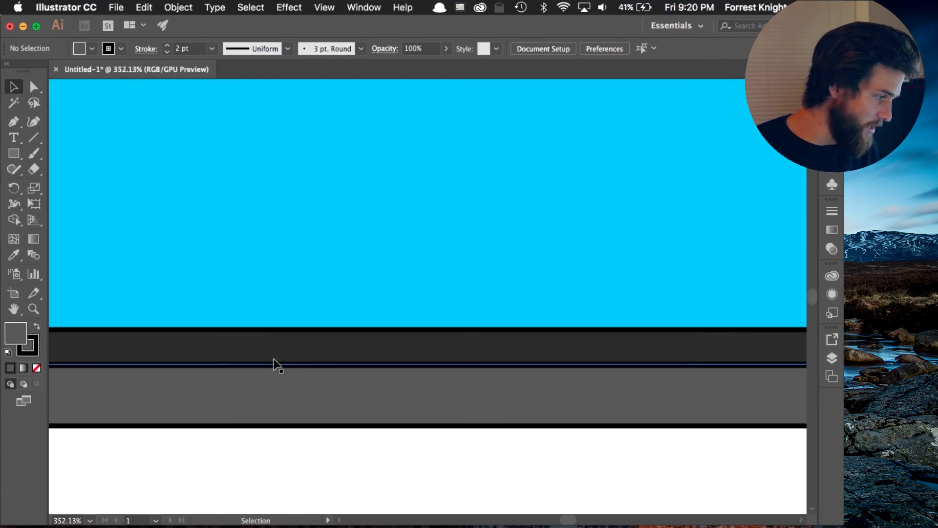
scroll(274, 364, "left", 10)
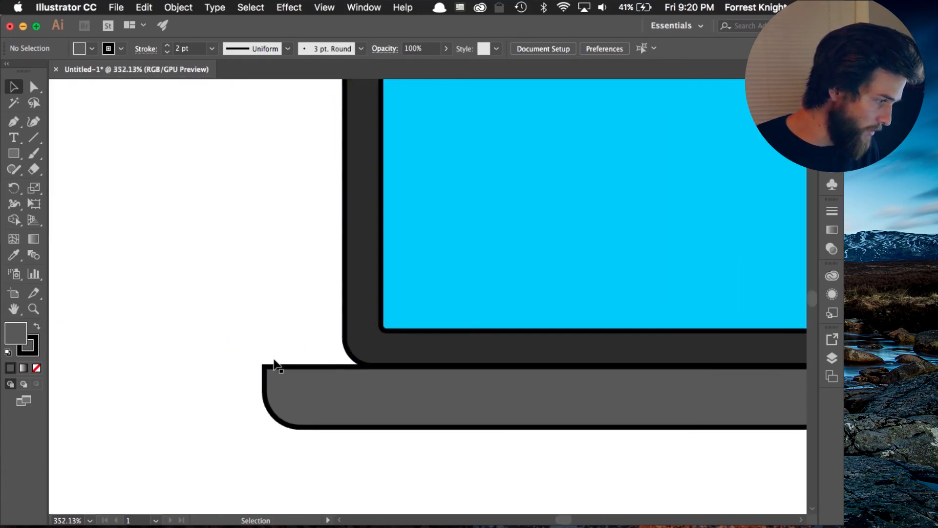
left_click(371, 340)
double_click(371, 339)
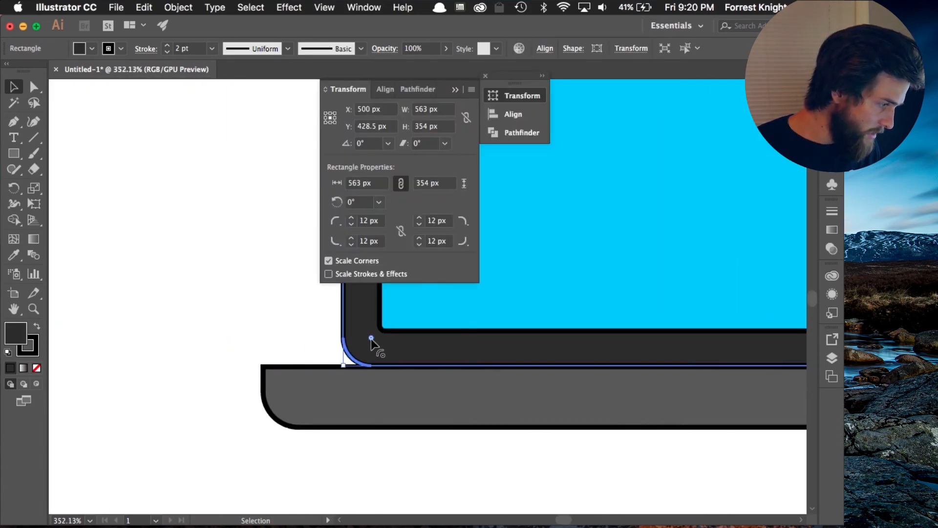
left_click(351, 244)
left_click(350, 245)
left_click(351, 244)
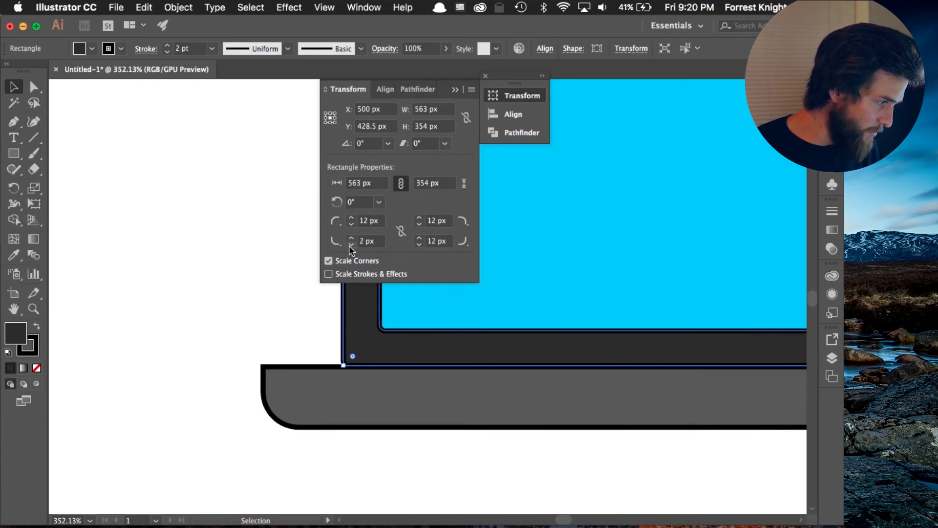
left_click(350, 244)
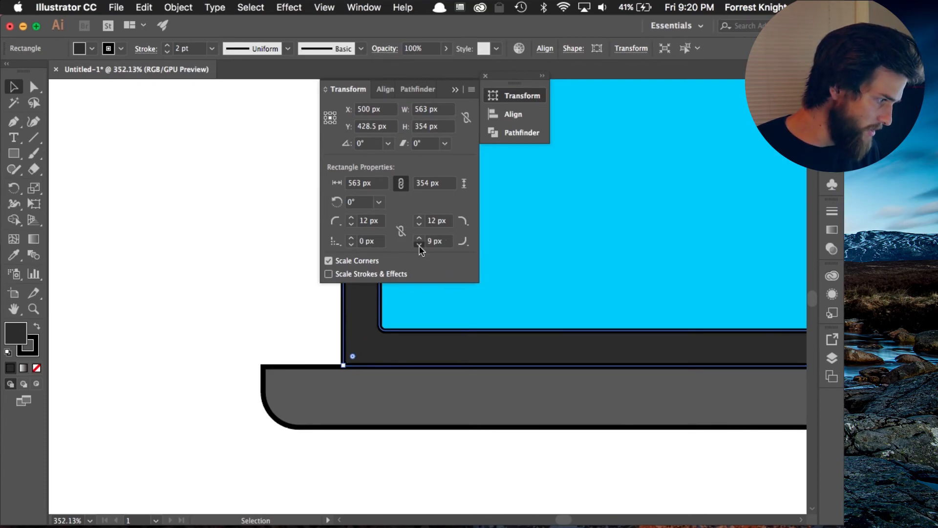
left_click(419, 246)
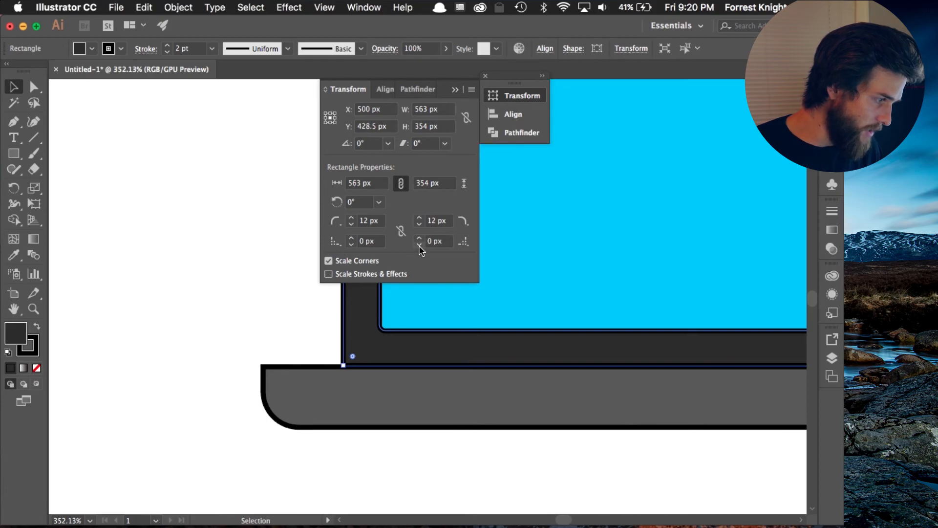
left_click(496, 473)
scroll(496, 474, "down", 2)
scroll(495, 473, "right", 3)
scroll(496, 474, "down", 5)
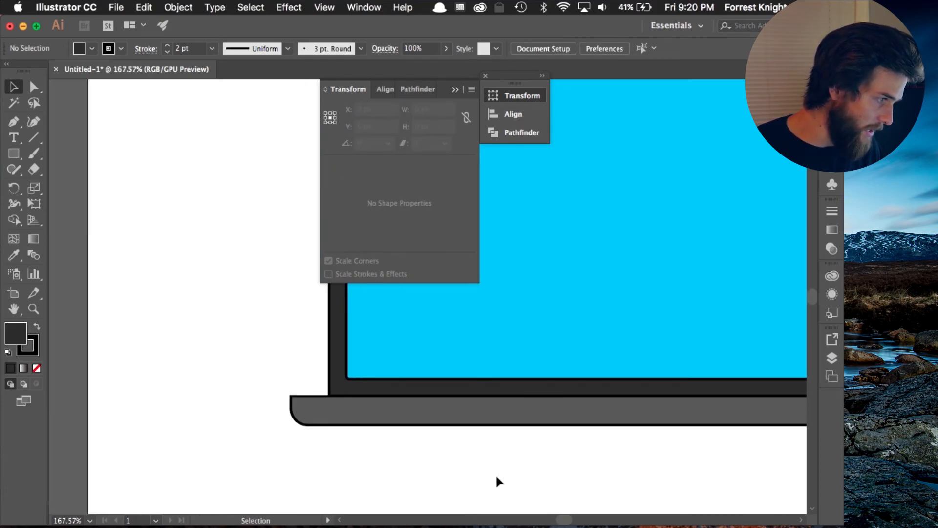
left_click(486, 75)
scroll(537, 415, "down", 4)
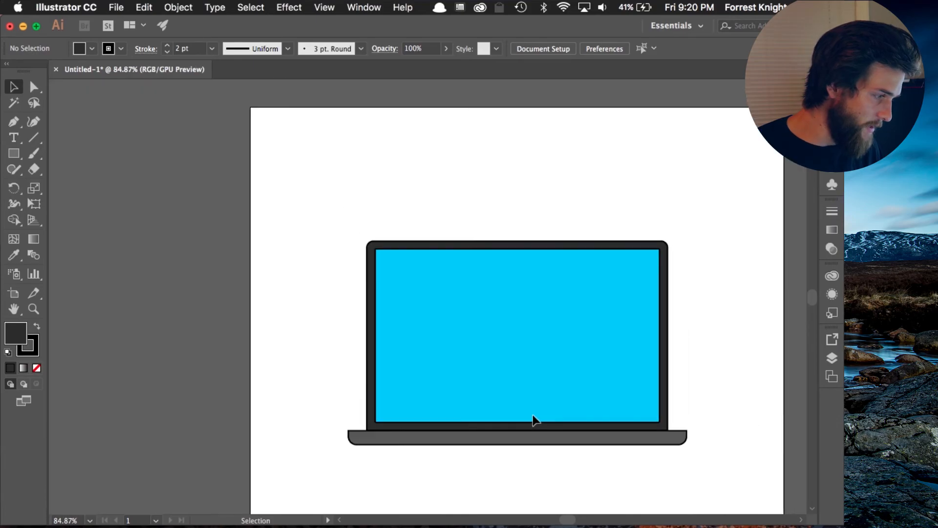
Duplicate the gray base rectangle by copying and pasting it.
scroll(532, 416, "up", 3)
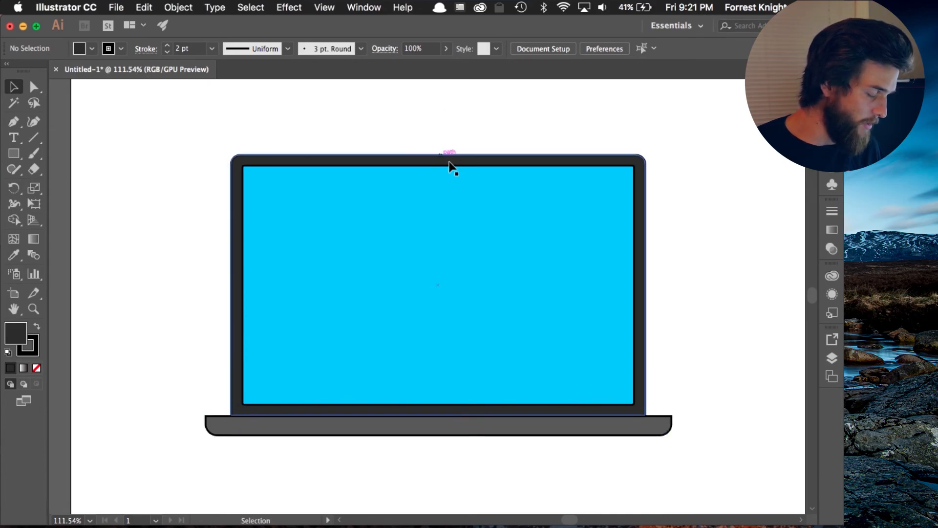
left_click(661, 416)
key("a")
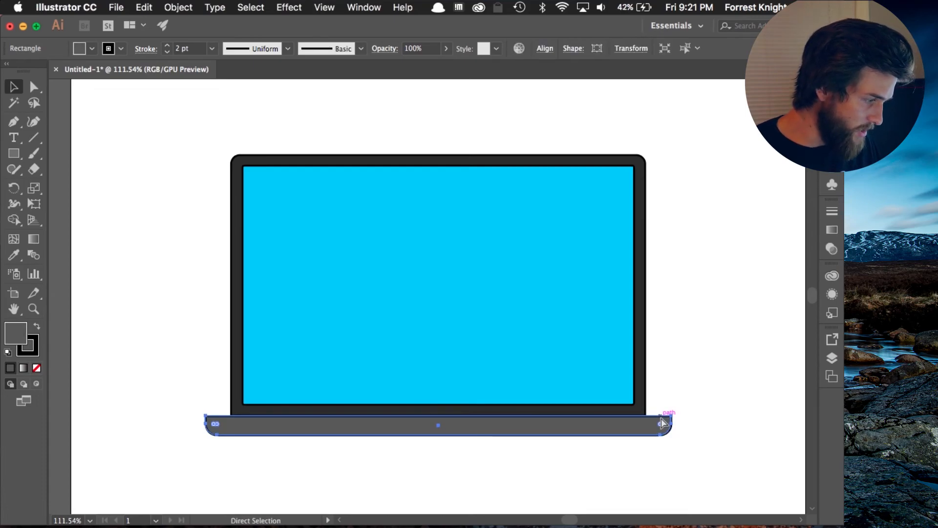
key("ctrl+c")
key("ctrl+v")
Nudge the pasted copy of the base to the right in repeated large increments.
key("v")
key("a")
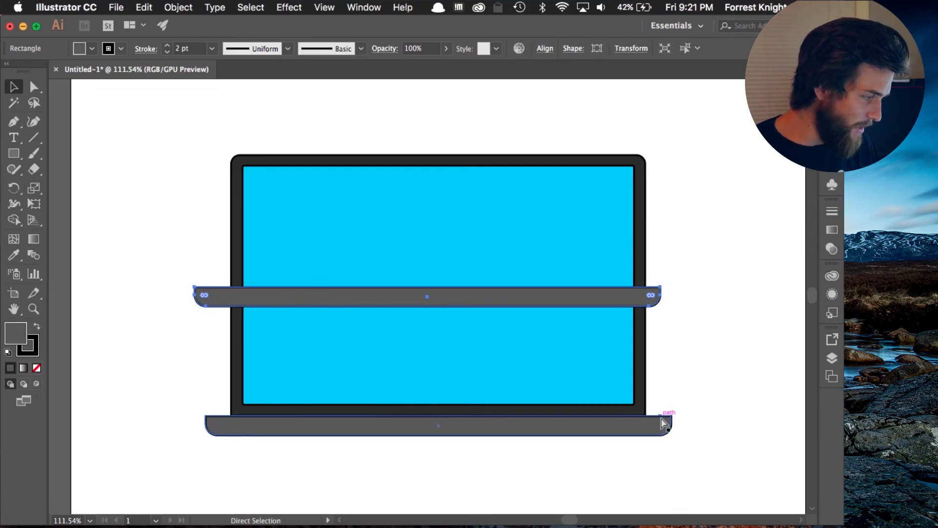
key("shift+Right")
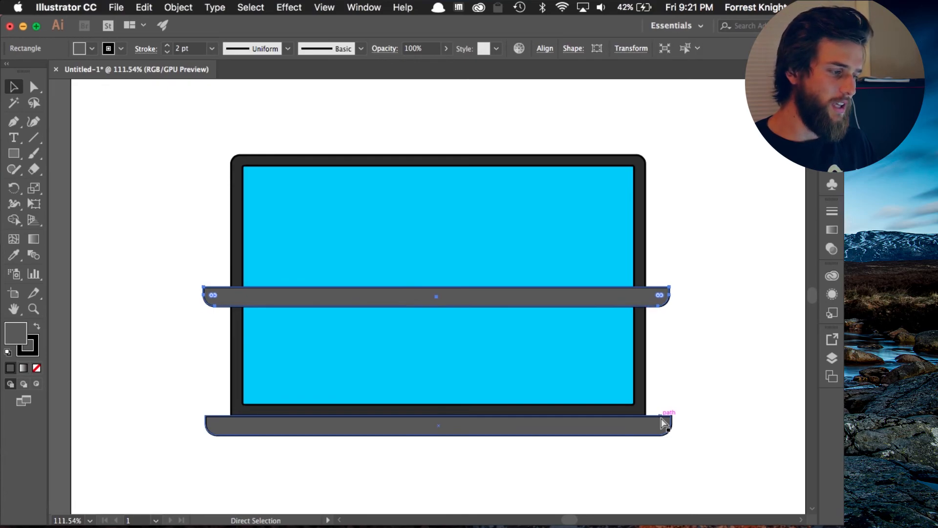
key("shift+Right")
key("shift+Right")
key("shift+Right")
key("shift+Right")
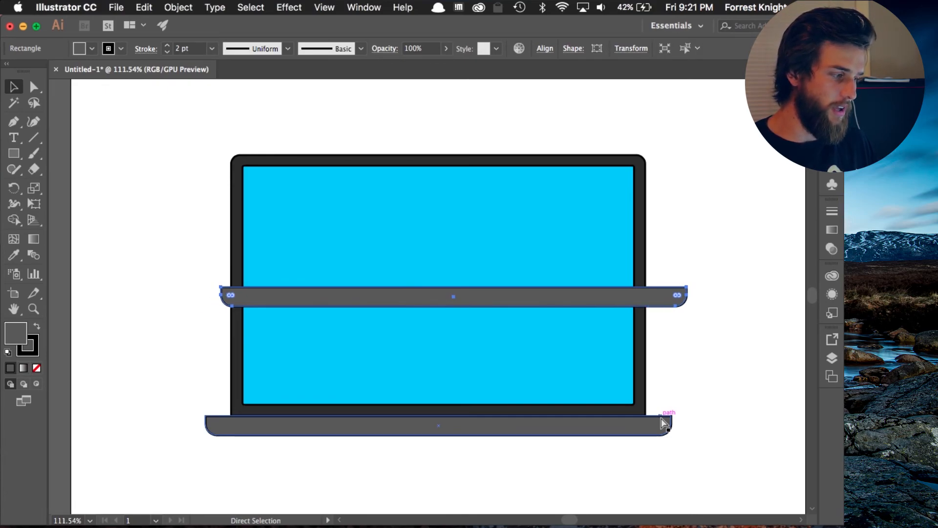
key("shift+Right")
key("shift+Right")
key("shift+Right")
key("shift+Right")
key("v")
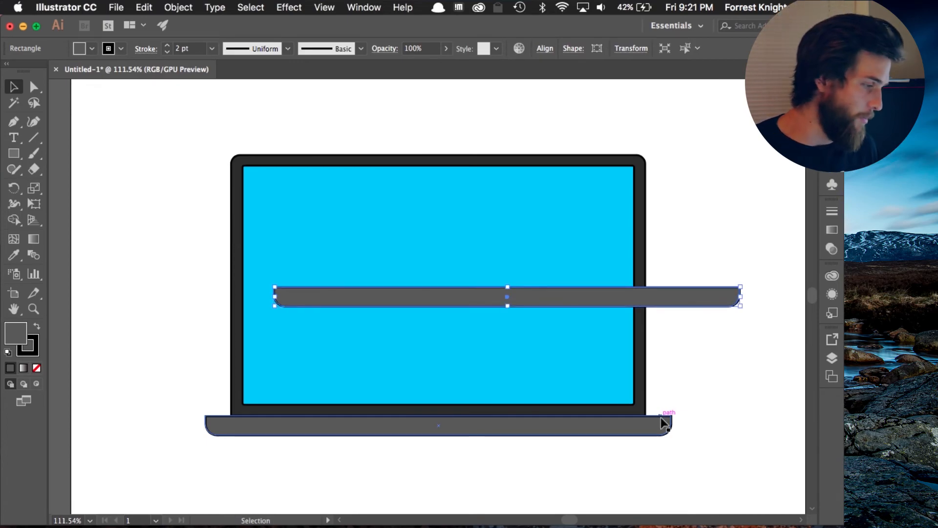
Move the base copy below the laptop, shrink it to about 108 by 13 px and center it under the base.
left_click_drag(684, 301, 605, 471)
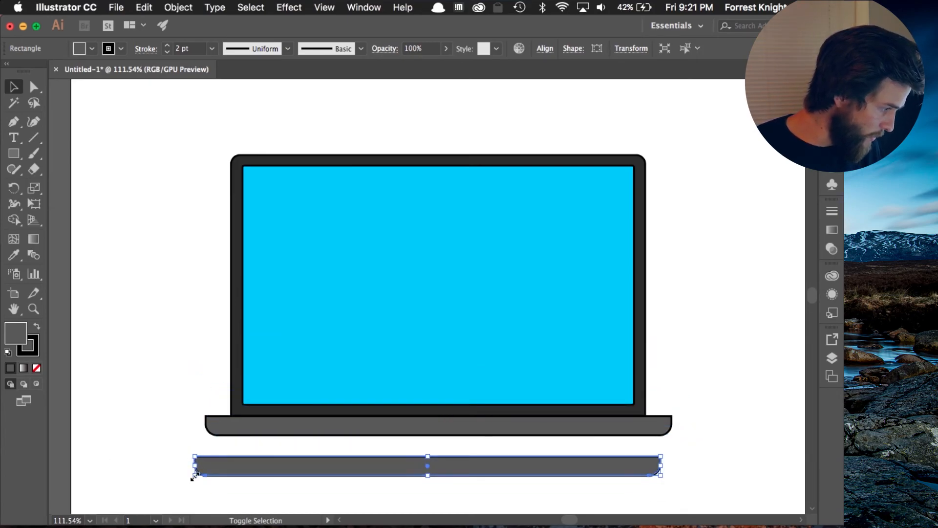
left_click_drag(192, 476, 581, 467)
left_click_drag(641, 460, 459, 472)
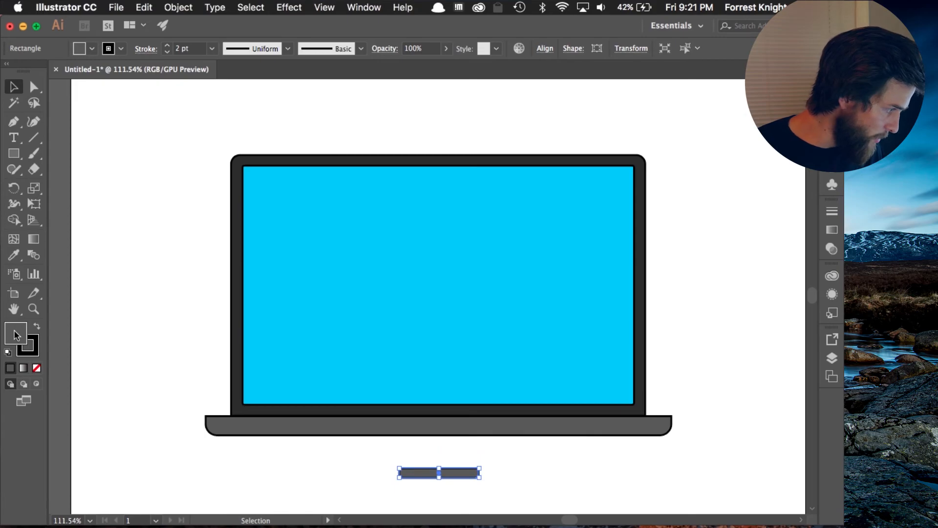
Fill the small rectangle with black (000000) and place it as a notch centered on the base's upper edge.
double_click(16, 335)
type("545454")
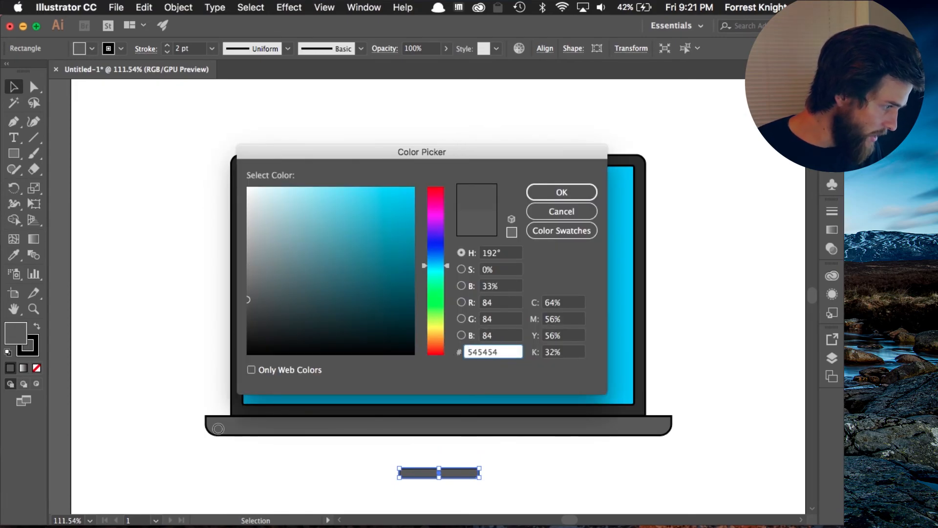
left_click_drag(248, 354, 244, 357)
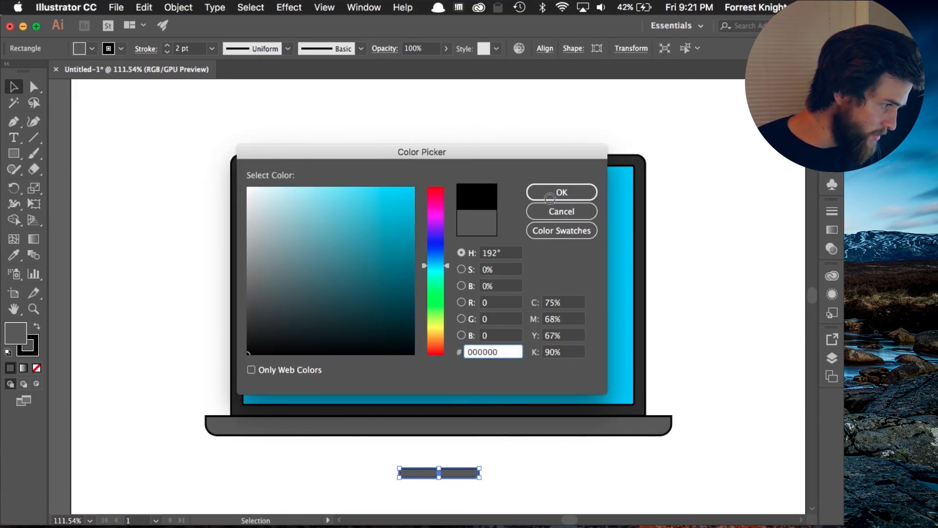
left_click(567, 191)
left_click_drag(464, 476, 461, 420)
left_click(411, 465)
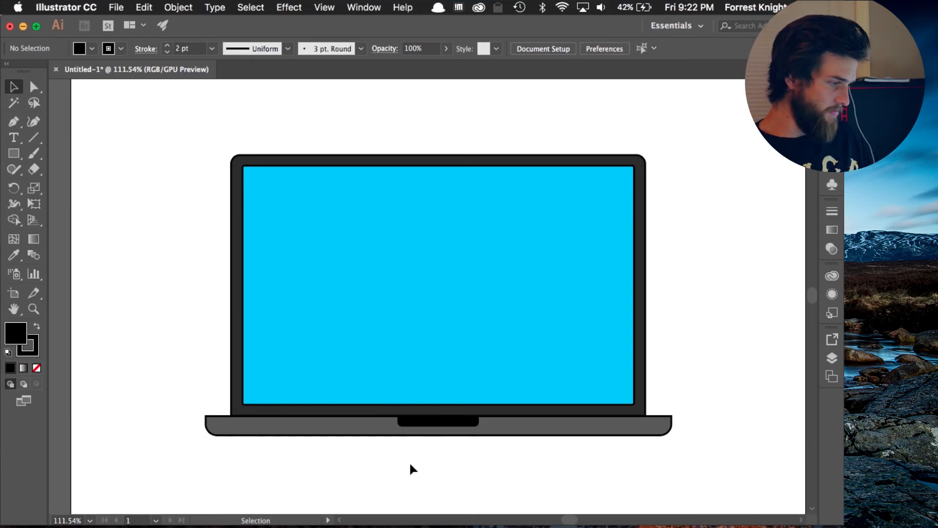
Round the black notch's two lower corners to 13 px, leaving nothing selected and the Transform properties closed.
left_click(442, 423)
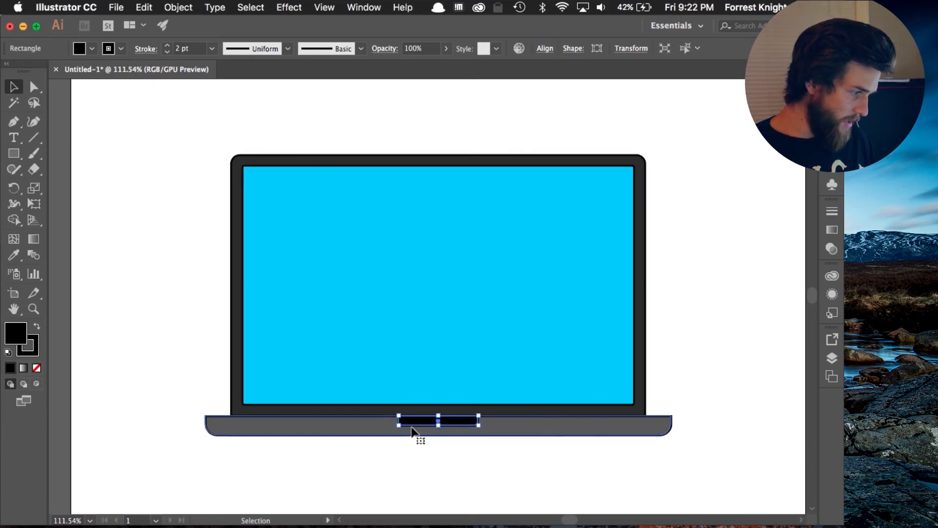
scroll(416, 433, "up", 2)
scroll(411, 432, "up", 4)
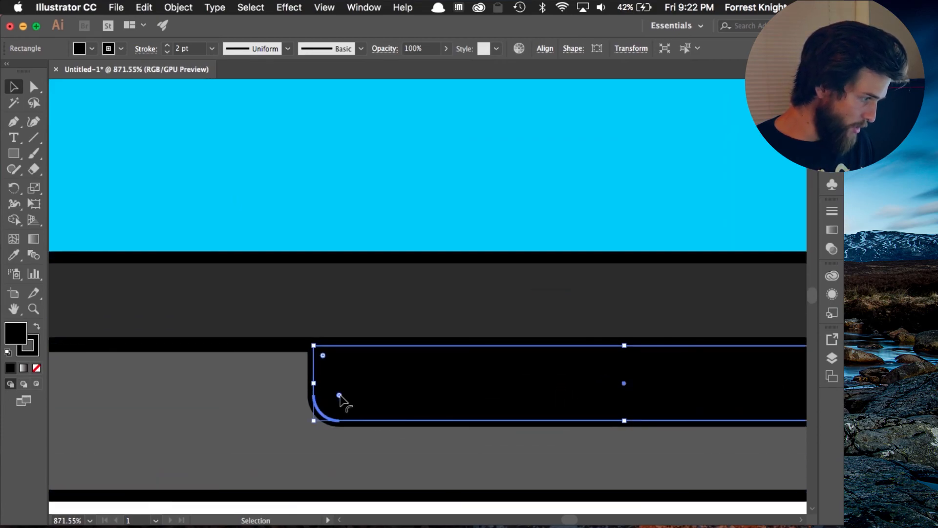
key("shift+F8")
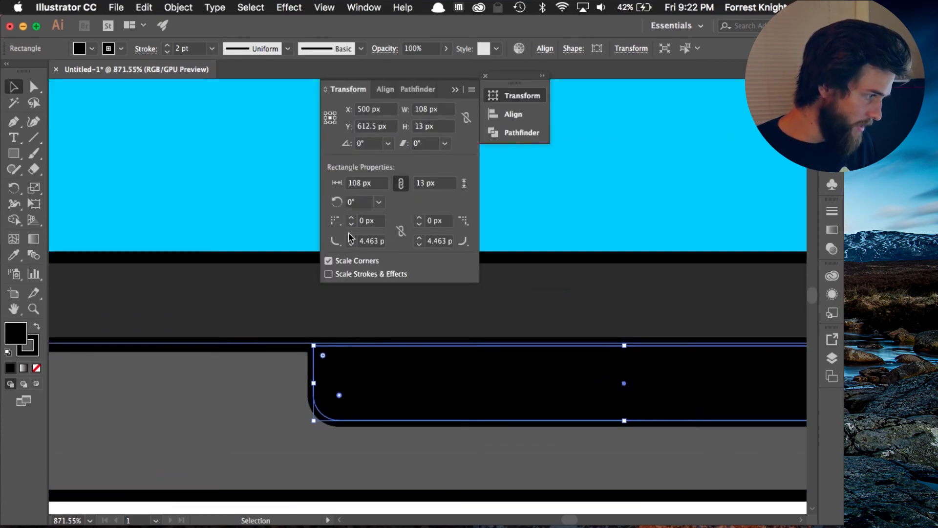
left_click(350, 239)
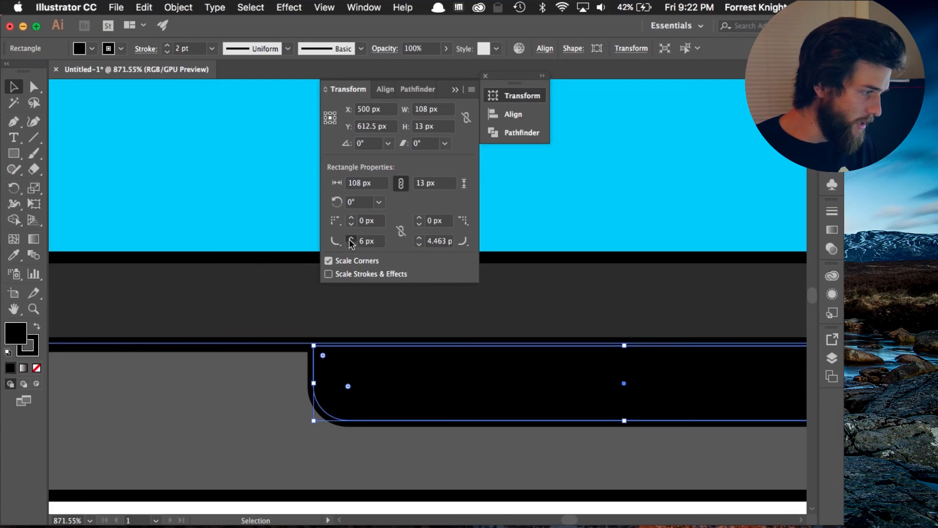
left_click(350, 239)
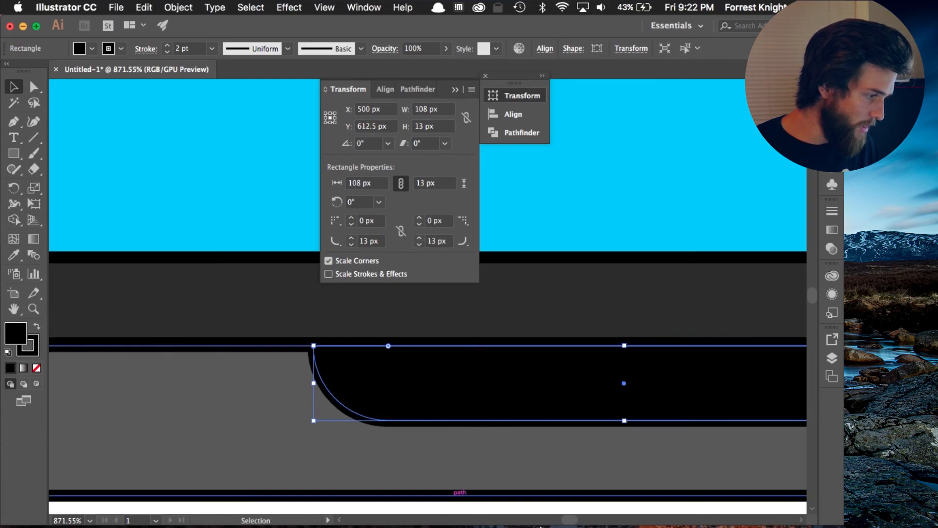
left_click(559, 452)
scroll(559, 453, "down", 5)
scroll(559, 452, "down", 2)
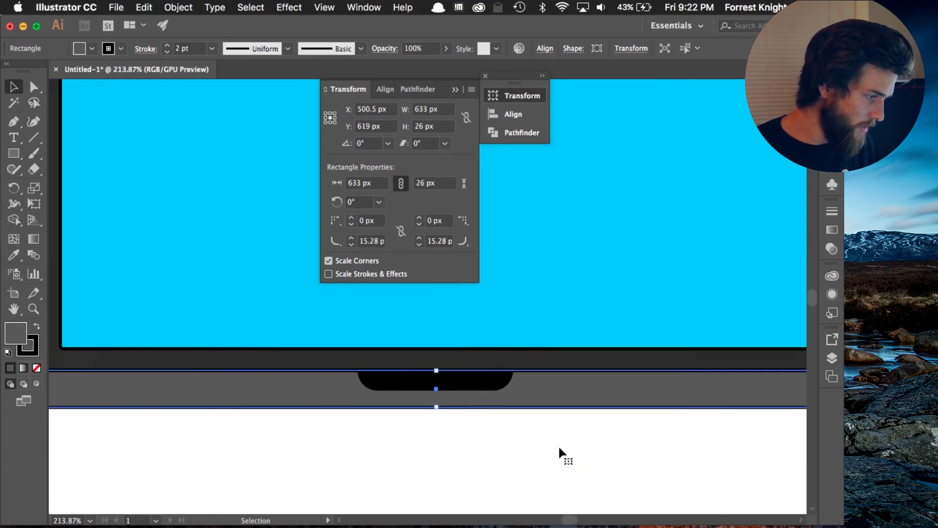
left_click(561, 452)
scroll(425, 200, "down", 3)
key("super+0")
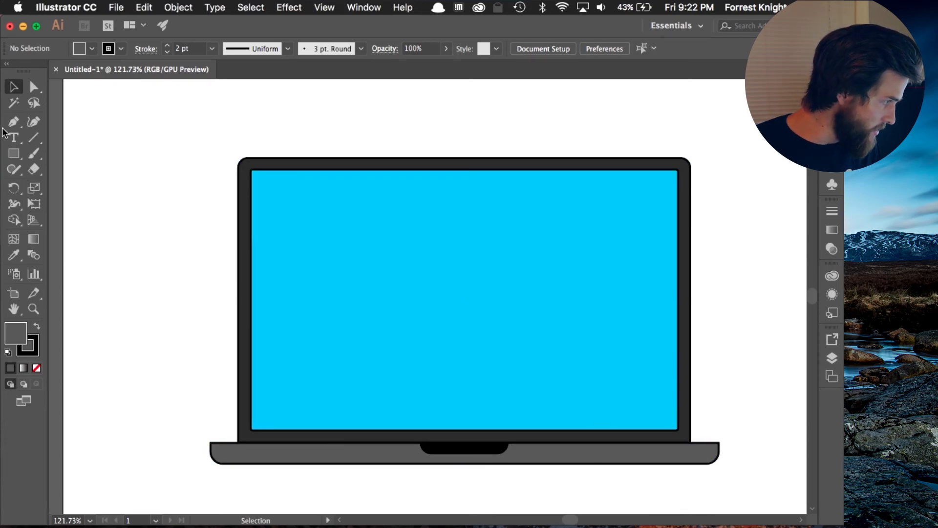
Draw a line segment just inside the base's upper edge, from the base's left end to the black notch.
left_click(35, 139)
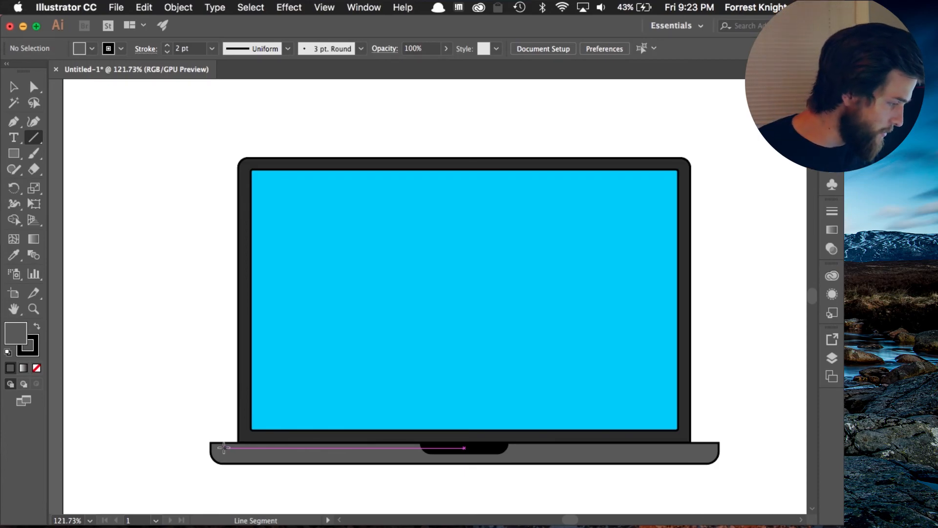
scroll(214, 445, "up", 6)
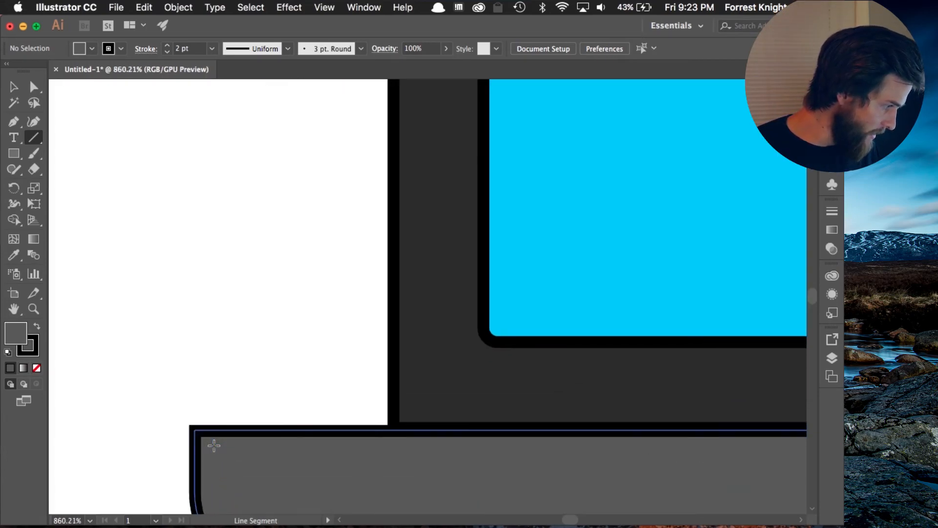
scroll(214, 445, "up", 3)
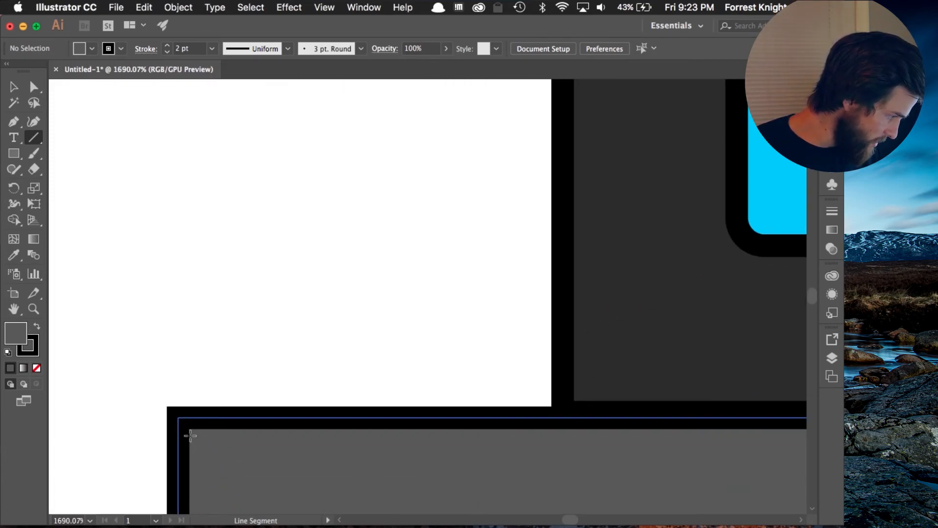
left_click_drag(190, 438, 330, 436)
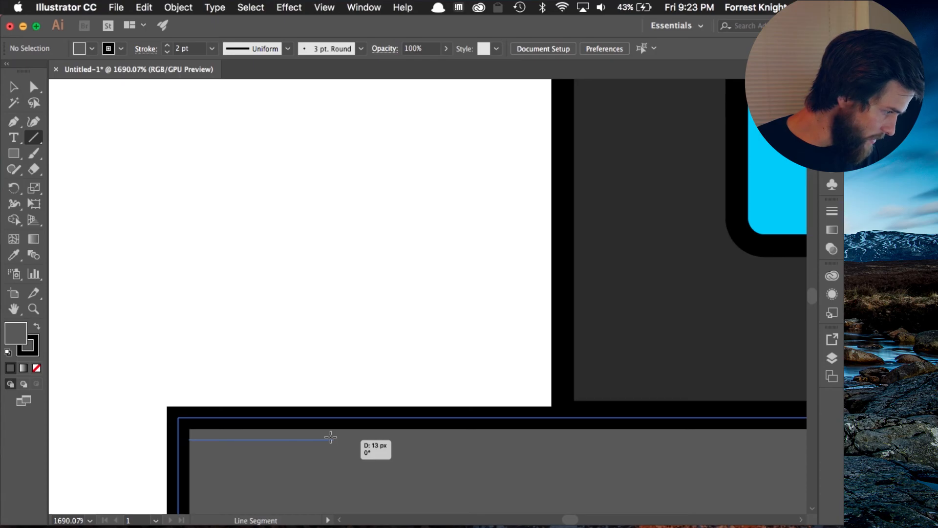
left_click_drag(331, 437, 263, 437)
scroll(243, 428, "down", 5)
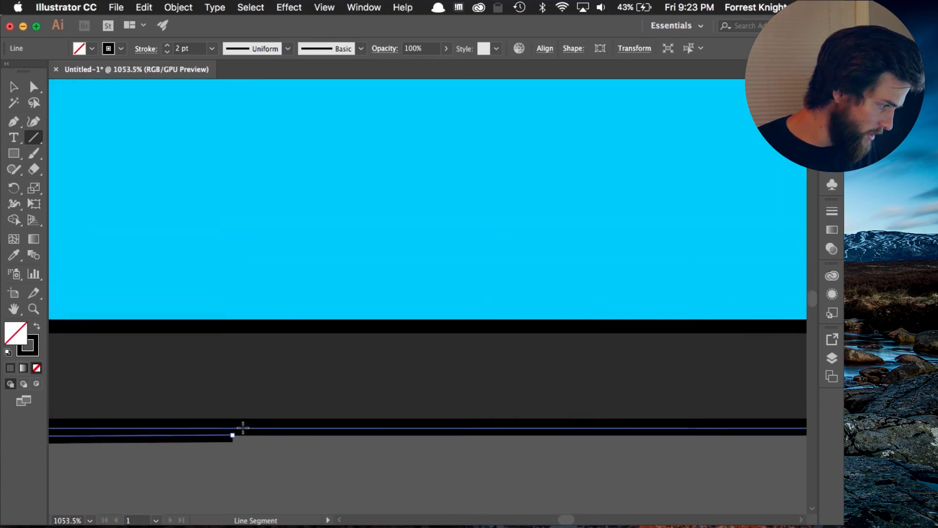
scroll(435, 337, "down", 3)
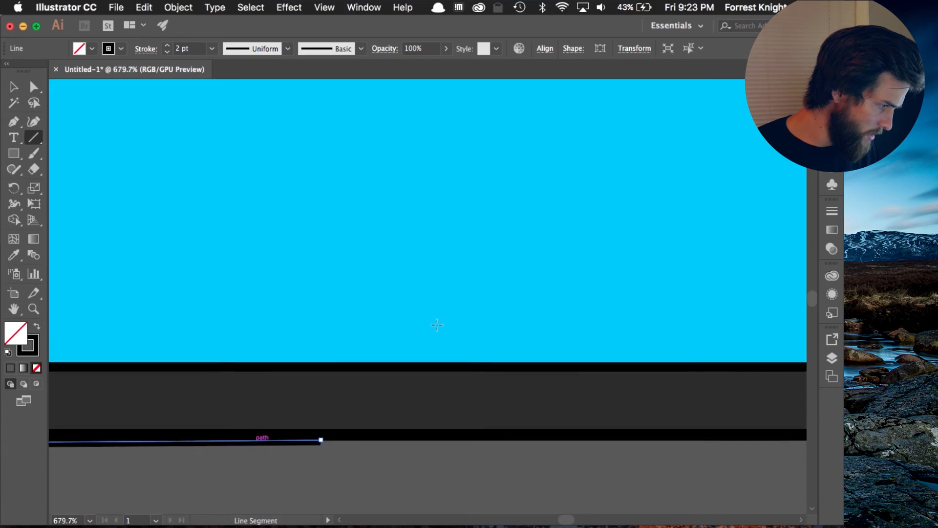
scroll(433, 341, "down", 4)
left_click_drag(124, 415, 362, 418)
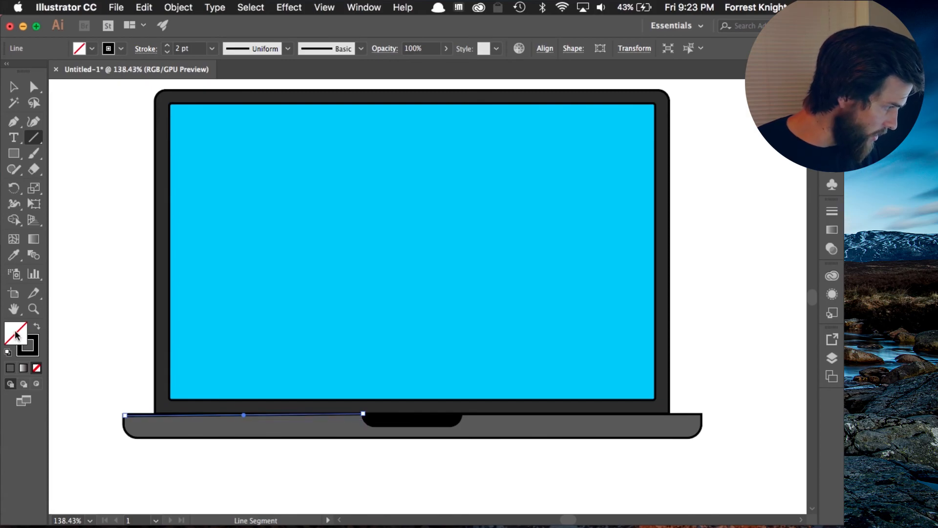
Give the line along the base a light gray stroke with a weight of 3 pt.
double_click(38, 339)
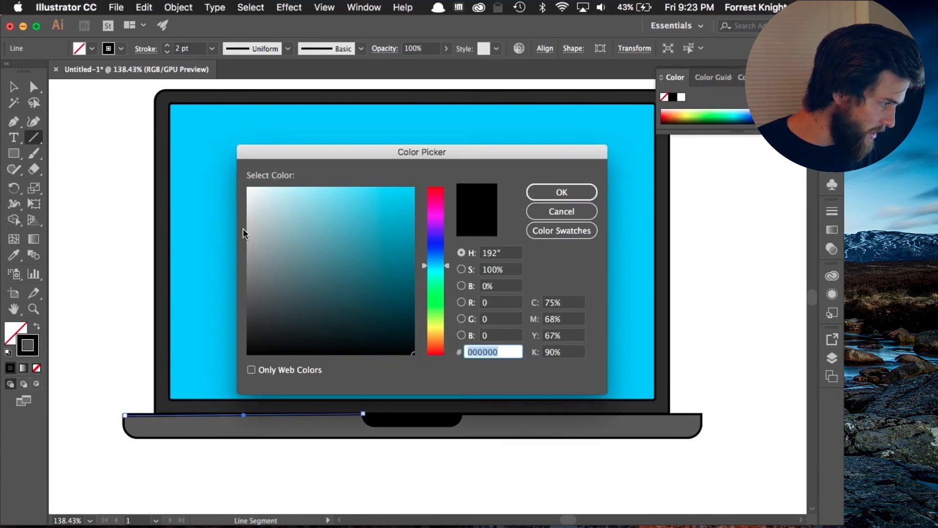
mouse_move(259, 228)
left_mouse_down()
mouse_move(247, 188)
mouse_move(235, 226)
left_mouse_up()
left_click(561, 192)
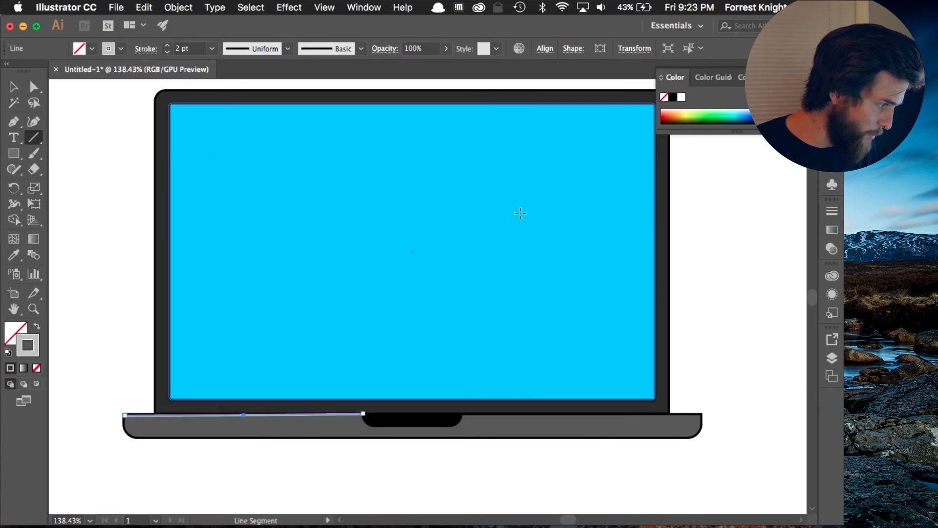
scroll(194, 427, "up", 5)
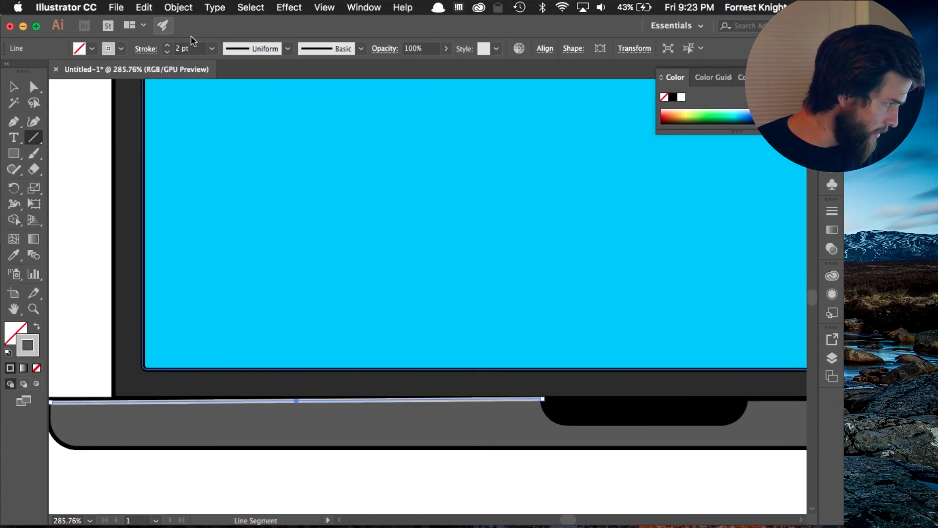
left_click(168, 46)
left_click(167, 45)
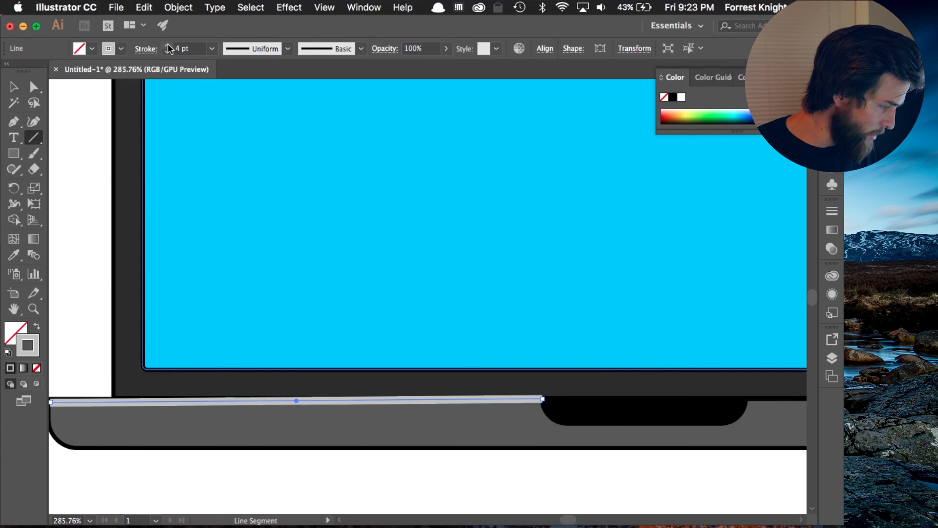
left_click(168, 52)
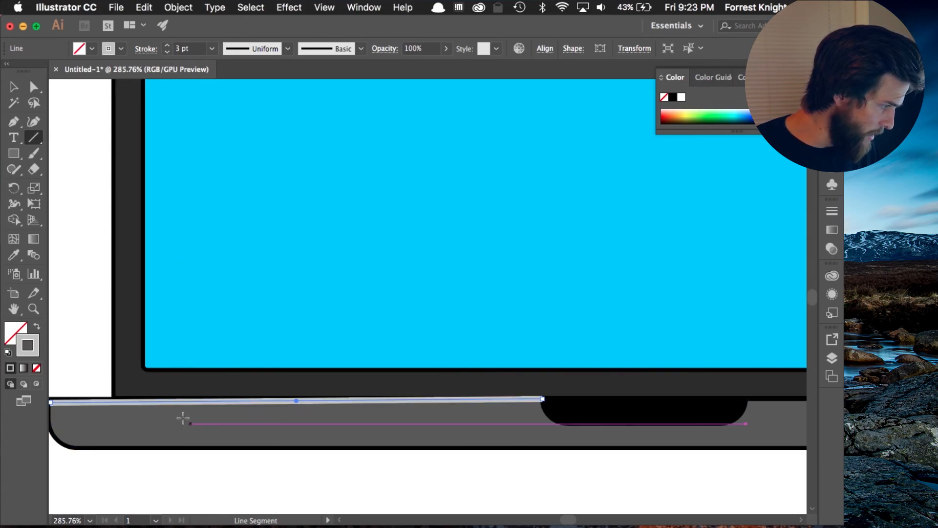
Nudge the light gray line down so it sits just below the base's black top outline.
left_click(12, 87)
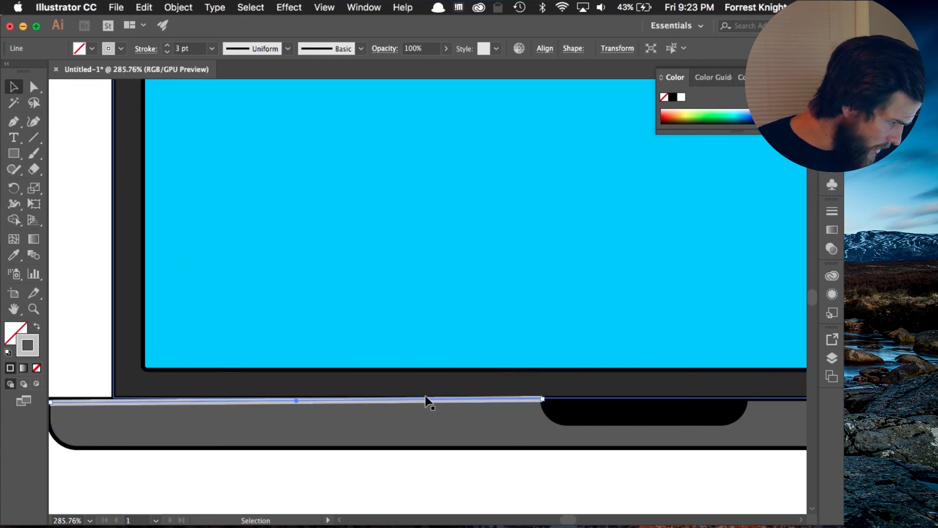
left_click(579, 431, "shift")
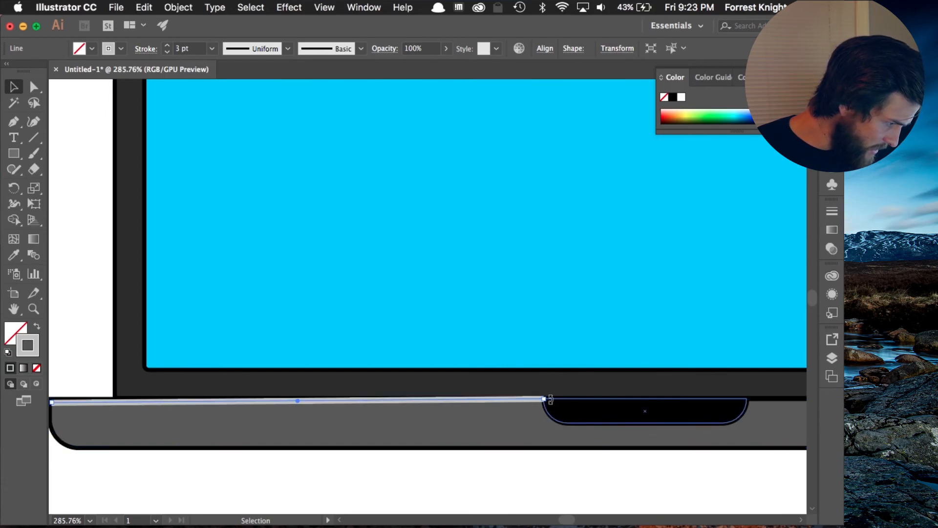
left_click(499, 410)
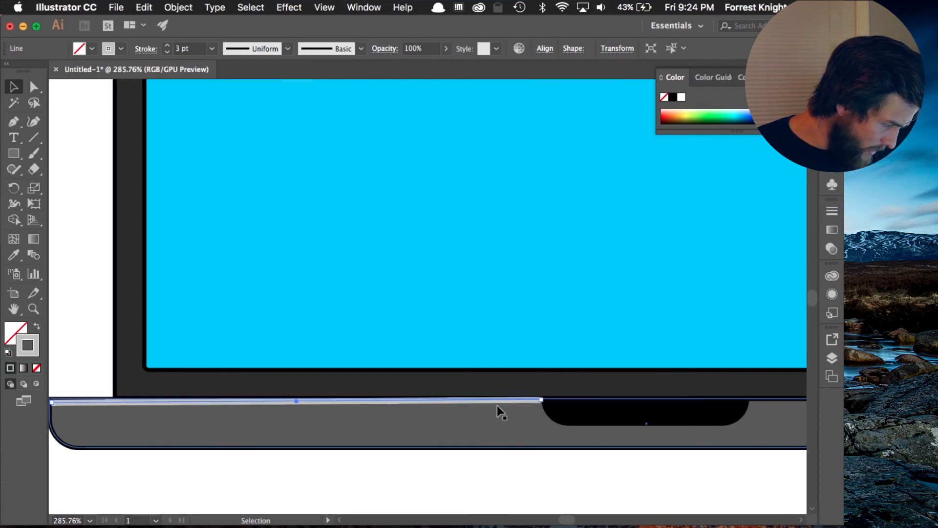
scroll(420, 509, "down", 3)
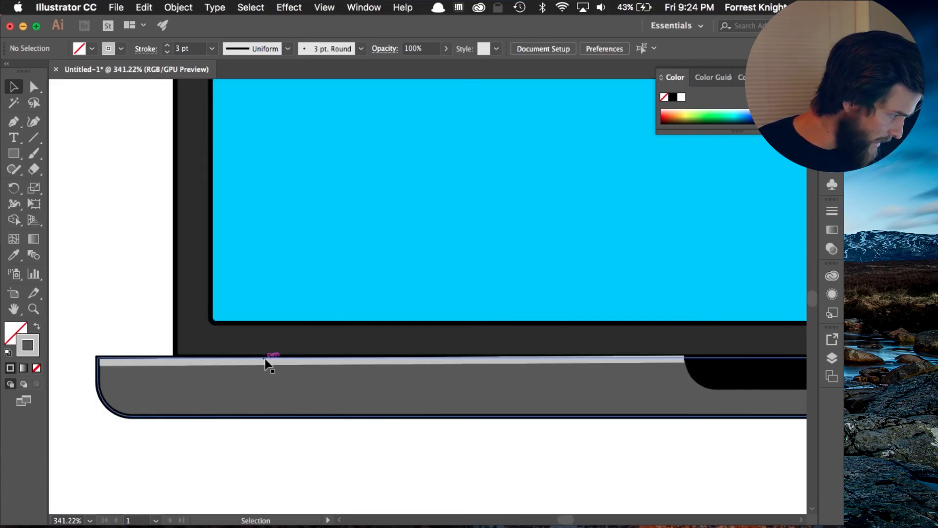
left_click(265, 364)
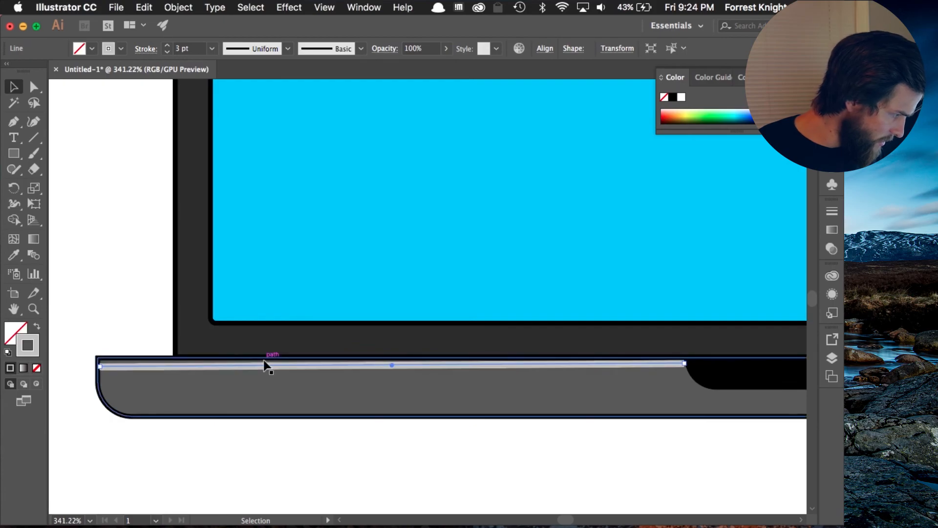
Straighten the light gray line so it runs level from the base's left inner edge to the notch.
scroll(263, 359, "up", 5)
scroll(278, 349, "right", 5)
scroll(294, 339, "right", 9)
scroll(335, 389, "left", 20)
left_click_drag(167, 308, 170, 303)
left_click(199, 301)
left_click(218, 304)
scroll(426, 359, "right", 10)
scroll(426, 362, "left", 10)
scroll(427, 349, "right", 10)
left_click_drag(480, 254, 381, 285)
scroll(523, 430, "down", 10)
scroll(523, 430, "up", 5)
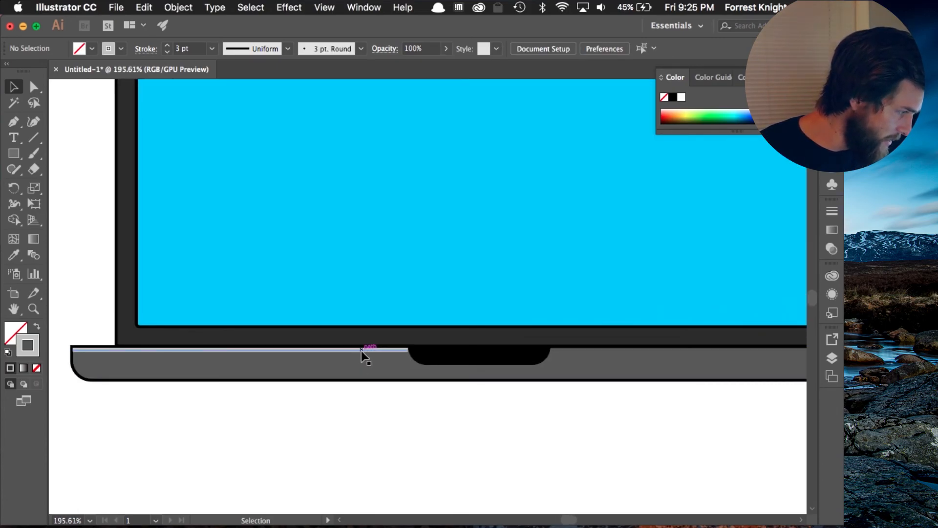
Extend the light gray line across the full width of the base to its right end and deselect it.
left_click(384, 351)
scroll(408, 351, "down", 5)
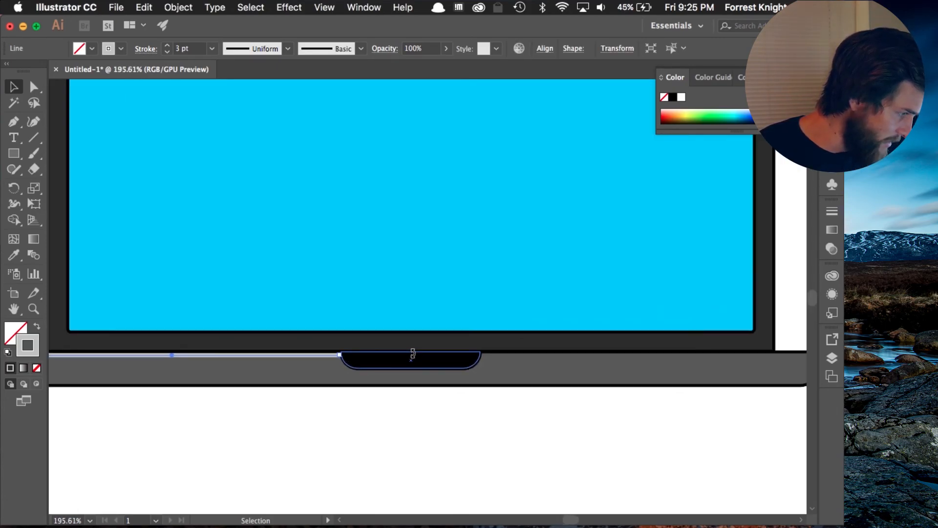
left_click_drag(410, 387, 574, 249)
scroll(702, 382, "up", 5)
scroll(649, 314, "up", 4)
scroll(614, 311, "left", 10)
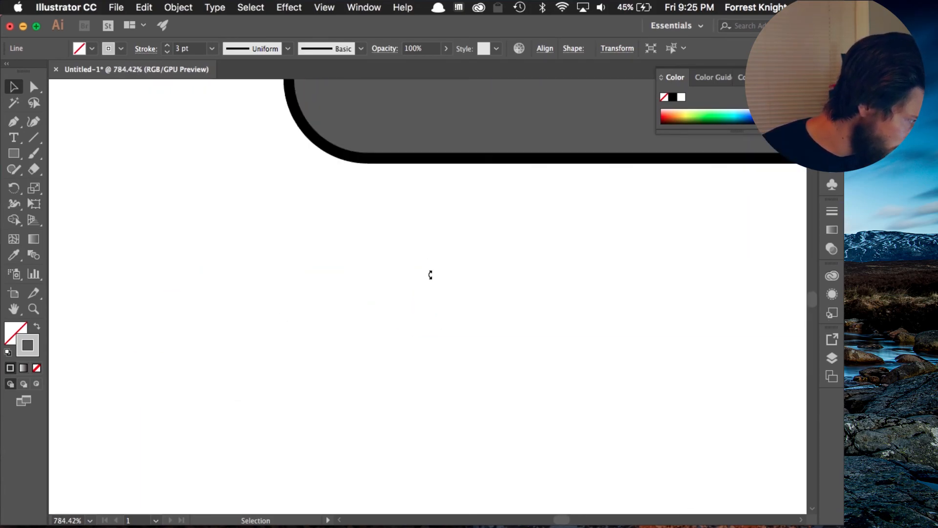
left_click(546, 426)
scroll(546, 426, "down", 10)
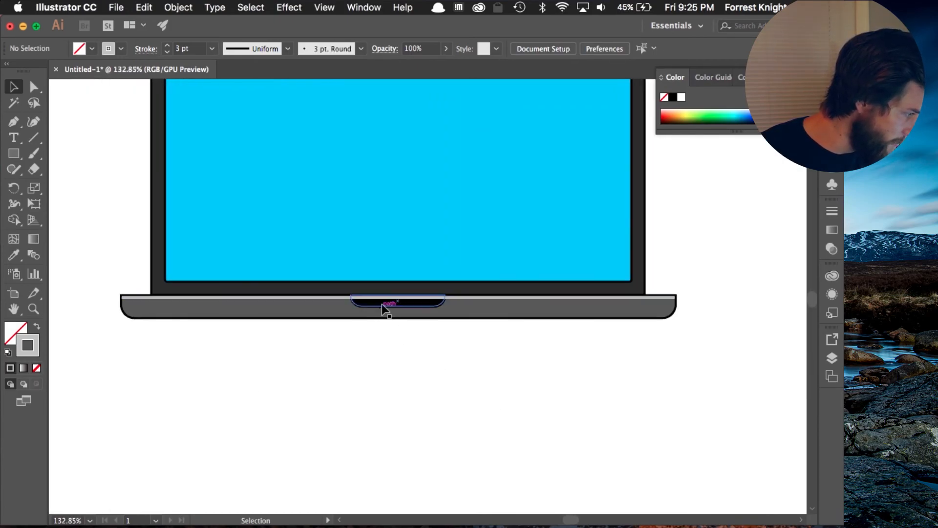
Move the notch rectangle above the line in Layer 1's stacking order, then fit the artboard in view with the layer list closed.
left_click(394, 307)
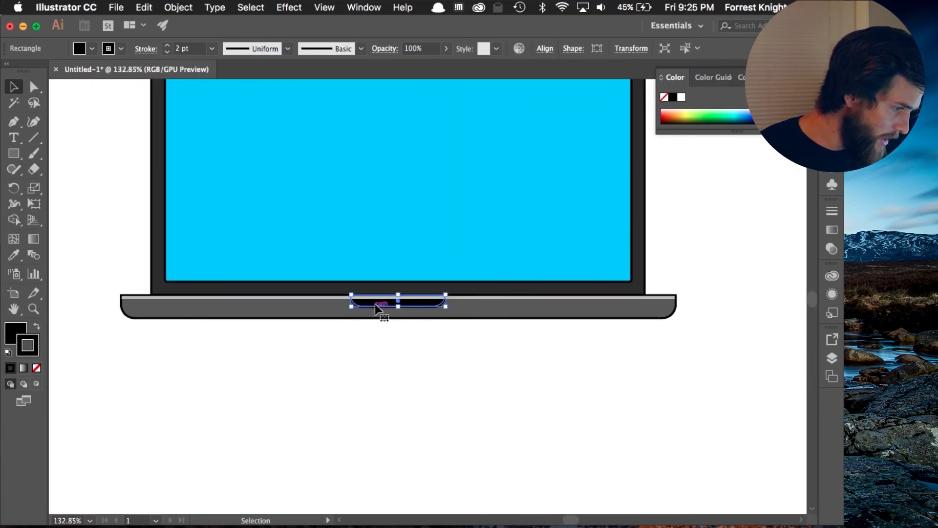
left_click(833, 358)
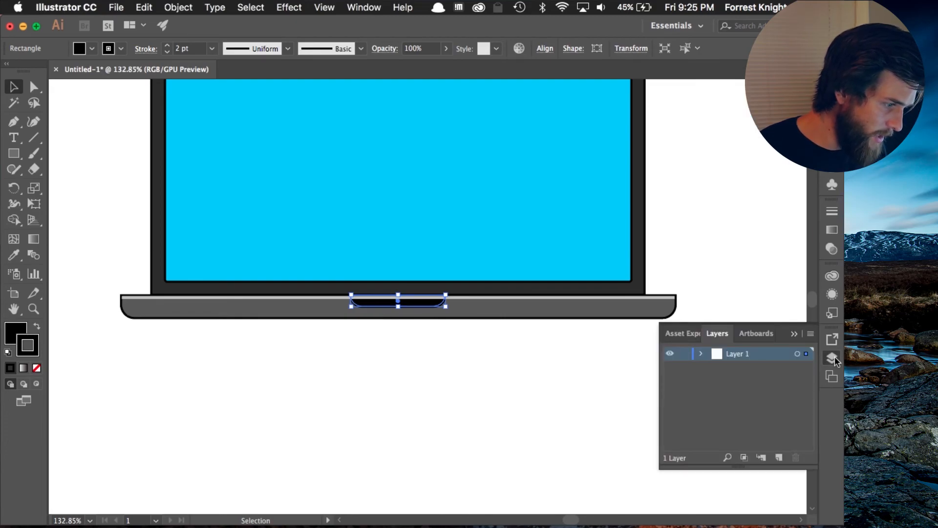
left_click(700, 354)
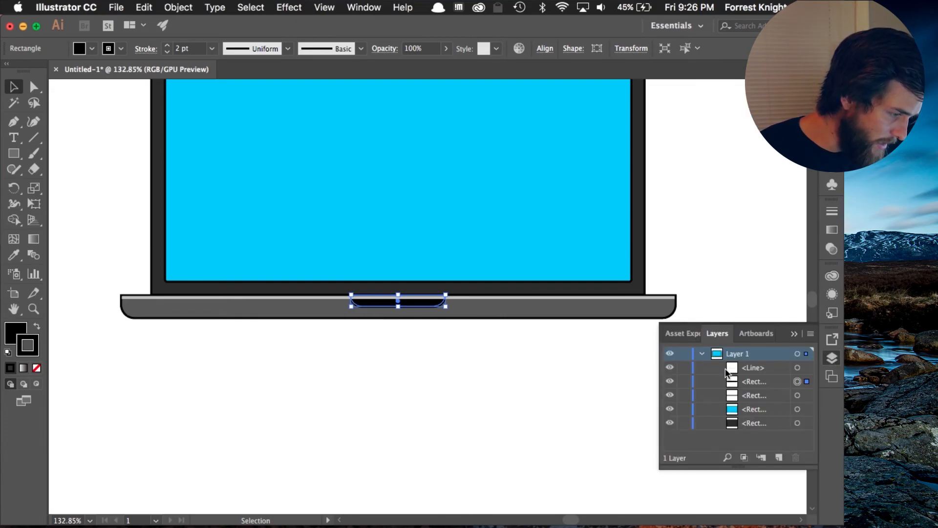
left_click(759, 370)
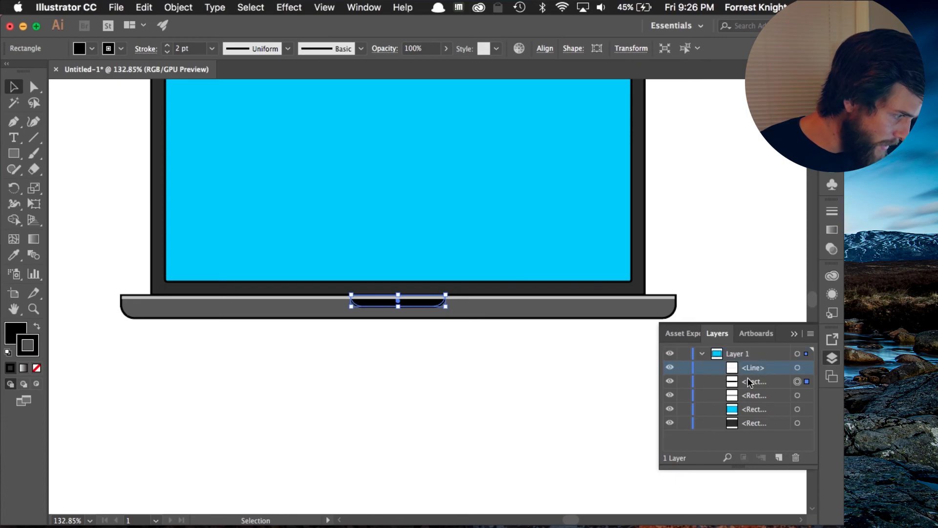
left_click(750, 382)
left_click_drag(750, 386, 750, 365)
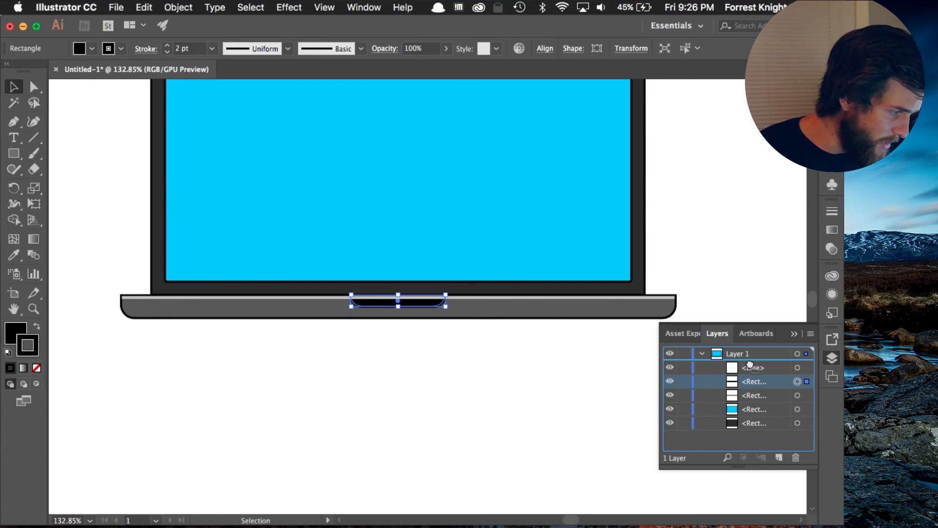
left_click_drag(750, 366, 750, 364)
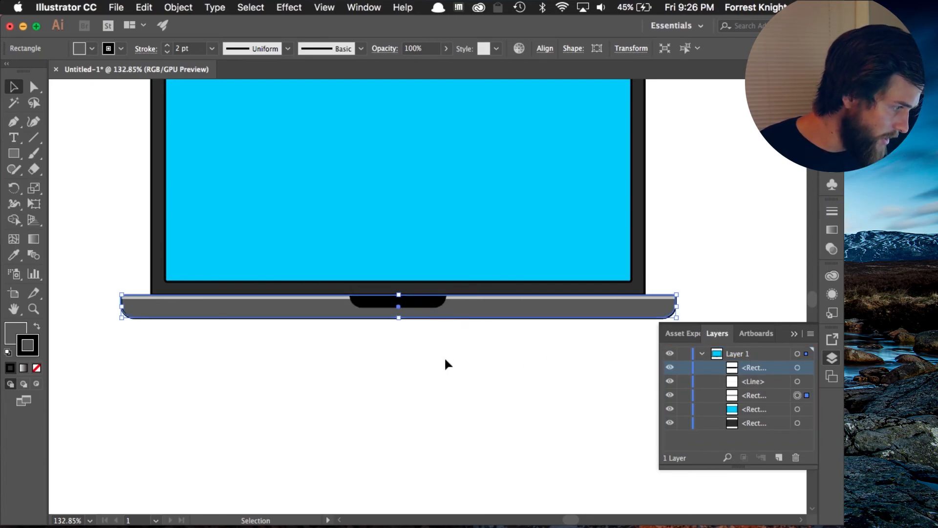
left_click(435, 436)
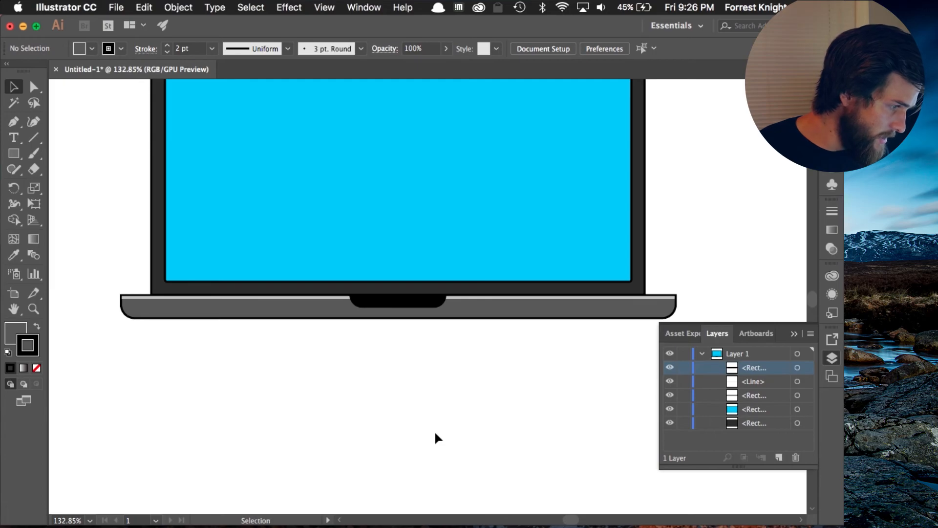
key("super+0")
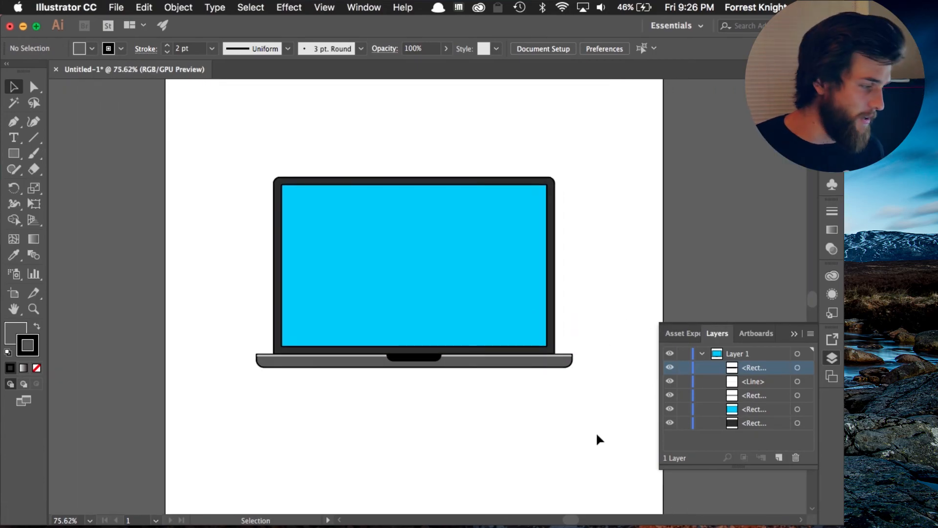
left_click(794, 334)
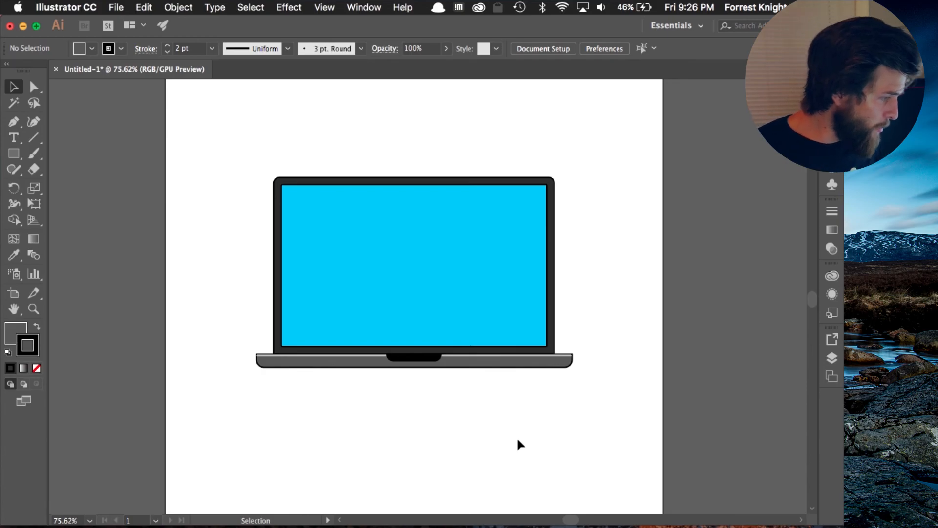
Draw a horizontal line slightly shorter than the notch on the dark frame strip between the display and the notch.
left_click(36, 140)
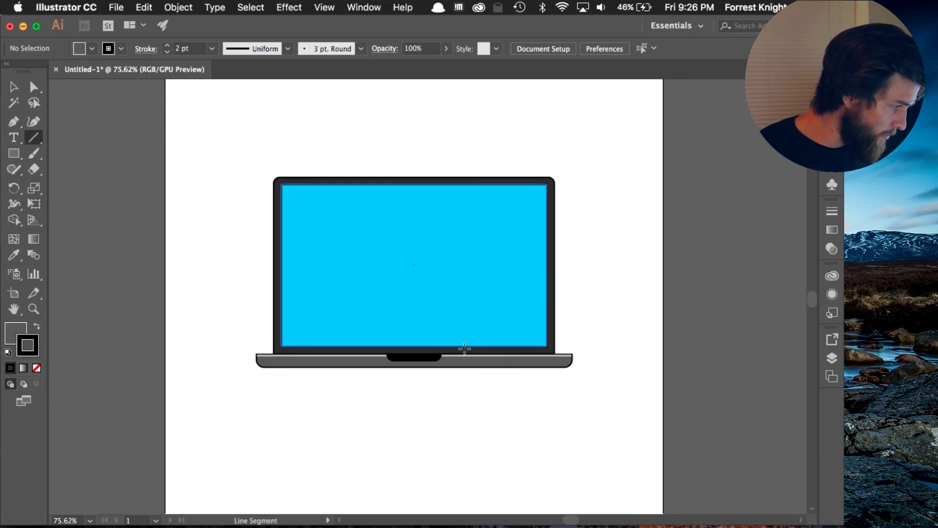
scroll(413, 356, "up", 5)
scroll(413, 357, "up", 1)
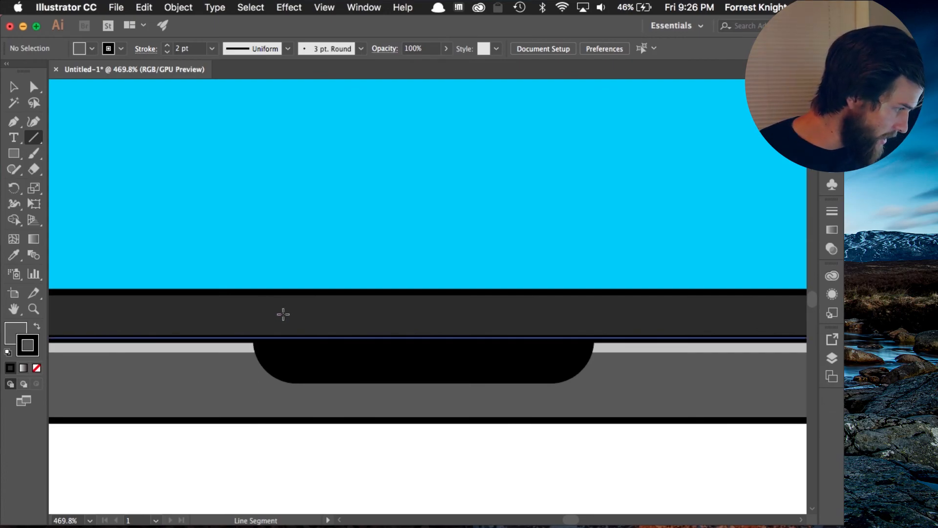
left_click_drag(290, 312, 576, 311)
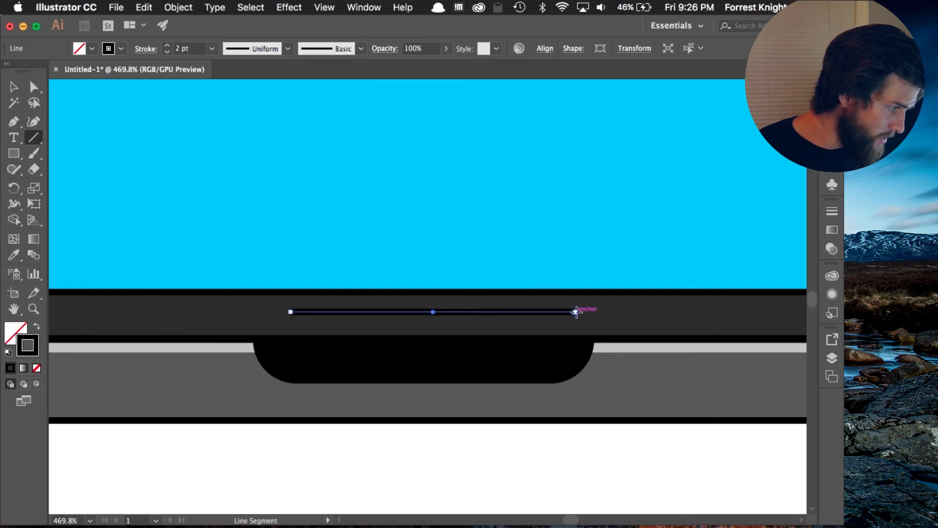
Set the stroke color of the short line on the frame to gray 9E9E9E.
double_click(37, 344)
mouse_move(244, 247)
left_mouse_down()
mouse_move(249, 224)
mouse_move(235, 264)
mouse_move(234, 250)
left_mouse_up()
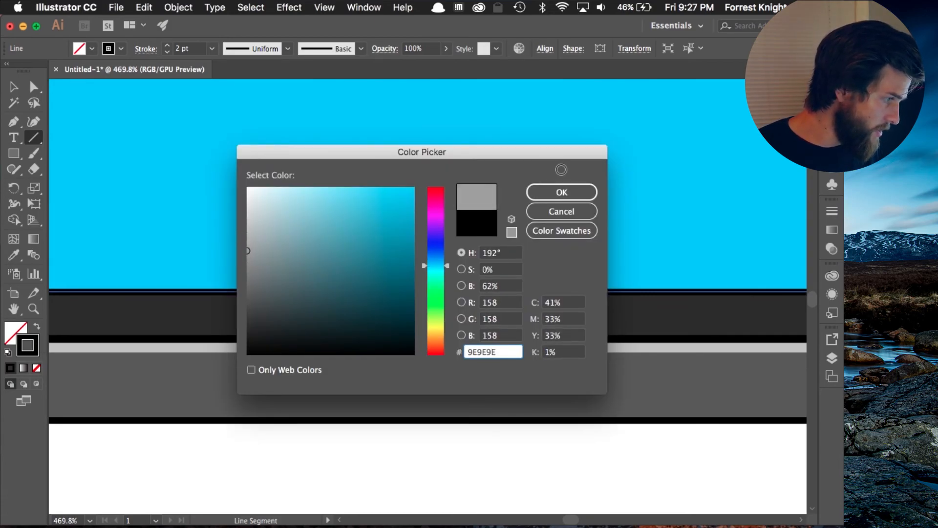
left_click(552, 192)
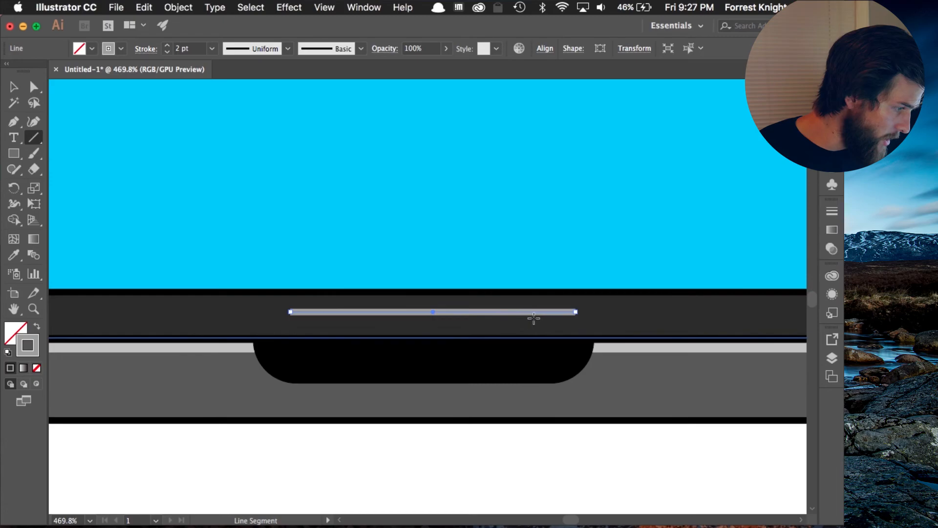
Increase the stroke weight of the short gray line on the frame to 5 pt.
left_click(168, 46)
left_click(168, 45)
left_click(168, 45)
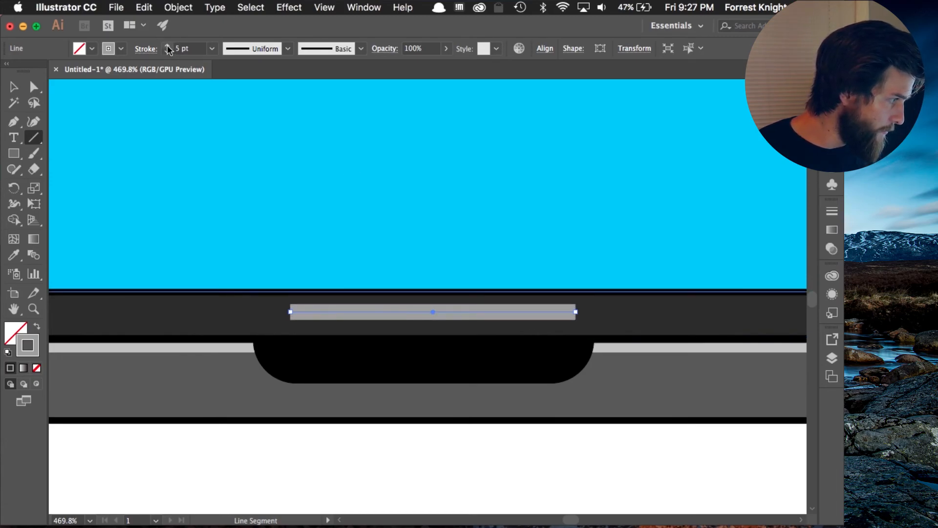
Move the short gray line so it is centered above the notch and midway in the frame strip, and deselect it.
left_click(14, 86)
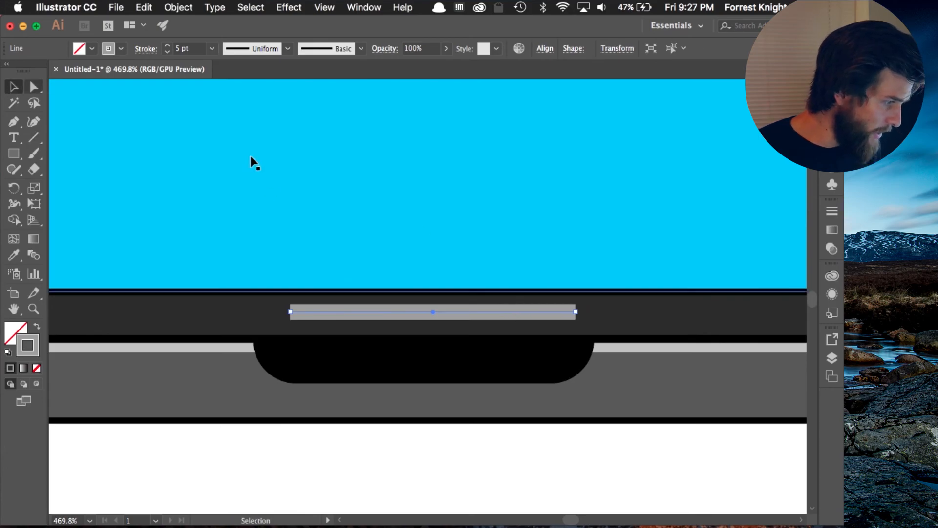
left_click_drag(482, 312, 477, 314)
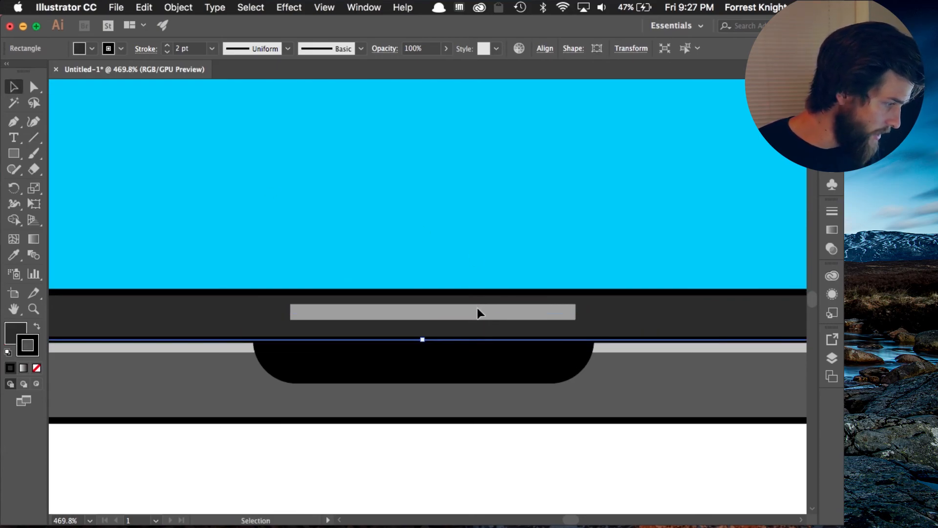
left_click(536, 315)
mouse_move(527, 316)
left_mouse_down()
mouse_move(508, 316)
mouse_move(519, 317)
left_mouse_up()
key("Down")
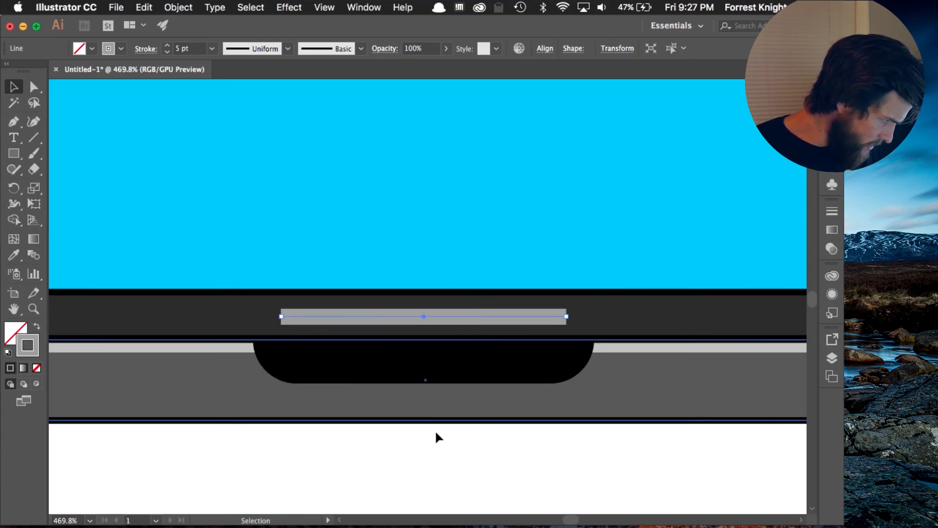
key("Up")
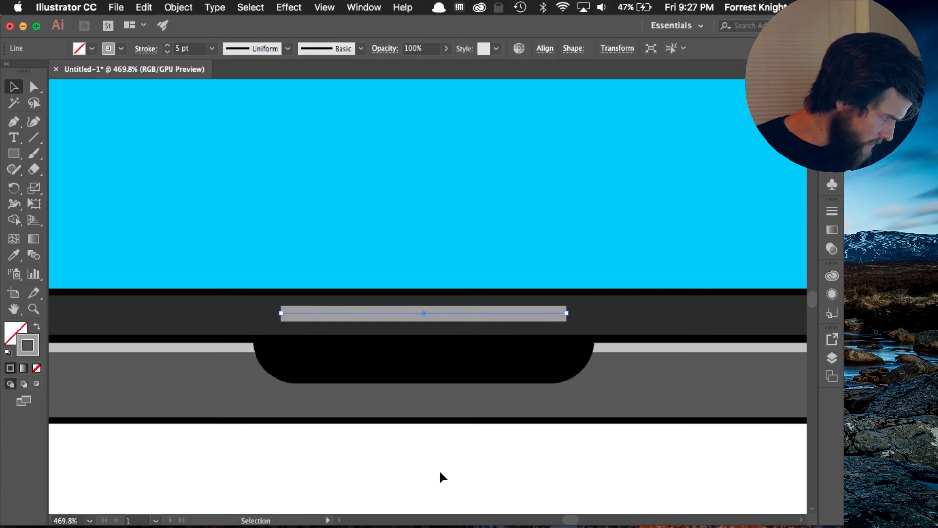
left_click(561, 451)
Reduce the short gray line's stroke weight to 4 pt and deselect it.
scroll(561, 451, "down", 10)
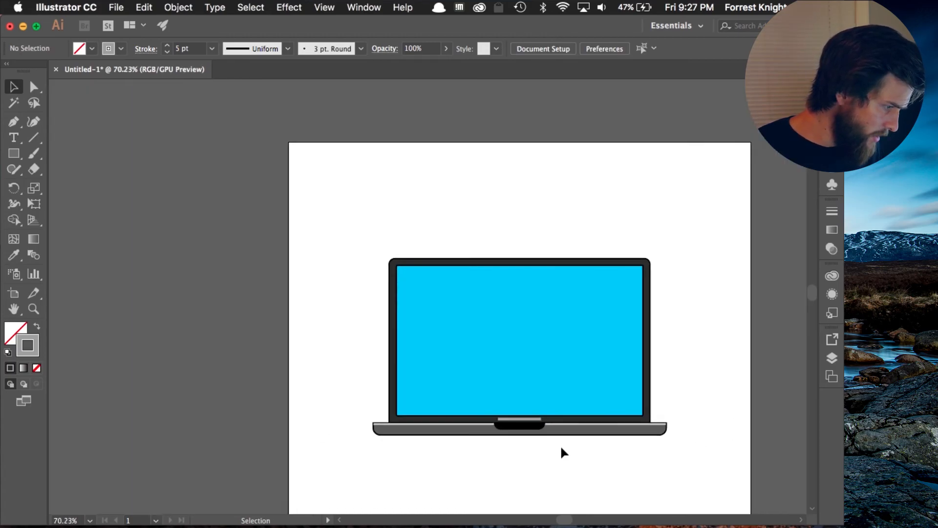
scroll(561, 447, "right", 3)
scroll(561, 447, "down", 2)
left_click(456, 374)
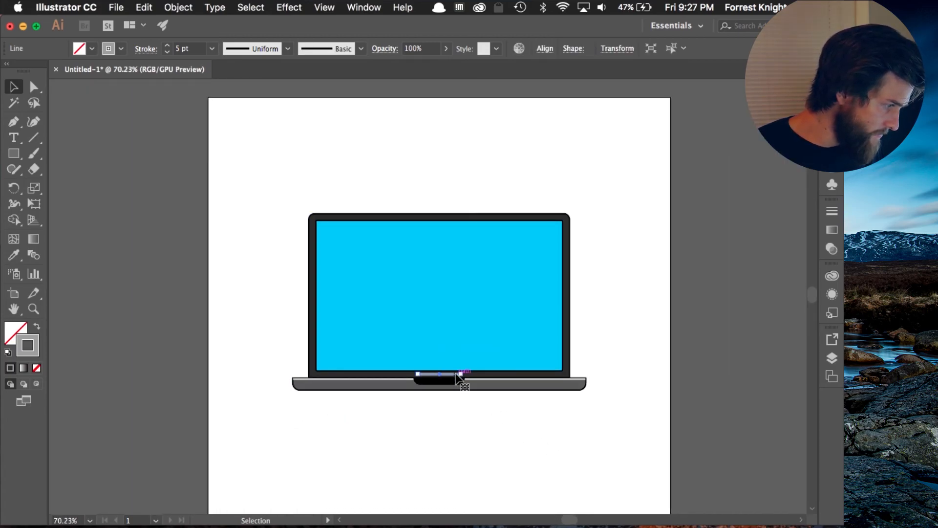
left_click(166, 51)
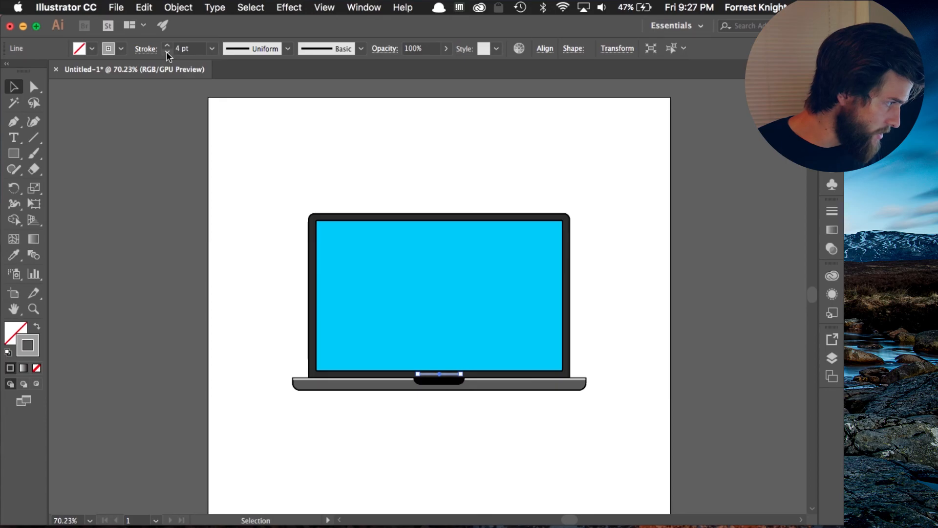
left_click(428, 460)
Set the stroke weight of the short gray line above the notch to 3 pt, deselect it and fit the artboard in view.
scroll(391, 362, "up", 6)
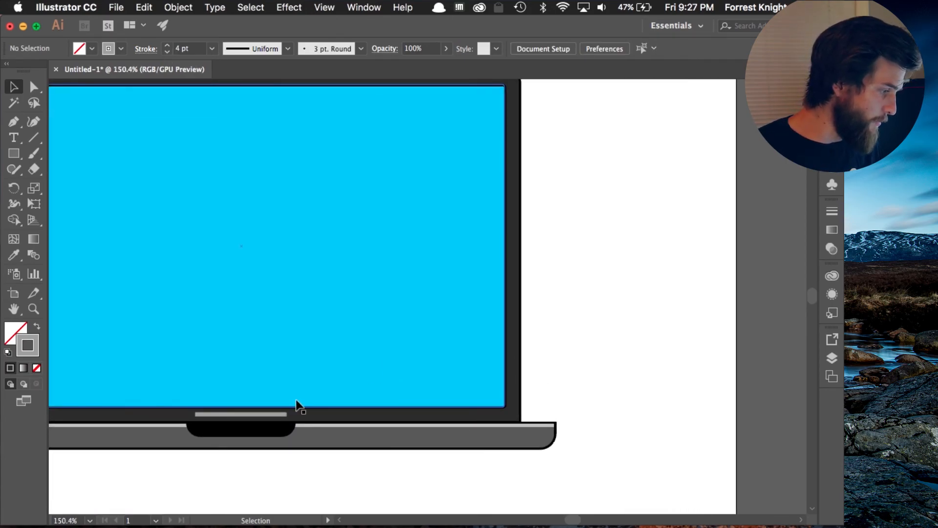
scroll(297, 405, "left", 5)
scroll(296, 405, "down", 2)
left_click(369, 366)
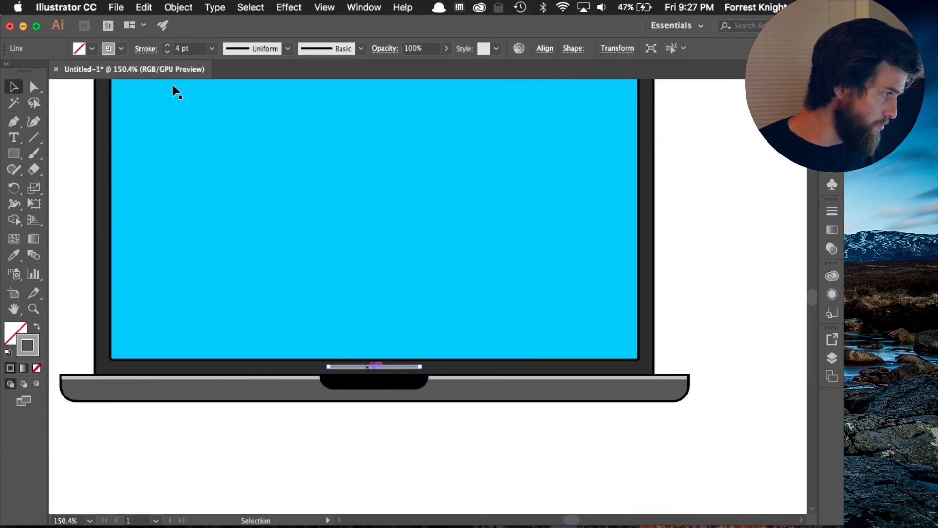
left_click(166, 52)
left_click(166, 53)
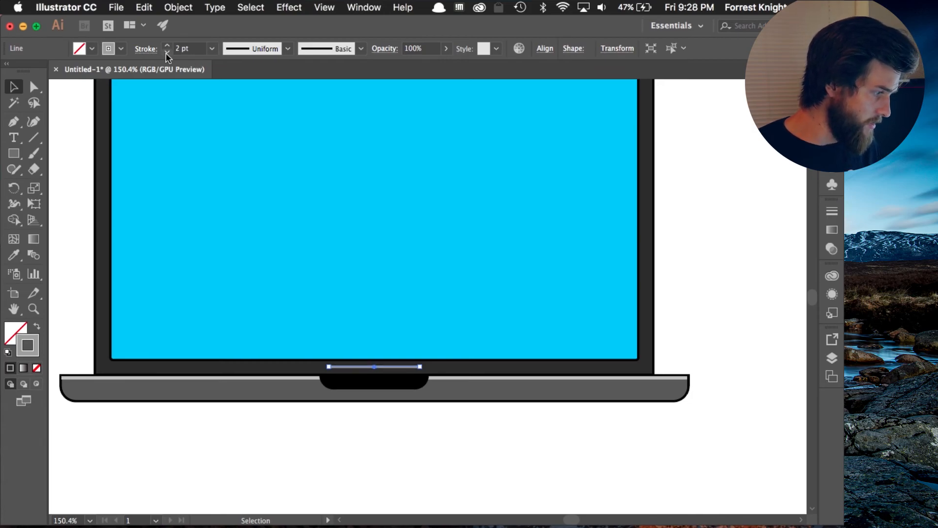
left_click(166, 49)
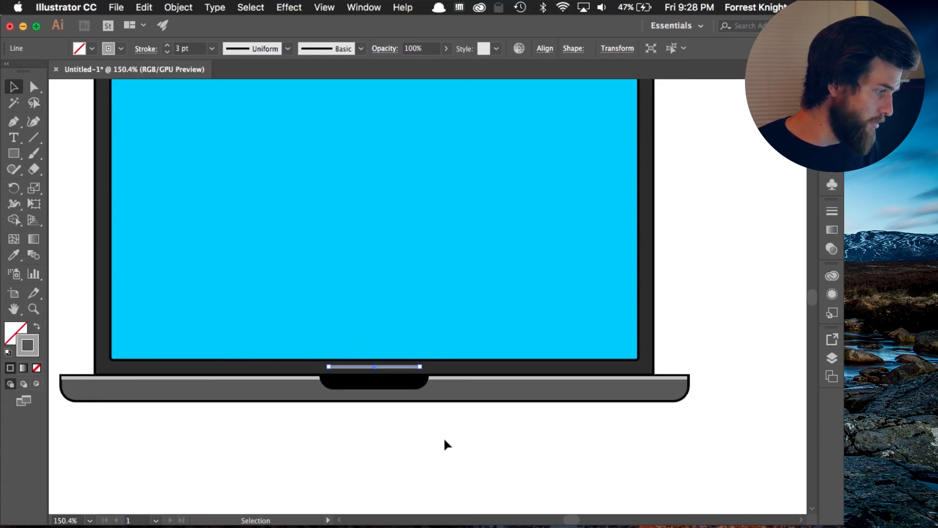
left_click(483, 480)
key("super+0")
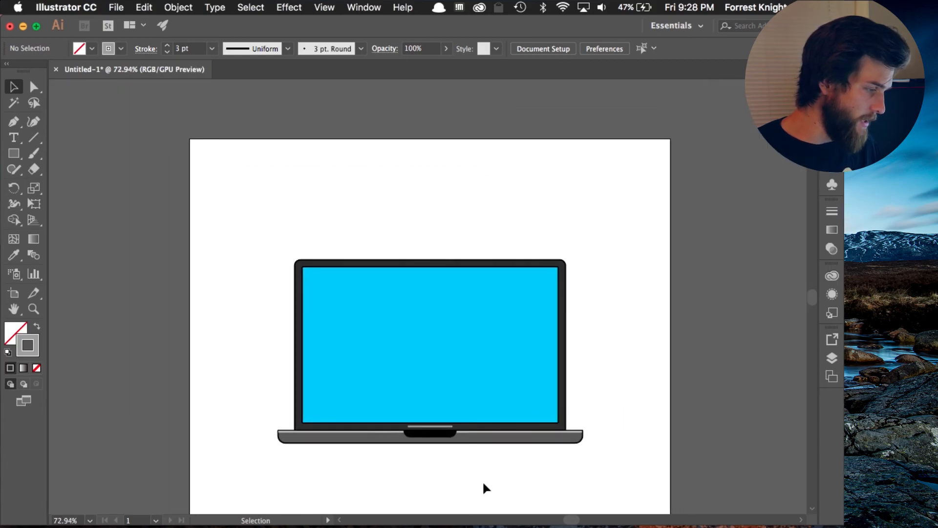
Draw a wide, low rectangle about 420 by 23 px along the bottom edge of the cyan display.
scroll(482, 479, "up", 5)
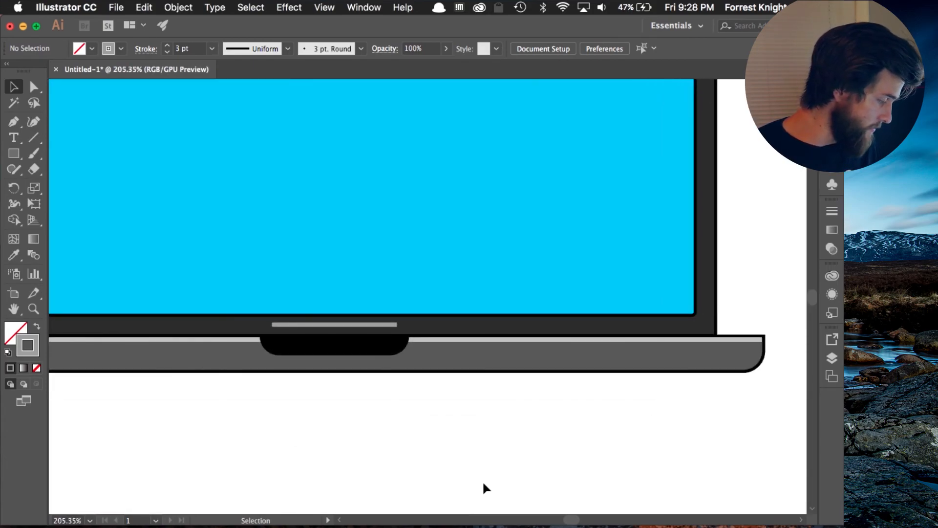
scroll(433, 482, "down", 4)
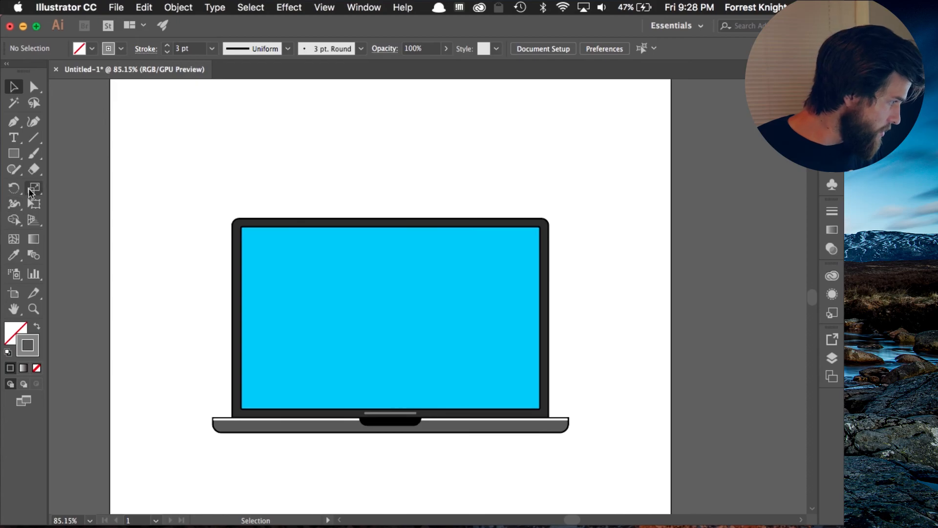
left_click(13, 154)
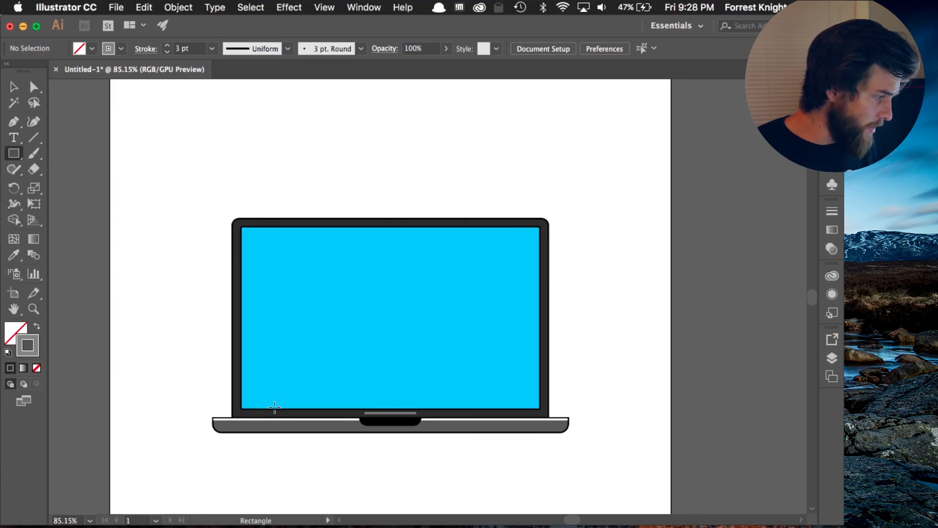
left_click_drag(275, 407, 510, 395)
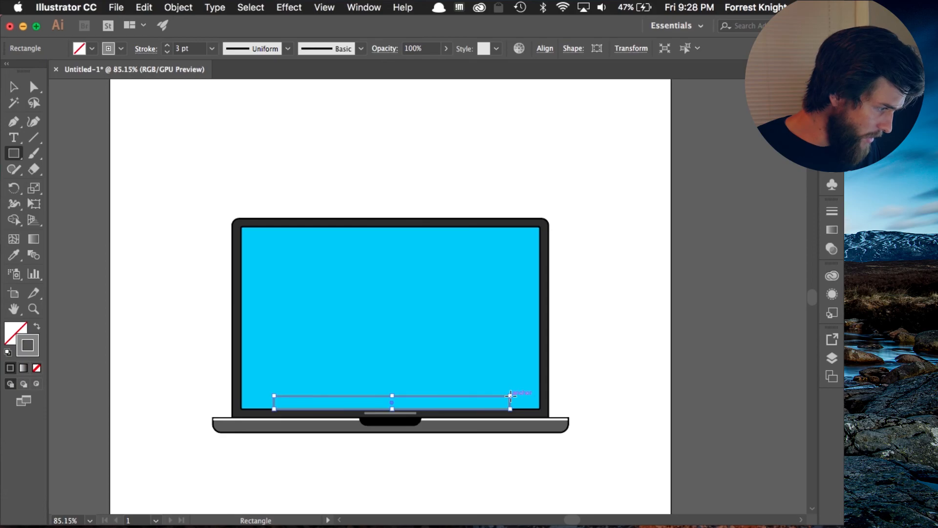
Round the rectangle's two upper corners to 6 px, leaving the lower corners square, and close the transform settings.
scroll(274, 390, "up", 10)
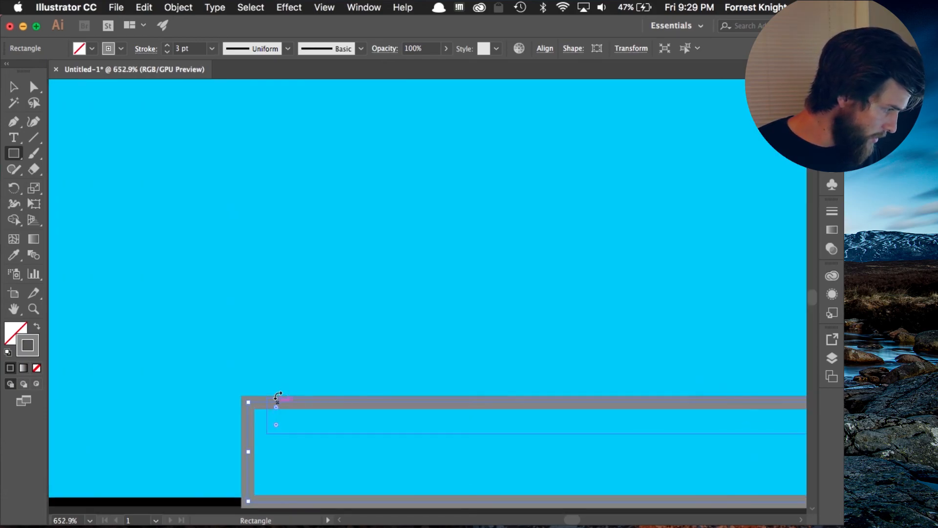
key("shift+F8")
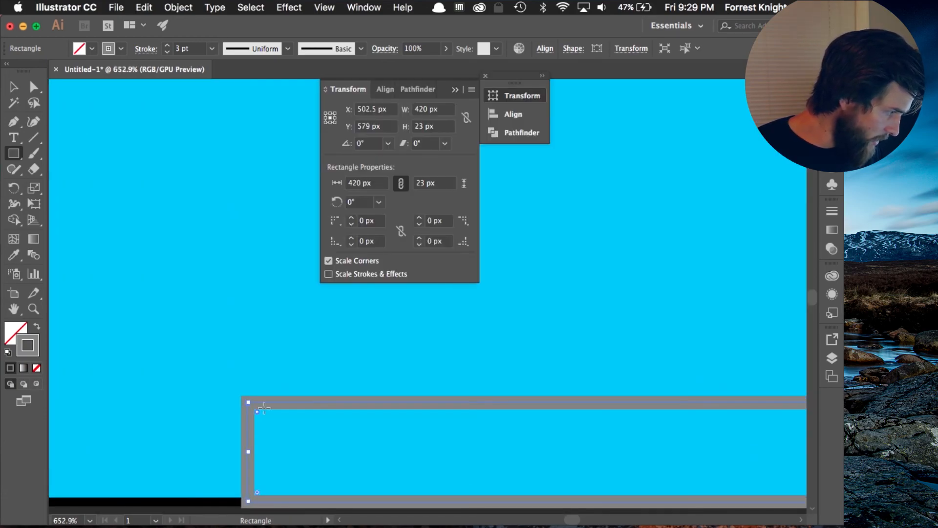
left_click(353, 218)
left_click(354, 219)
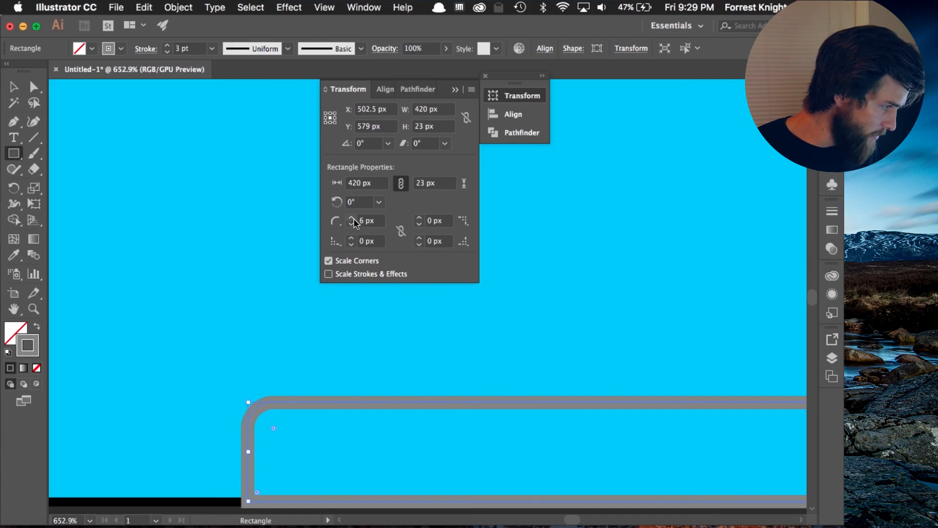
left_click(419, 217)
left_click(419, 218)
left_click(420, 218)
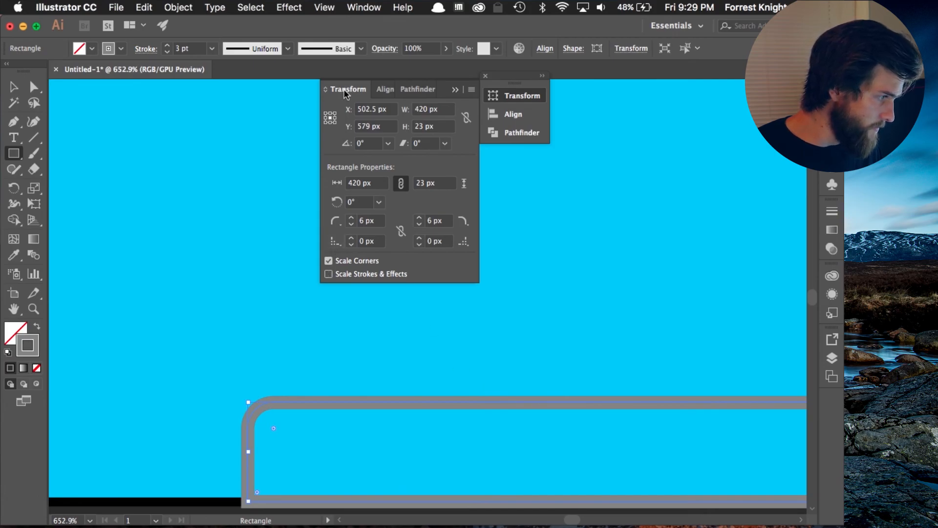
left_click(486, 77)
Fill the rectangle at the bottom of the display with gray A5A5A5.
scroll(582, 363, "down", 6)
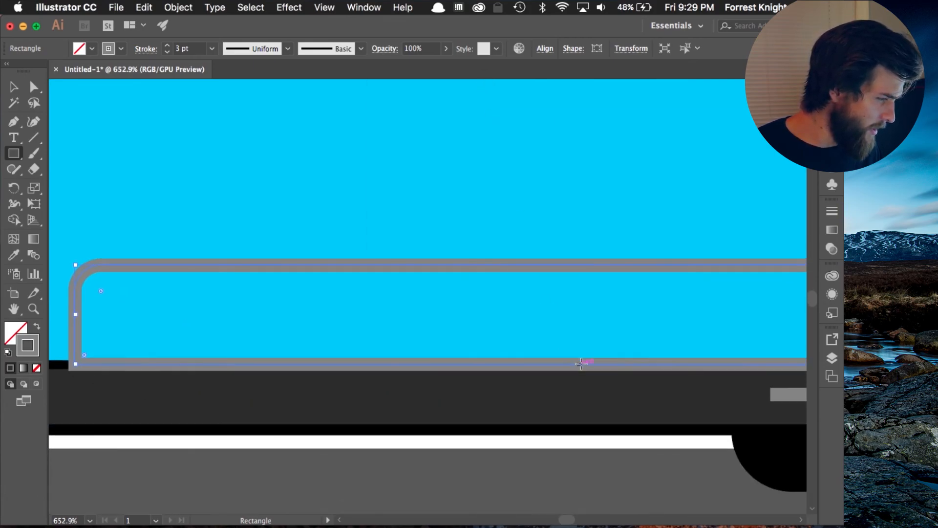
scroll(581, 358, "down", 4)
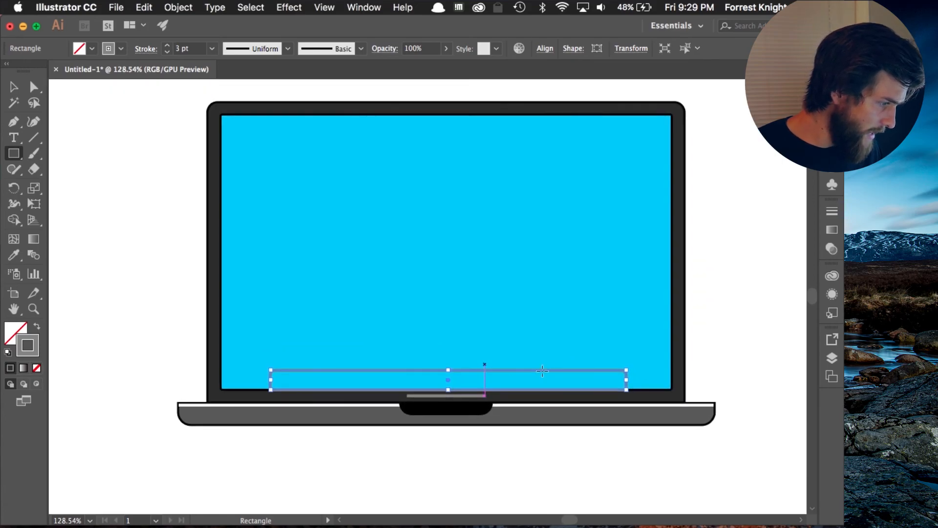
left_click(12, 87)
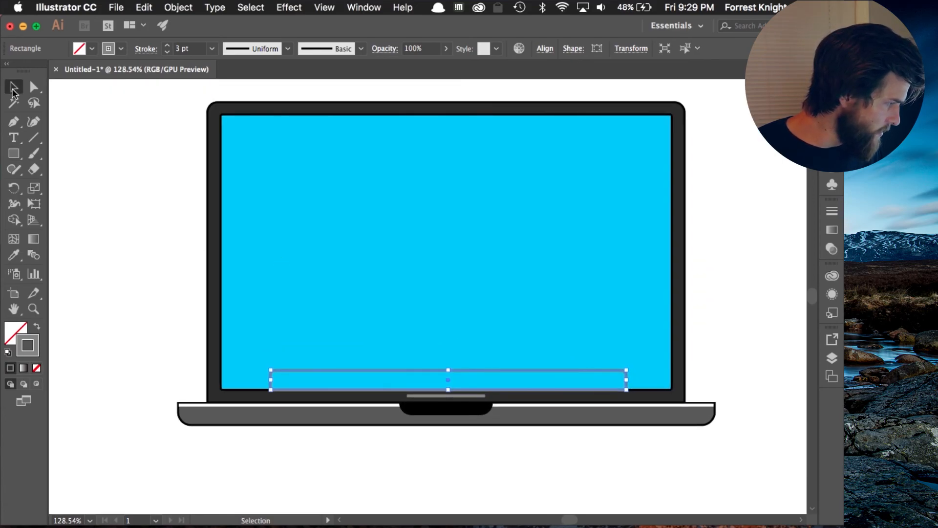
left_click(17, 332)
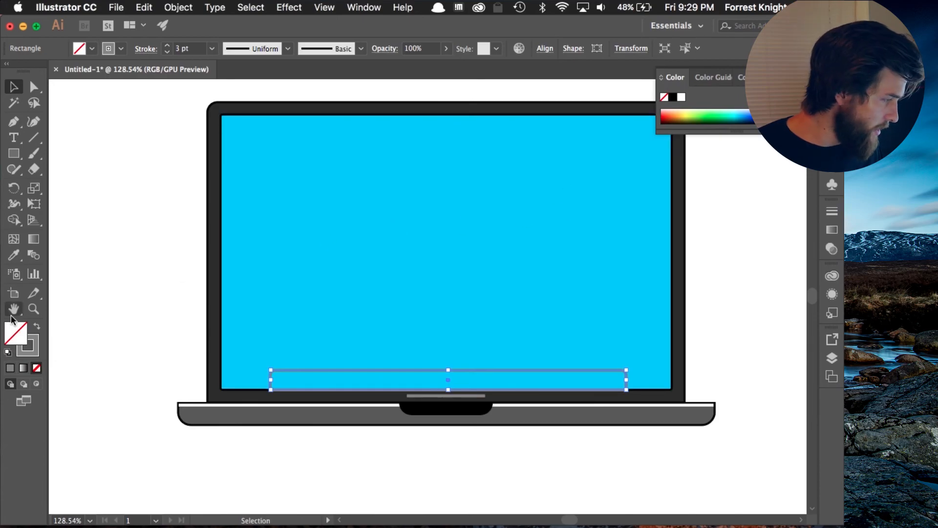
double_click(19, 334)
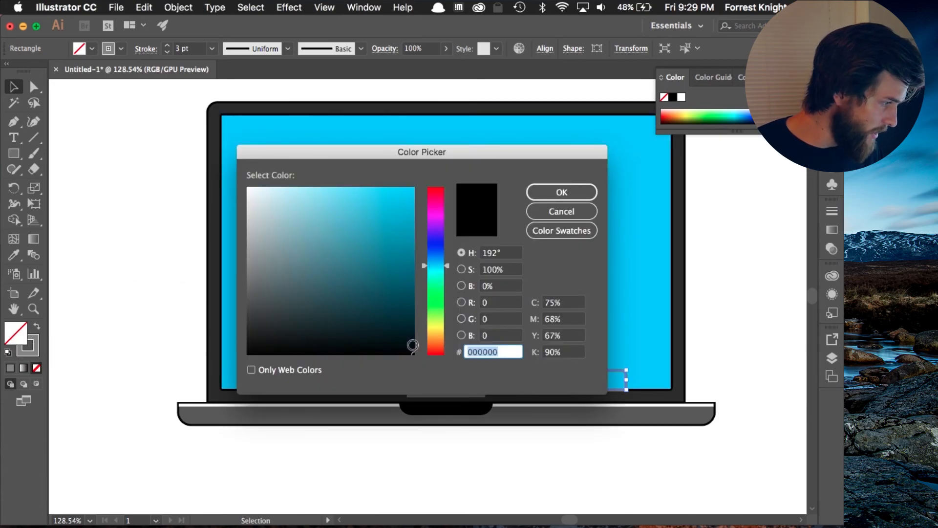
mouse_move(254, 228)
left_mouse_down()
mouse_move(223, 228)
mouse_move(213, 253)
mouse_move(246, 212)
left_mouse_up()
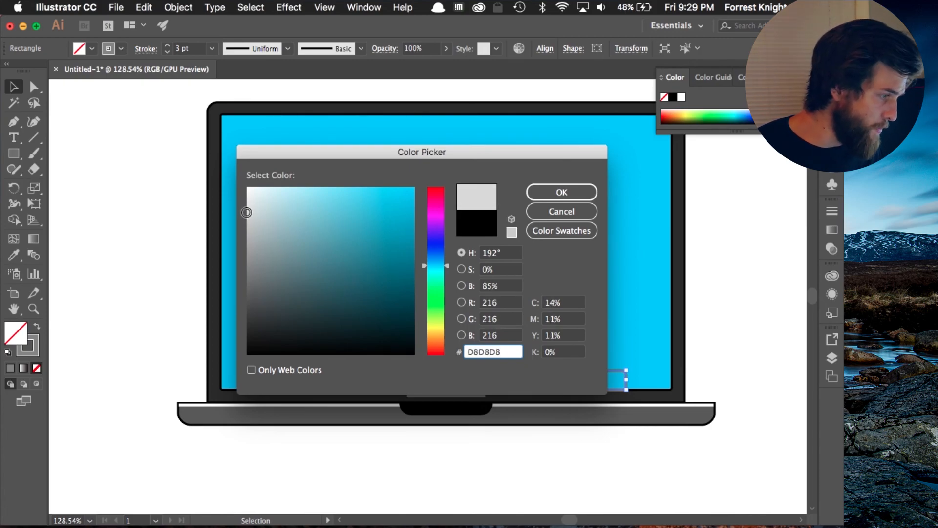
left_click_drag(246, 216, 248, 245)
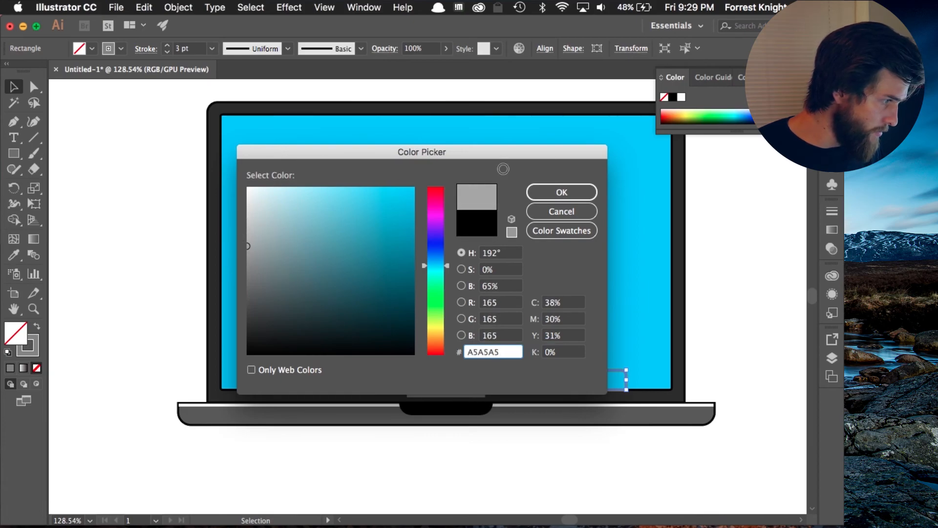
left_click(556, 195)
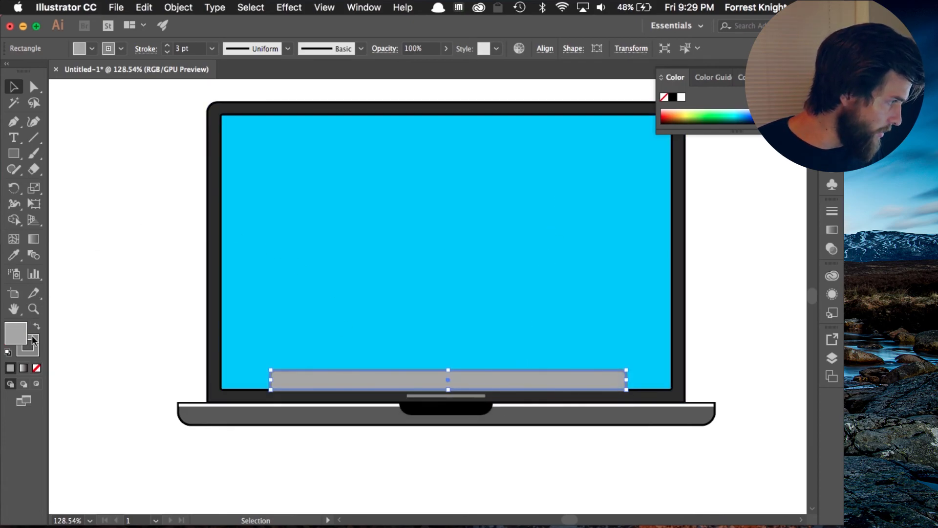
Set the gray bar's stroke weight to 0 pt and deselect it.
double_click(179, 48)
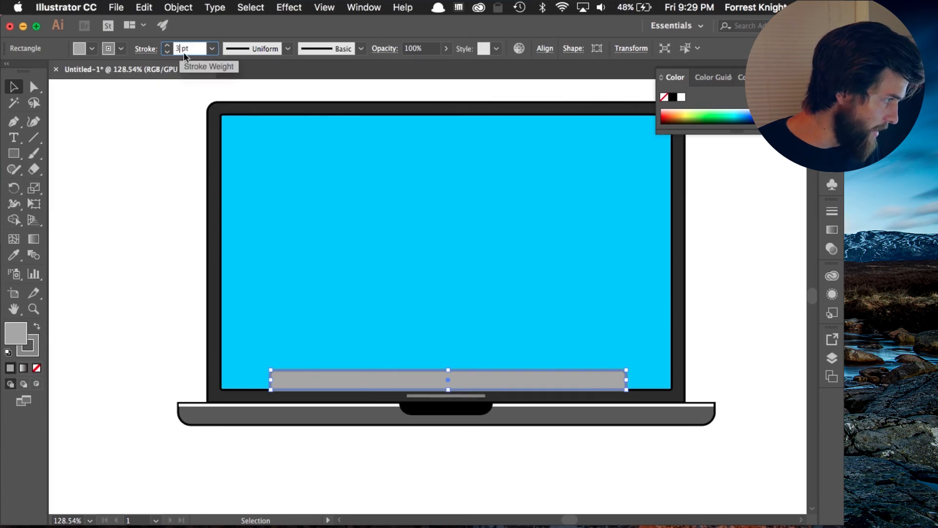
type("0")
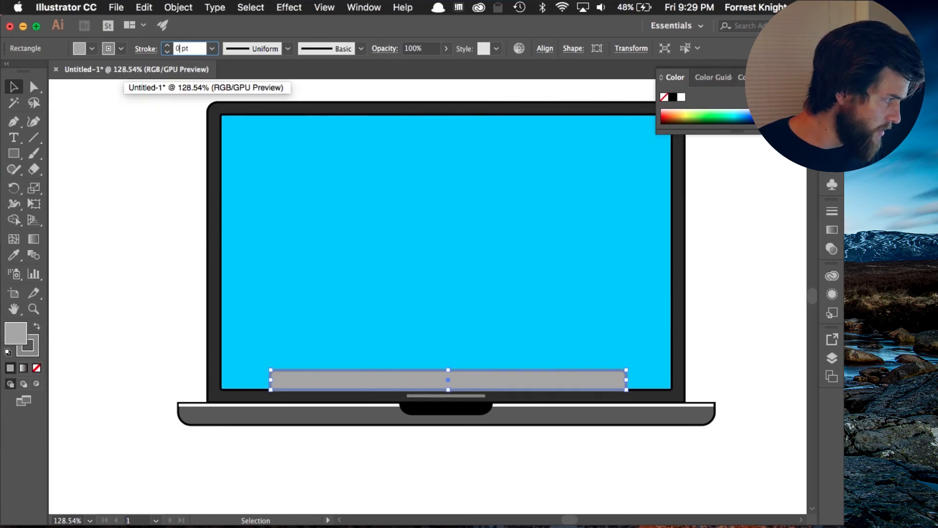
key("Return")
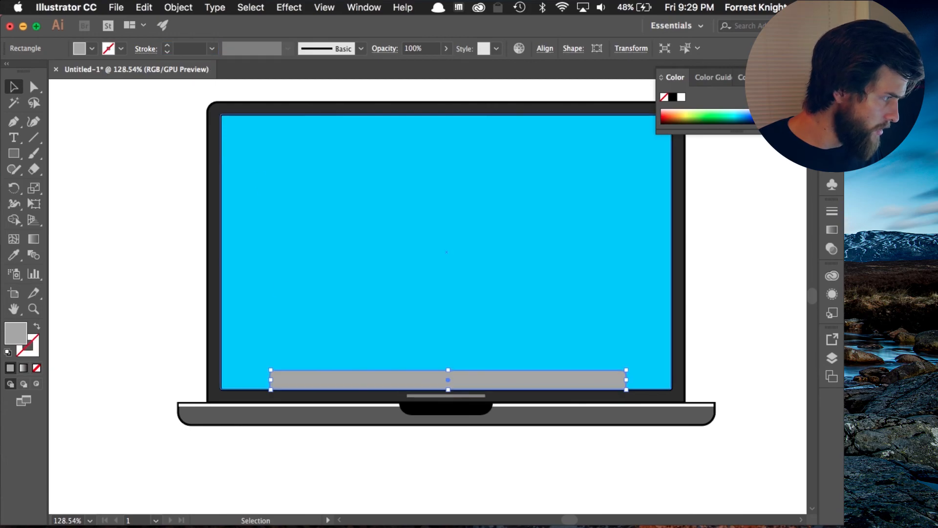
left_click(442, 484)
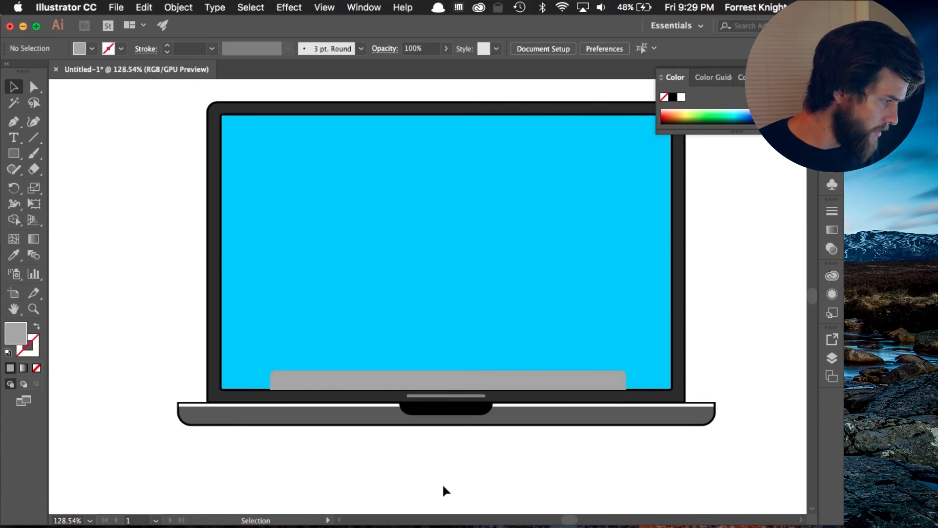
Lower the opacity of the gray bar at the bottom of the display to 70% and deselect it.
left_click(517, 386)
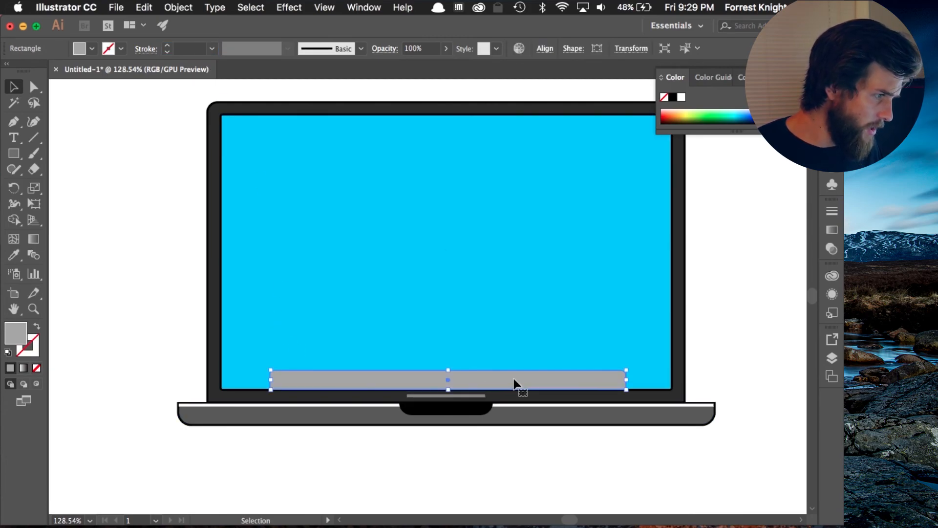
scroll(513, 384, "up", 5)
scroll(295, 419, "down", 5)
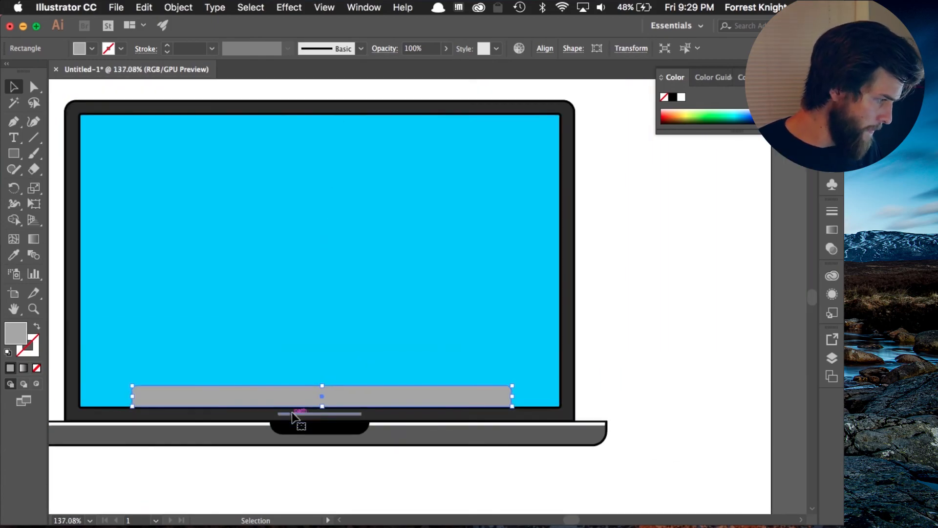
left_click(446, 48)
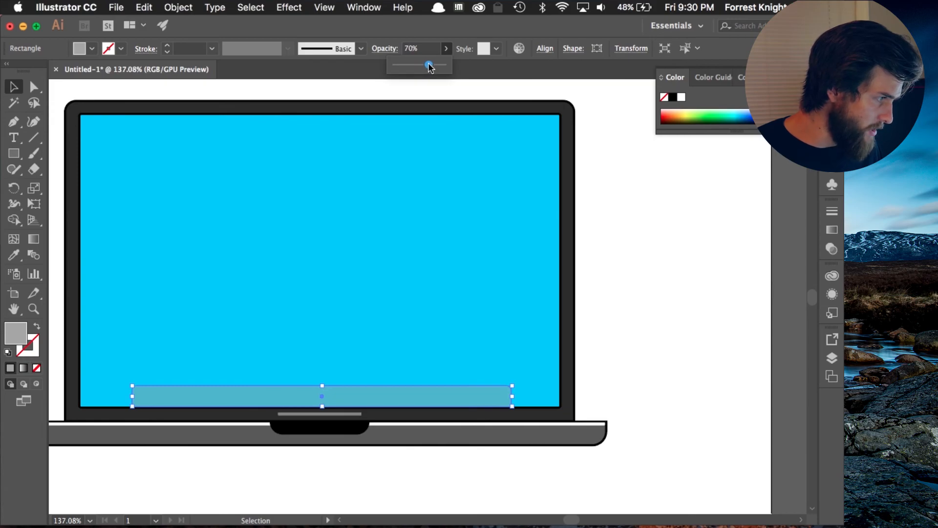
left_click(398, 494)
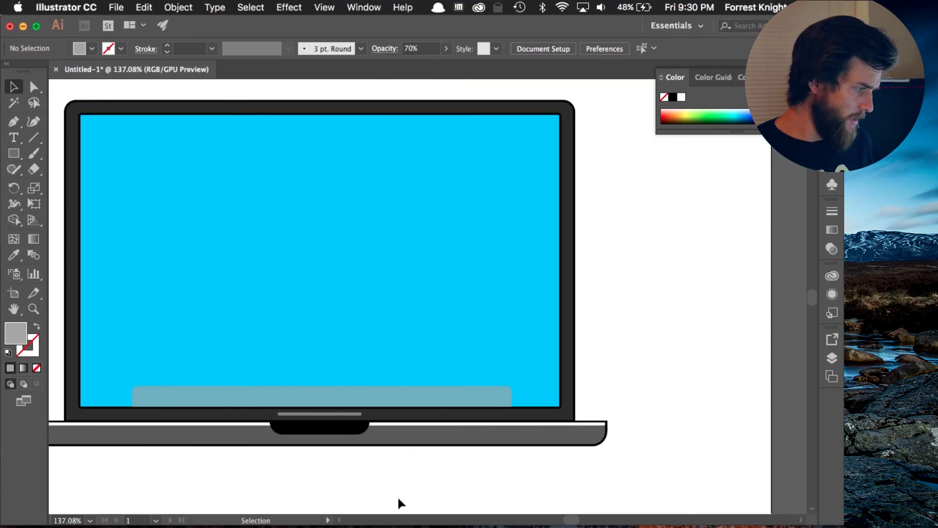
Fill the translucent bar at the display's bottom with white FFFFFF and deselect it.
left_click(397, 405)
double_click(16, 334)
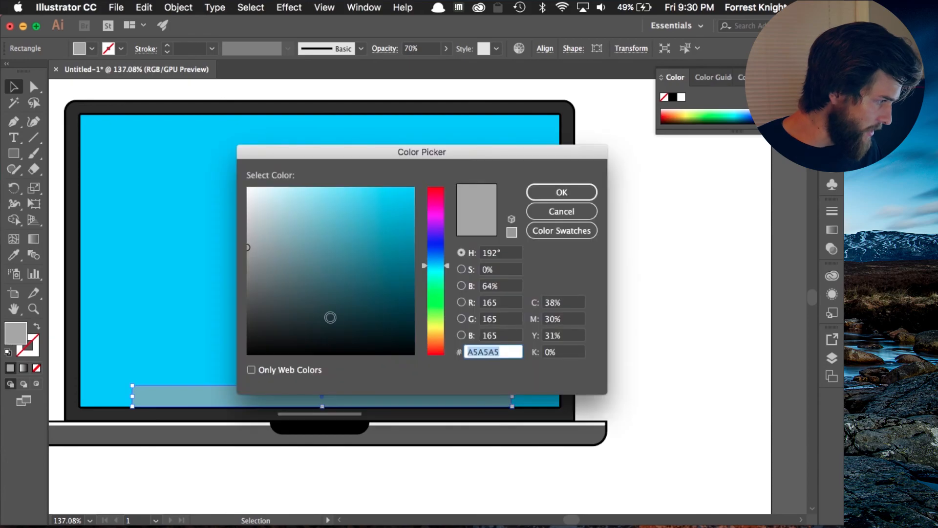
mouse_move(255, 225)
left_mouse_down()
mouse_move(239, 217)
mouse_move(231, 192)
mouse_move(228, 205)
mouse_move(221, 175)
left_mouse_up()
left_click(555, 192)
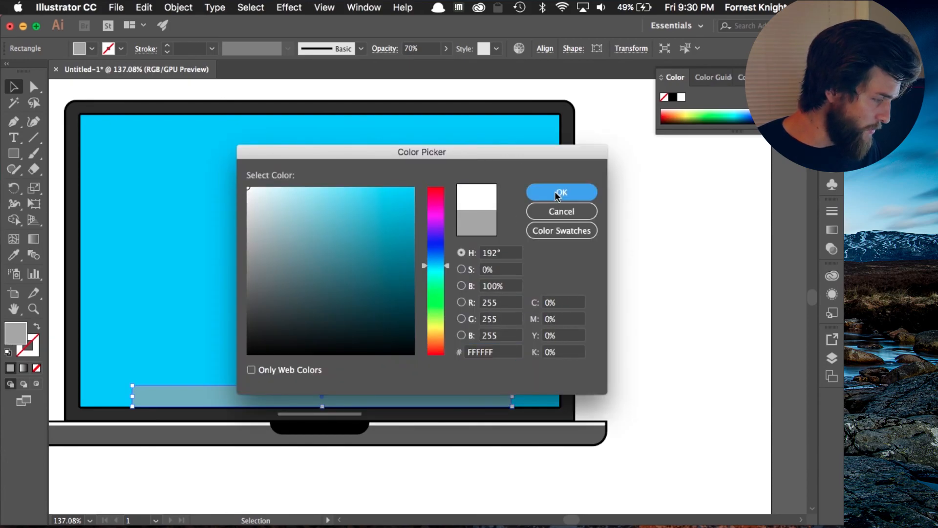
left_click(642, 369)
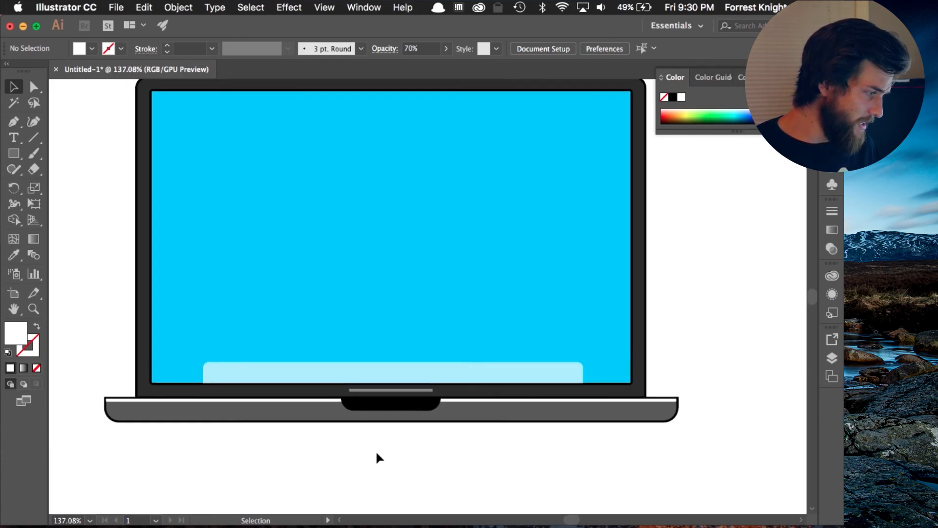
Nudge the translucent white bar up slightly from the display's bottom edge and inspect the resulting gap.
scroll(251, 383, "up", 5)
scroll(250, 383, "up", 4)
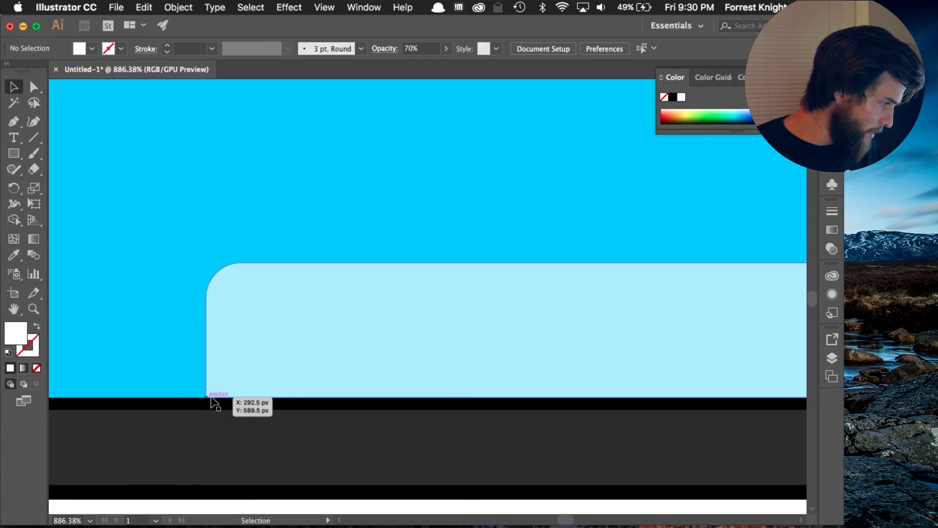
scroll(210, 402, "down", 7)
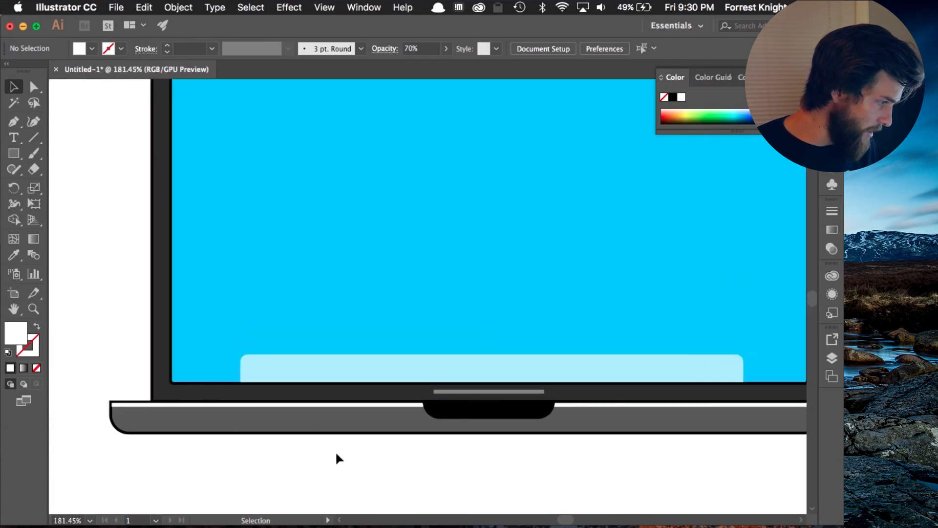
left_click(378, 371)
left_click(394, 462)
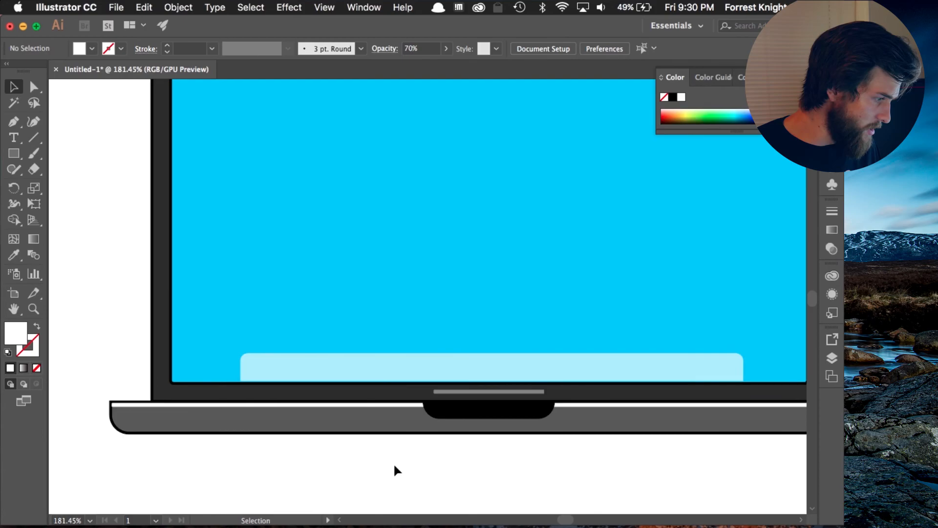
scroll(394, 462, "down", 5)
scroll(395, 465, "up", 3)
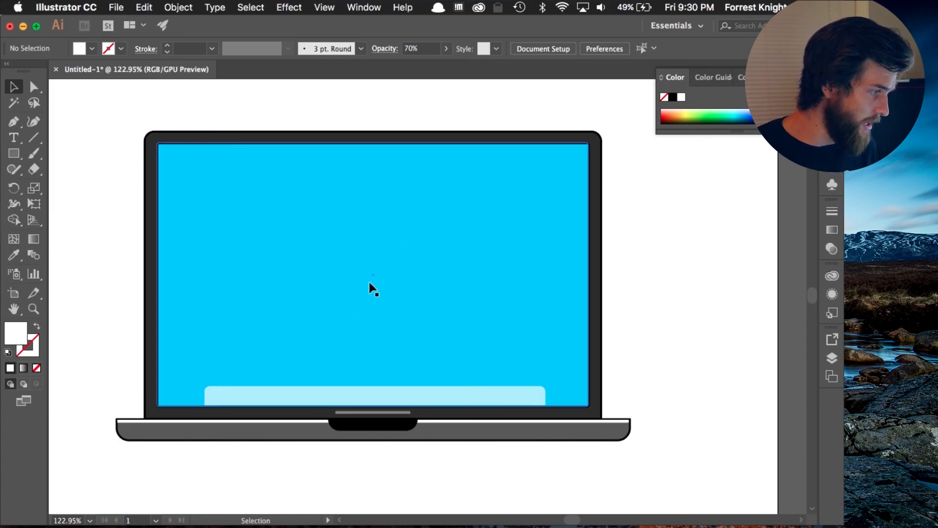
scroll(359, 414, "up", 11)
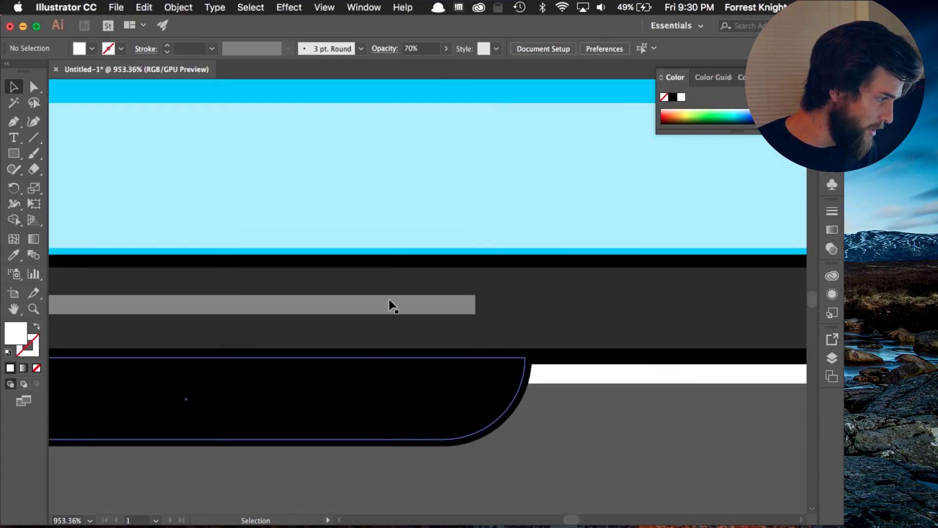
scroll(382, 228, "down", 10)
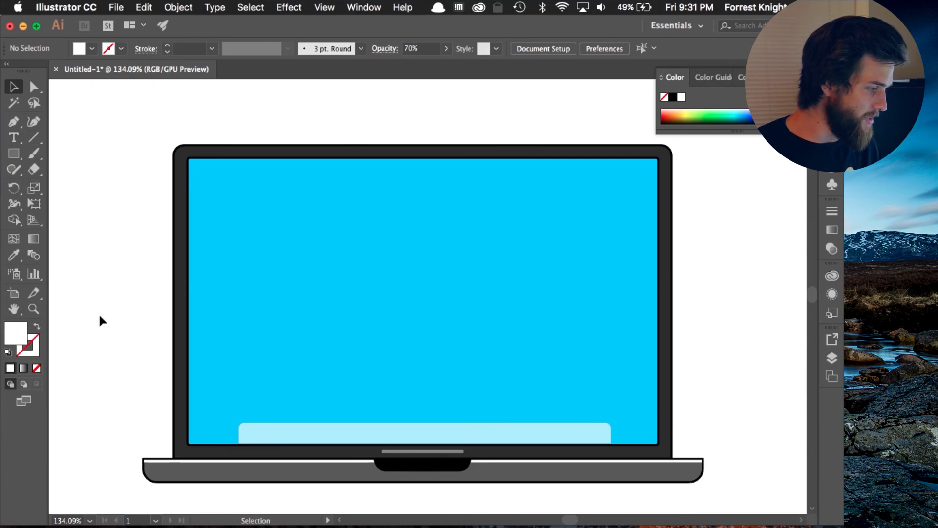
Duplicate the white line on the laptop's base, place it along the display's top edge and shorten it to roughly the display's width.
left_click(257, 461)
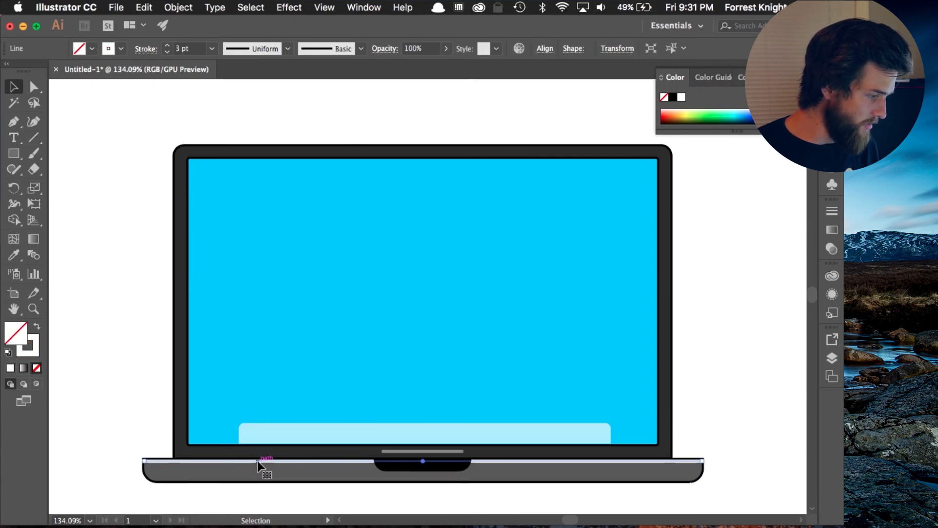
key("super+c")
key("super+v")
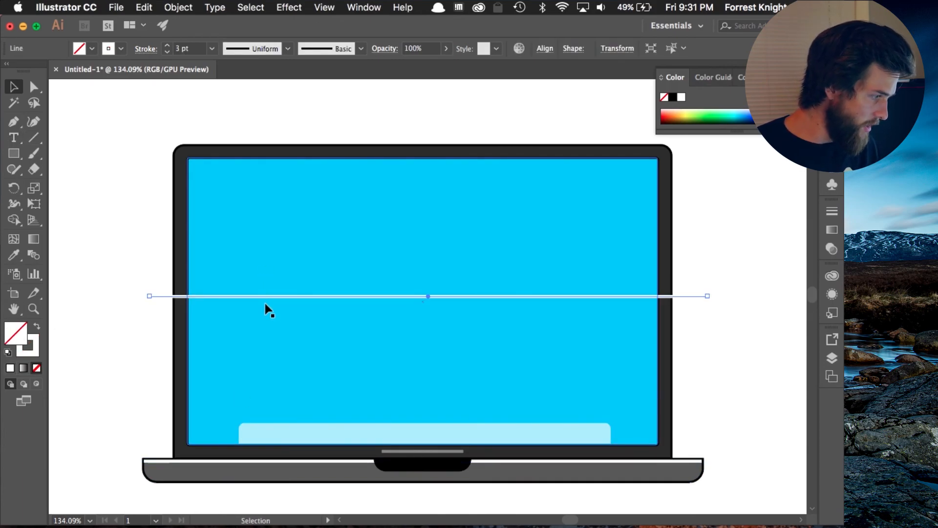
left_click_drag(264, 297, 304, 161)
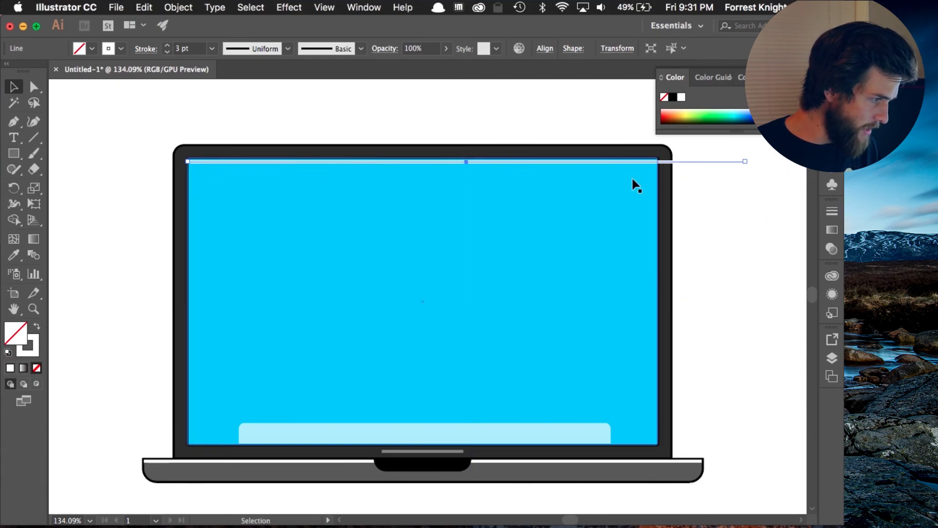
left_click_drag(744, 160, 657, 164)
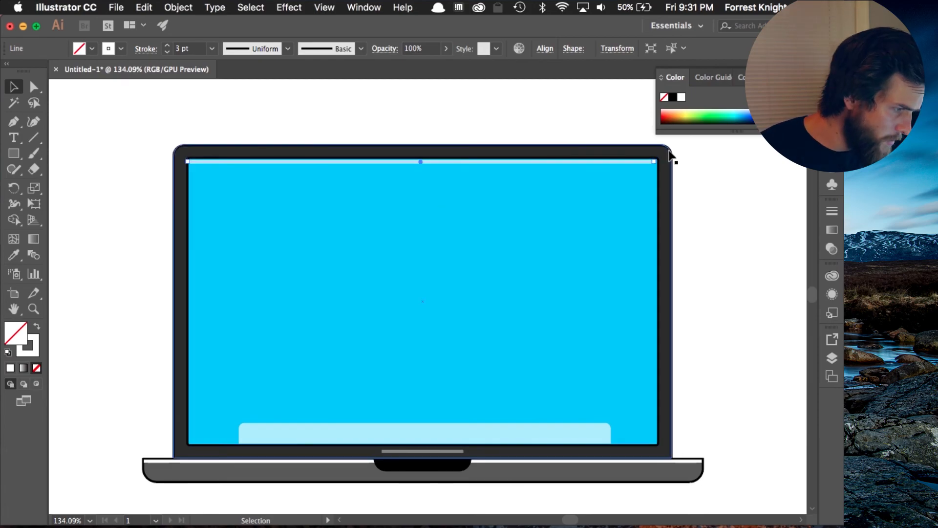
Fine-tune the duplicated white line so it sits flush under the frame's inner top edge and reaches both sides of the display.
scroll(657, 163, "up", 10)
left_click_drag(660, 224, 718, 228)
key("Up")
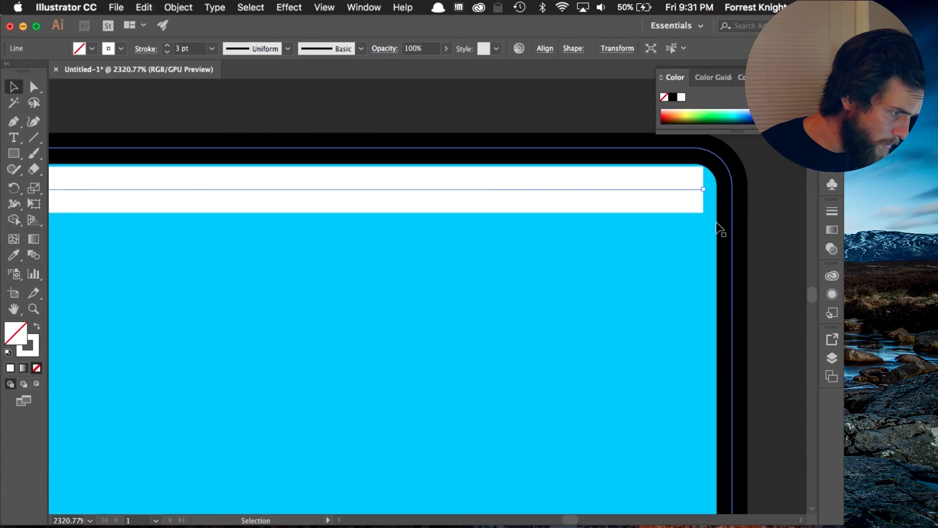
key("super+0")
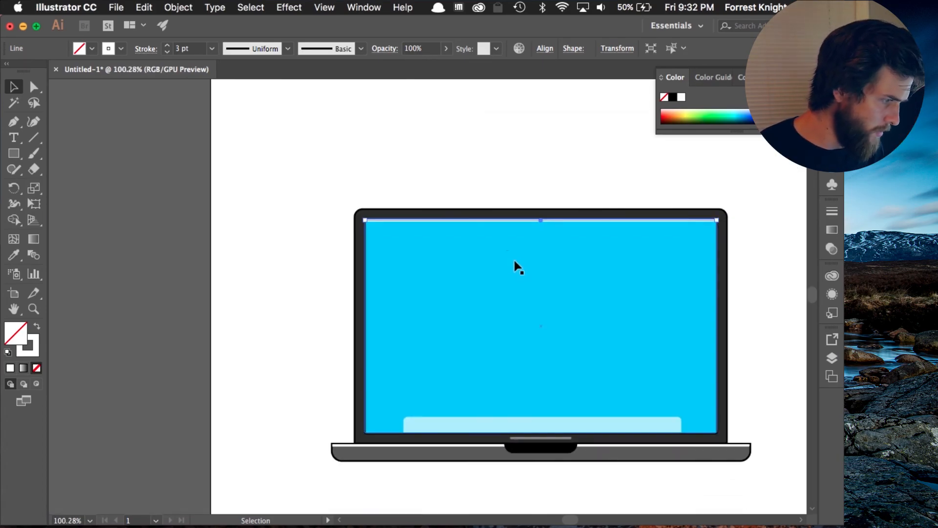
key("super+shift+a")
scroll(376, 230, "up", 5)
scroll(474, 245, "left", 8)
key("super+z")
key("super+z")
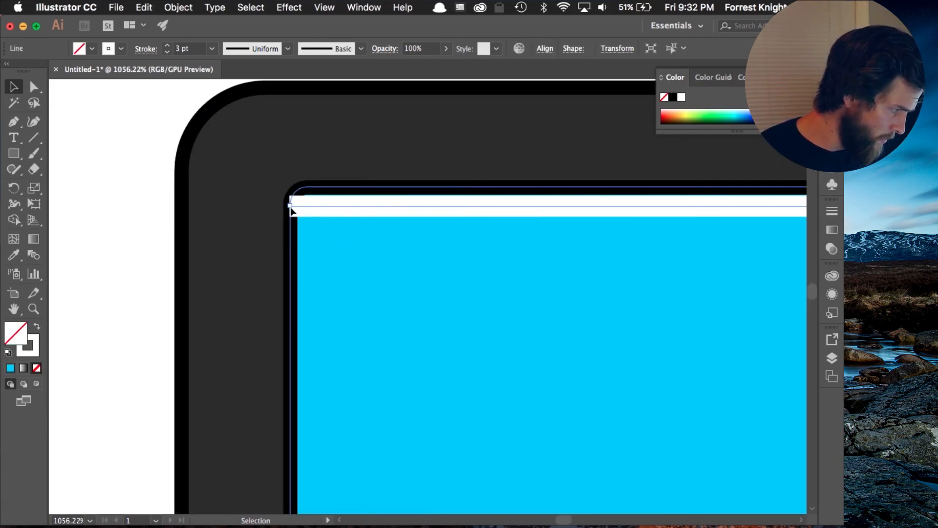
Set the stroke weight of the white line at the display's top to 5 pt and deselect it.
scroll(337, 119, "down", 5)
scroll(580, 185, "down", 5)
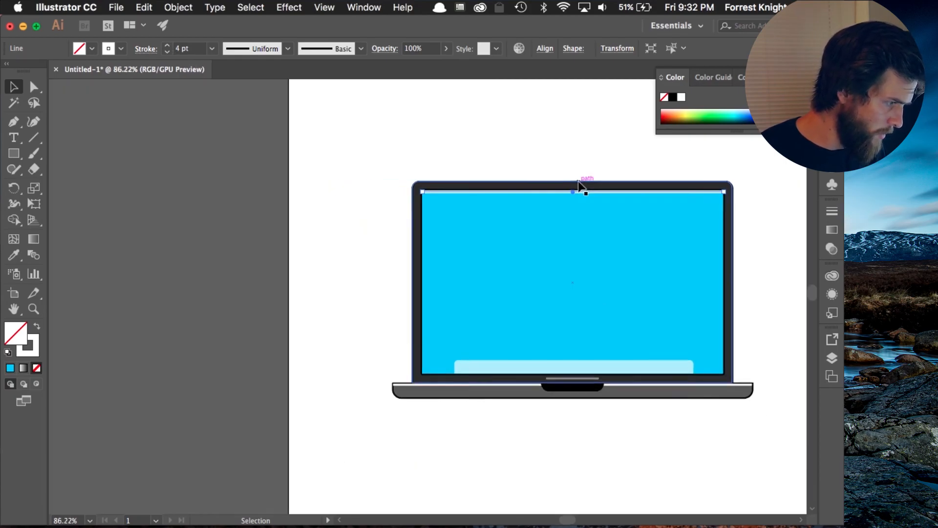
scroll(582, 187, "right", 3)
left_click(709, 266)
scroll(708, 266, "right", 2)
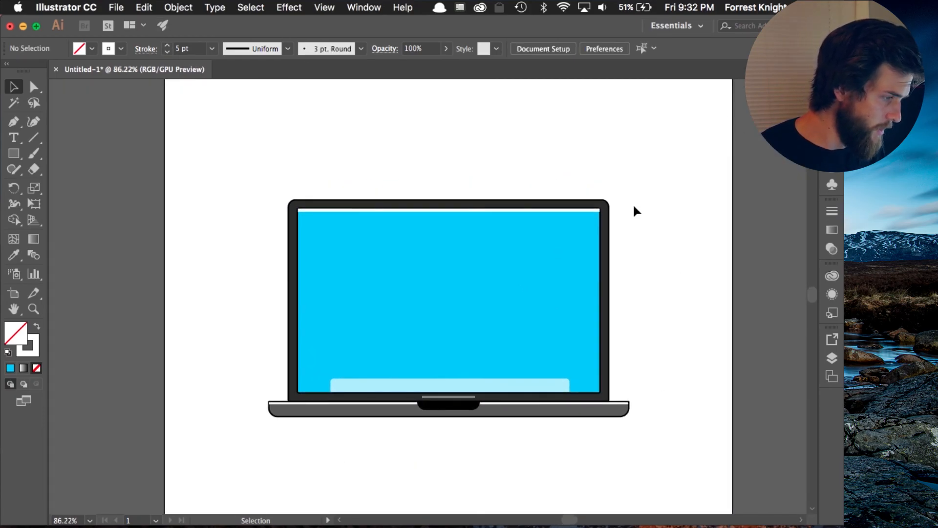
scroll(500, 289, "up", 3)
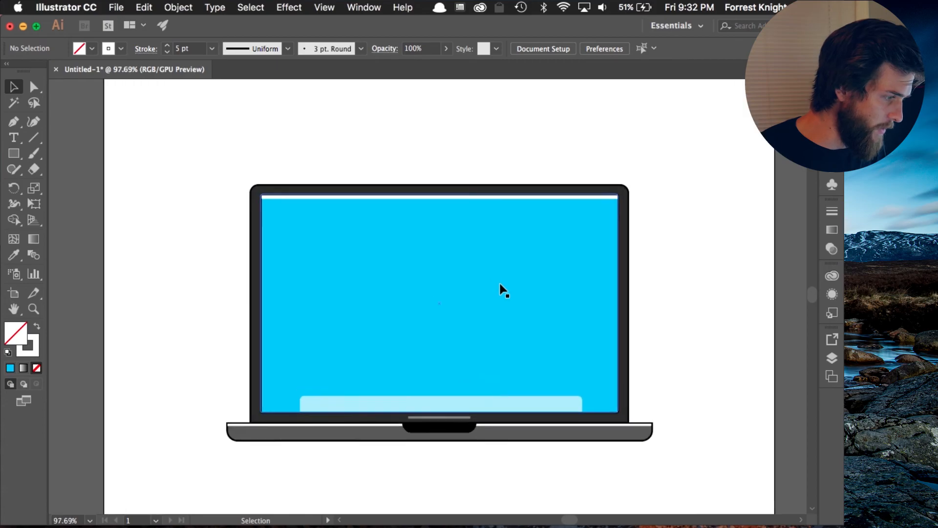
Change the display rectangle's fill from cyan to dark teal 035568 and deselect it.
left_click(448, 283)
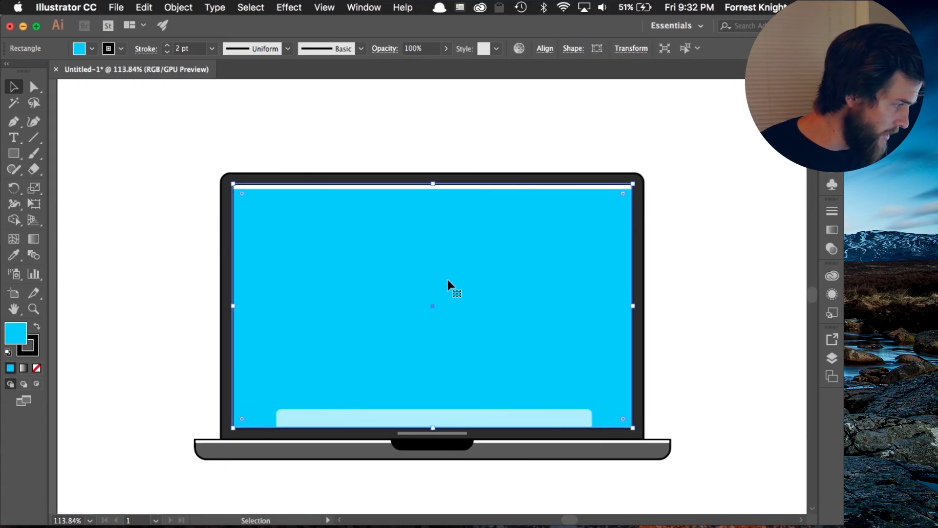
double_click(16, 332)
left_click_drag(402, 240, 410, 286)
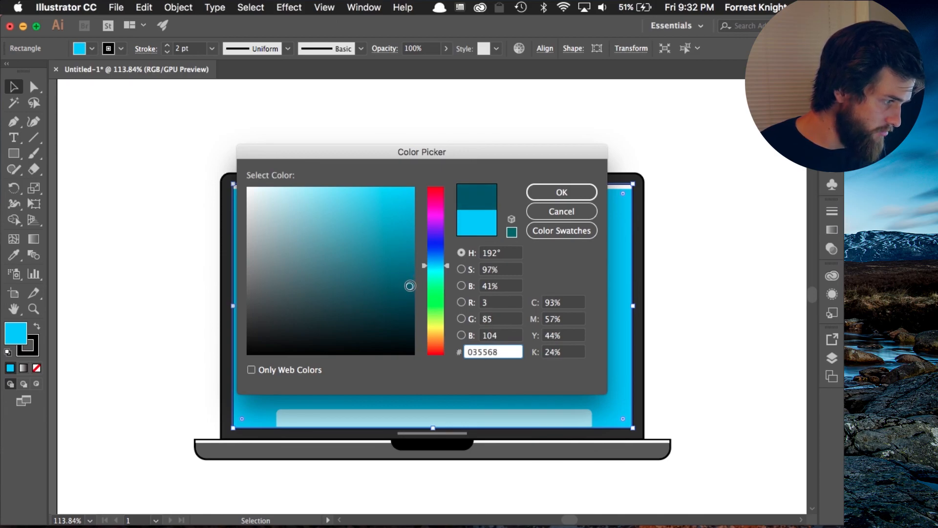
left_click(566, 190)
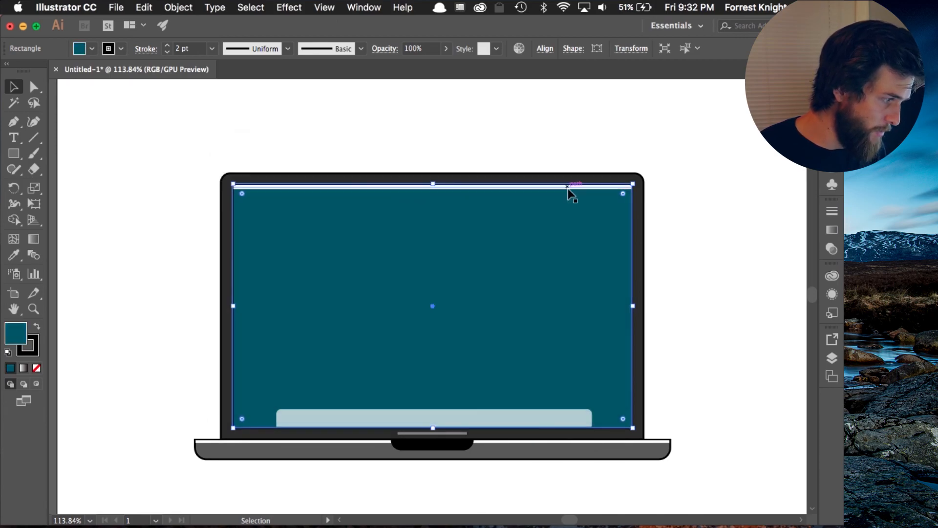
left_click(746, 261)
scroll(747, 258, "down", 3)
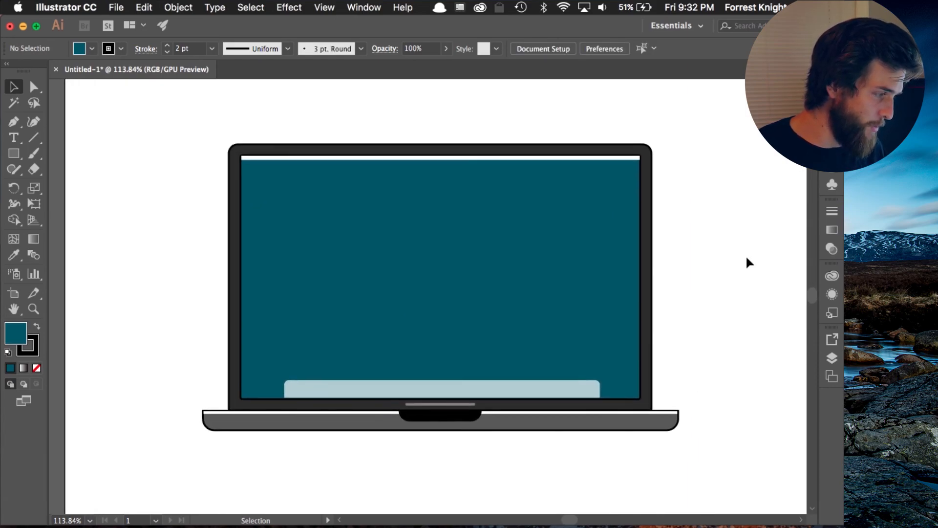
scroll(747, 258, "down", 2)
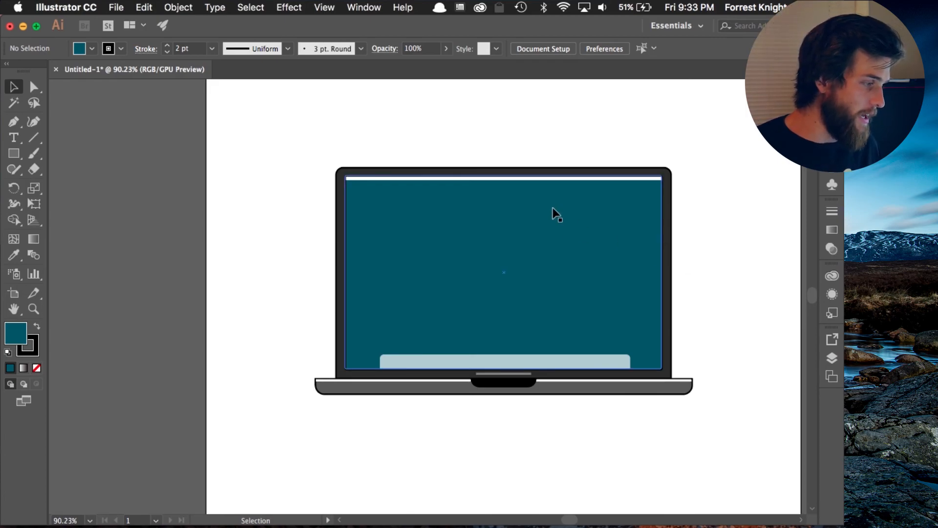
key("super+equal")
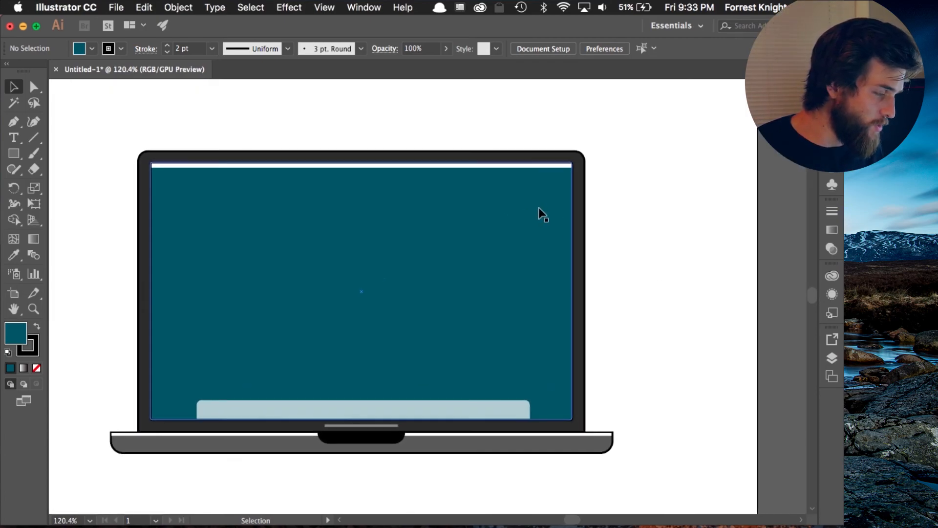
key("super+0")
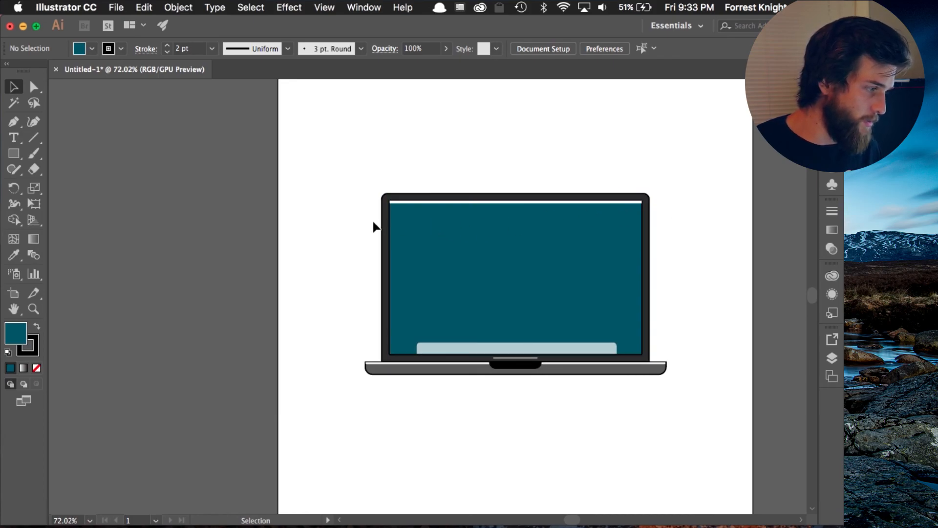
Examine how the white menu bar line meets the frame at the display's upper corners and along the top edge.
scroll(629, 208, "up", 2)
scroll(629, 207, "up", 3)
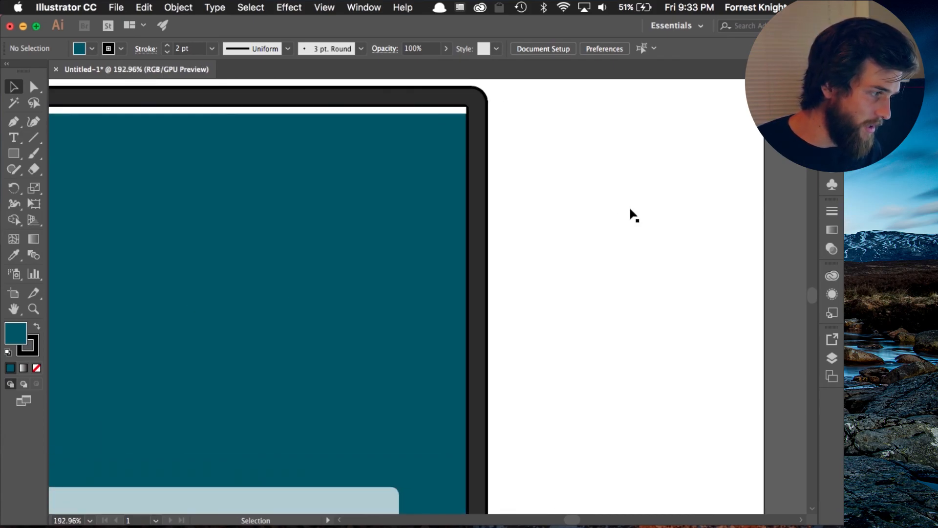
scroll(461, 93, "up", 3)
scroll(399, 210, "up", 6)
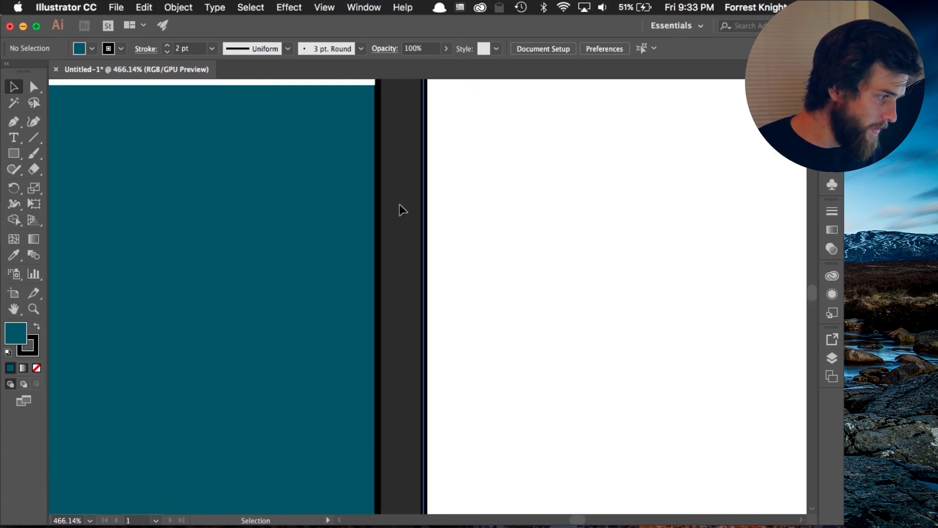
scroll(532, 296, "right", 2)
scroll(532, 293, "left", 3)
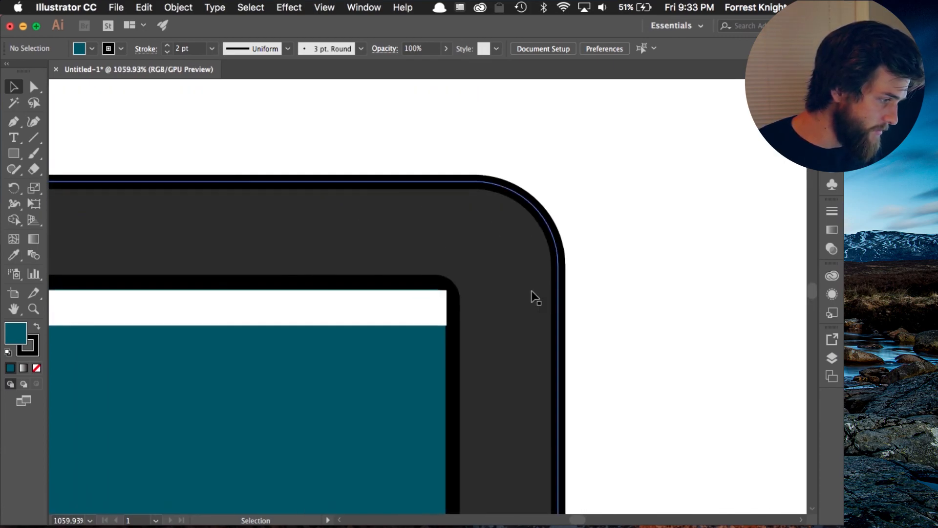
left_click(414, 308)
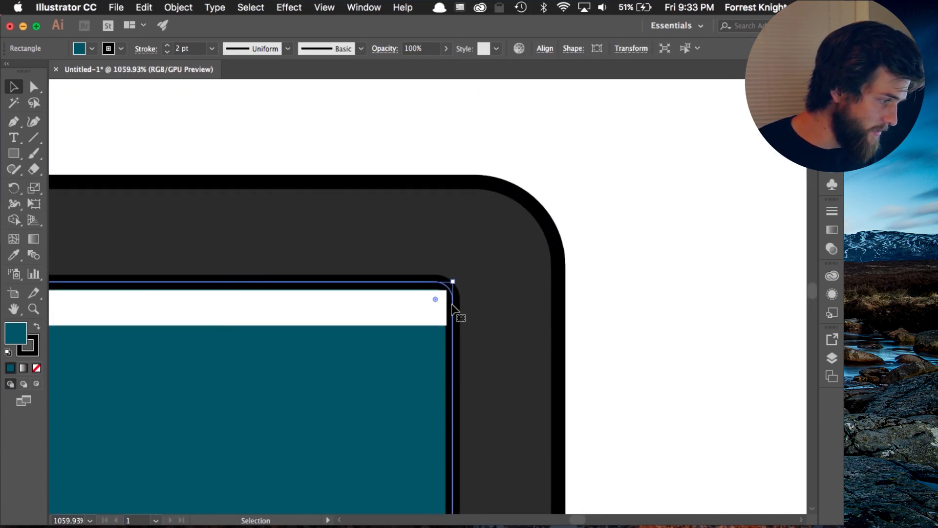
left_click(377, 312)
scroll(448, 309, "down", 5)
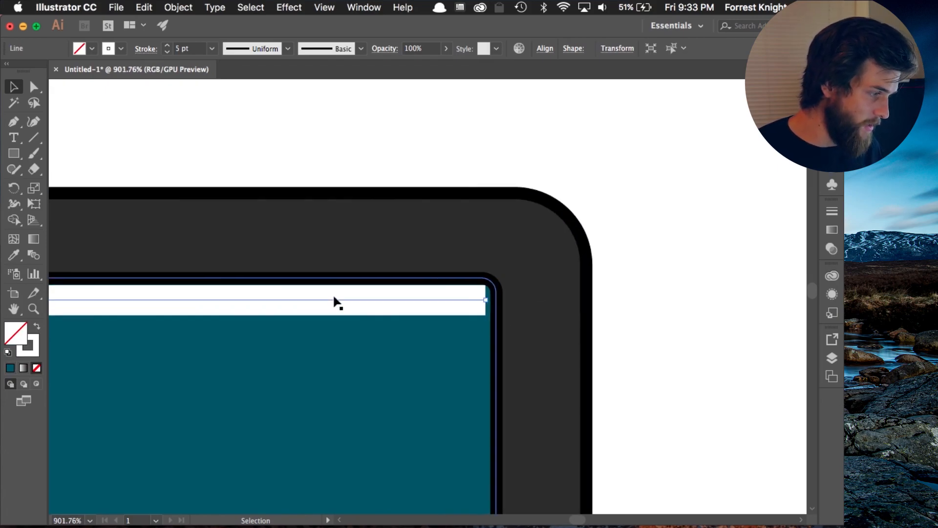
scroll(215, 278, "up", 6)
scroll(562, 311, "right", 4)
scroll(561, 311, "down", 1)
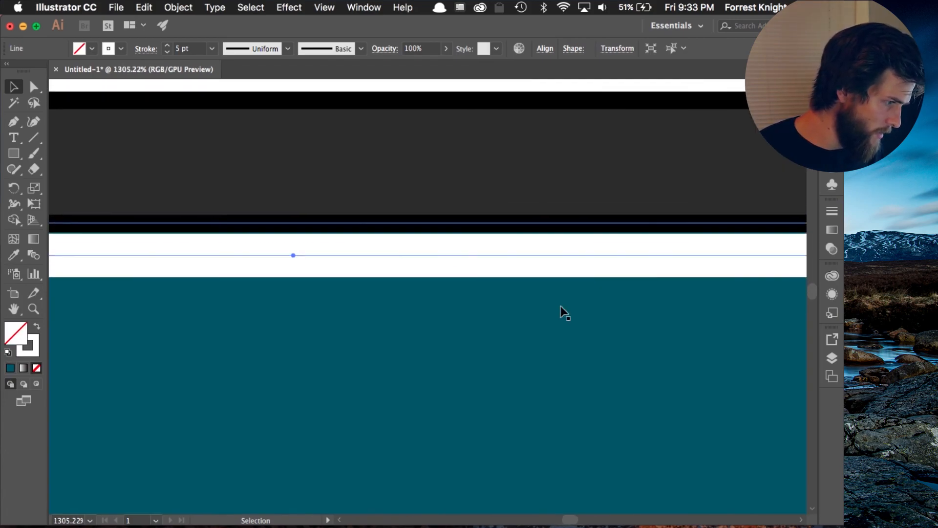
scroll(561, 310, "right", 10)
scroll(487, 205, "left", 5)
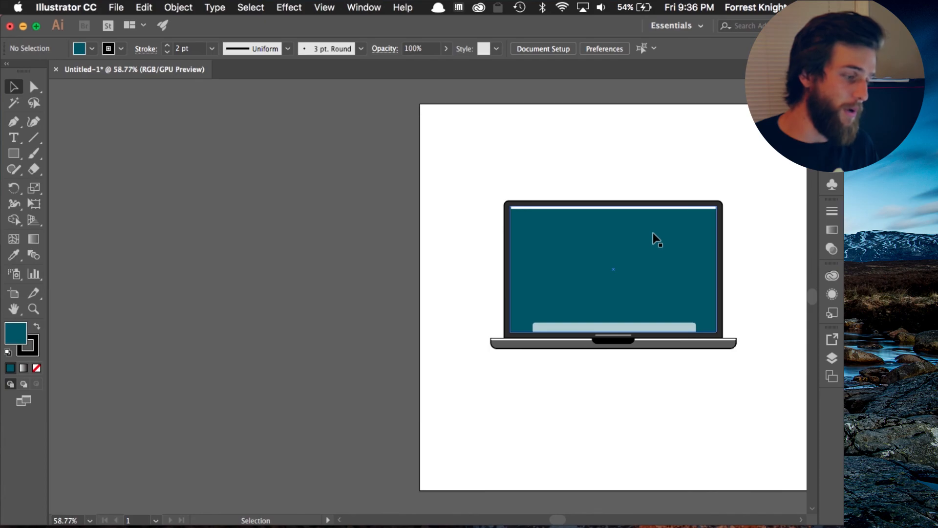
scroll(638, 270, "down", 1)
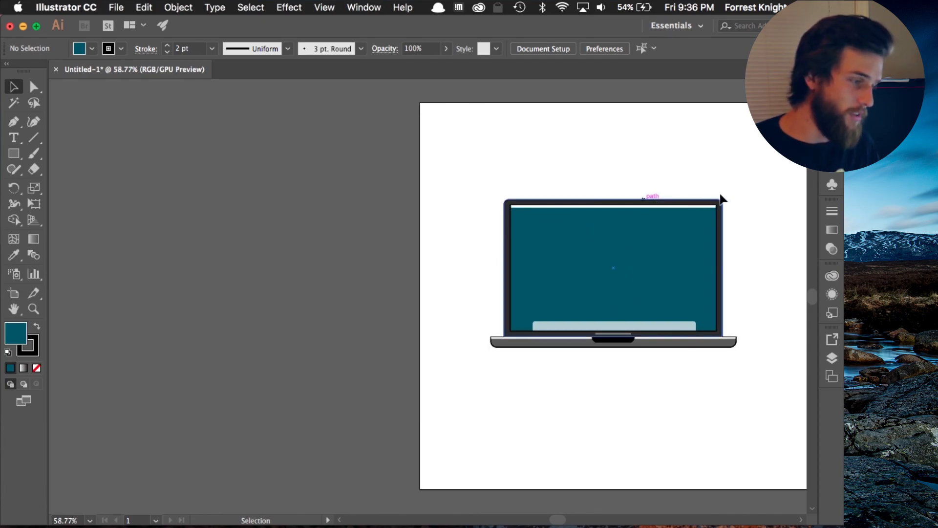
scroll(698, 207, "up", 5)
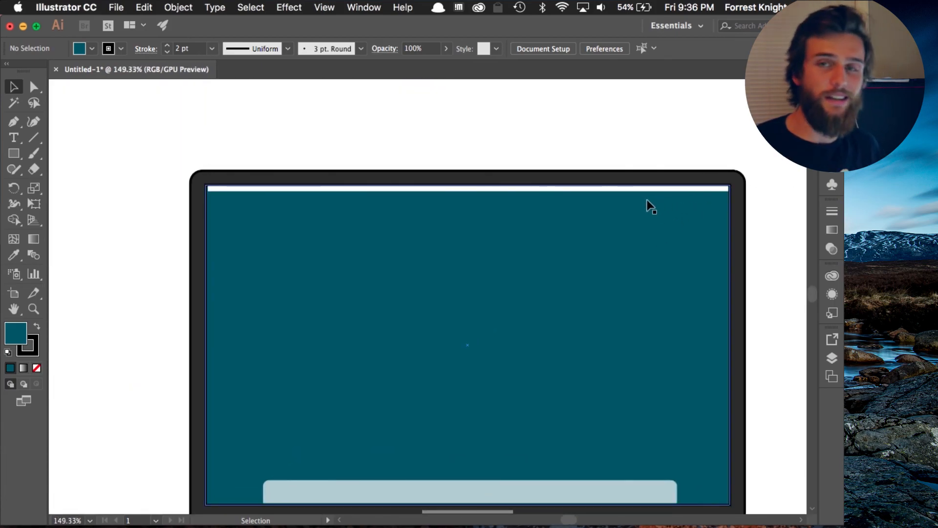
scroll(362, 254, "down", 1)
scroll(362, 254, "down", 2)
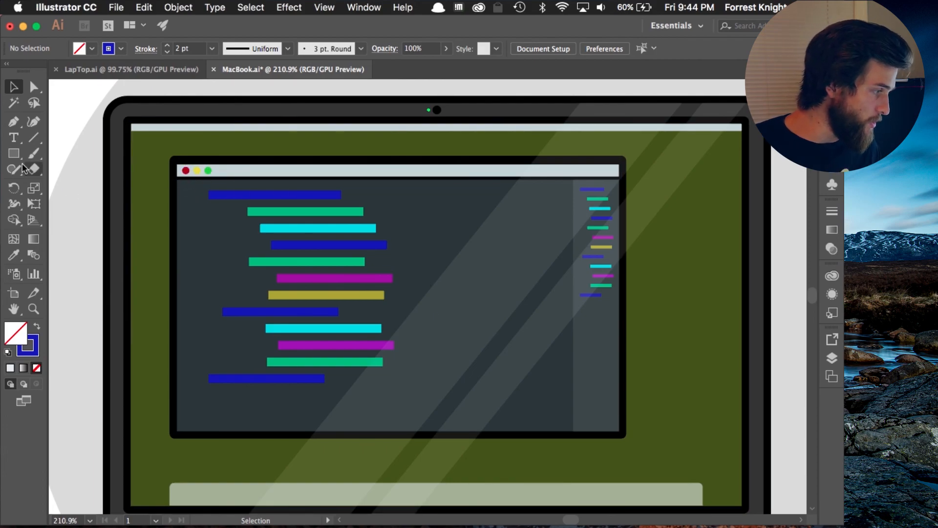
Draw a circle with the Ellipse tool over the code window's upper corner in the MacBook drawing and delete it.
left_click_drag(14, 153, 72, 187)
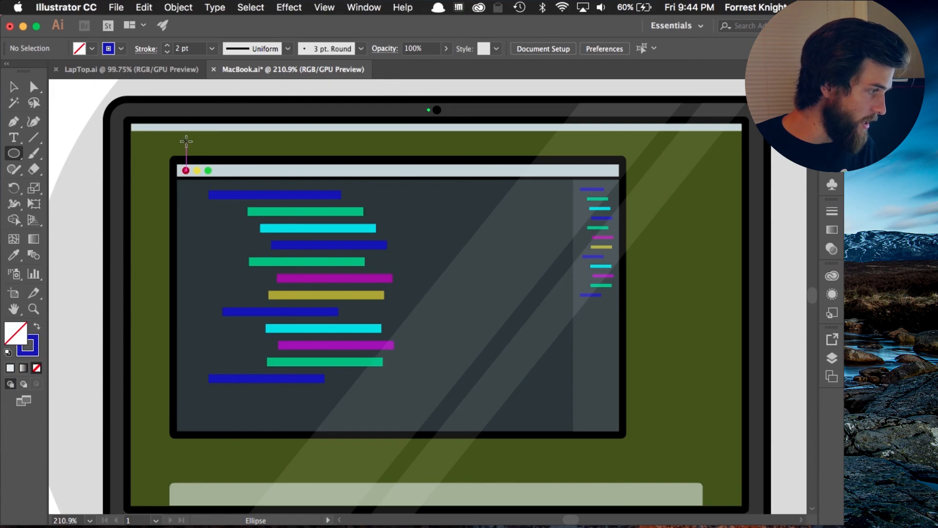
left_click_drag(164, 138, 218, 306)
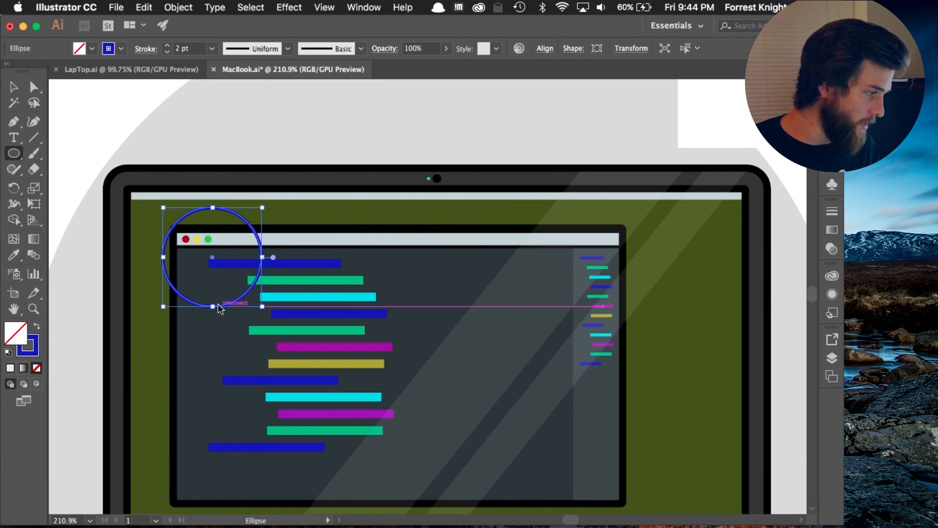
key("Delete")
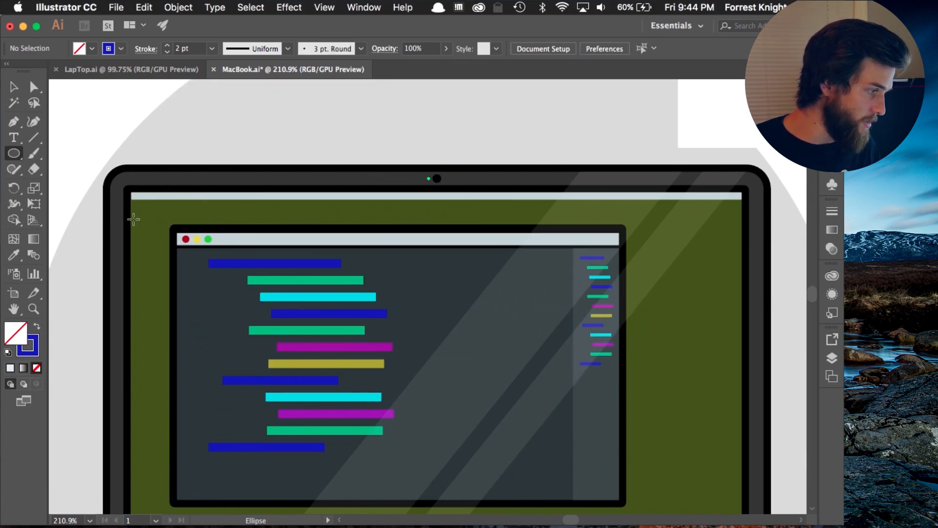
scroll(180, 236, "up", 4)
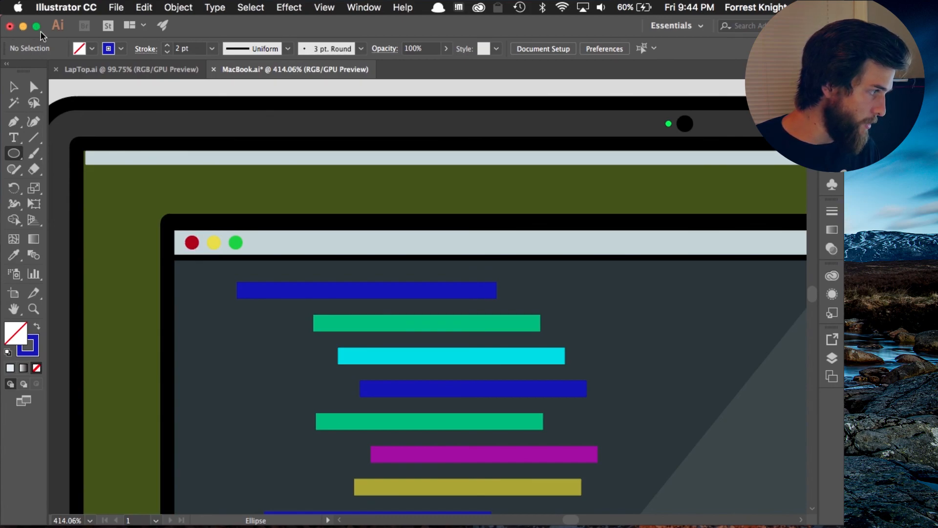
scroll(542, 473, "down", 4)
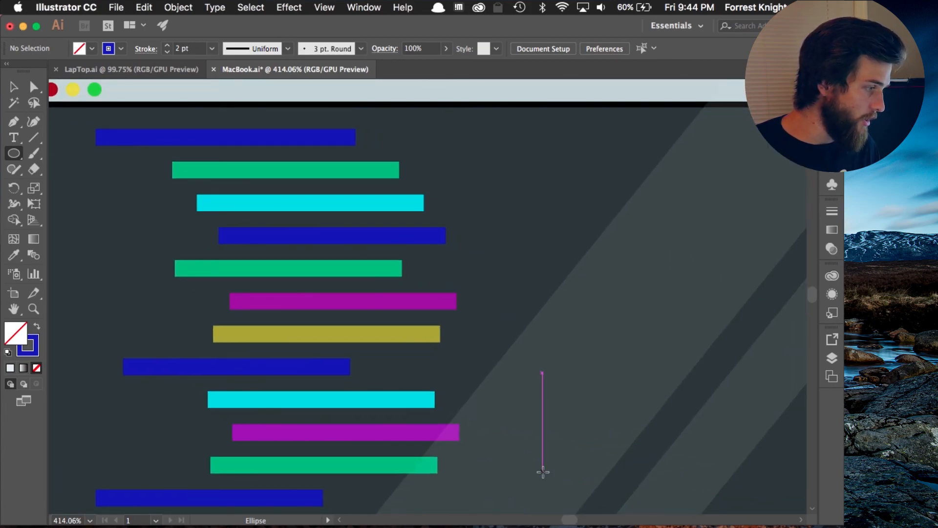
scroll(543, 472, "down", 1)
scroll(345, 375, "left", 3)
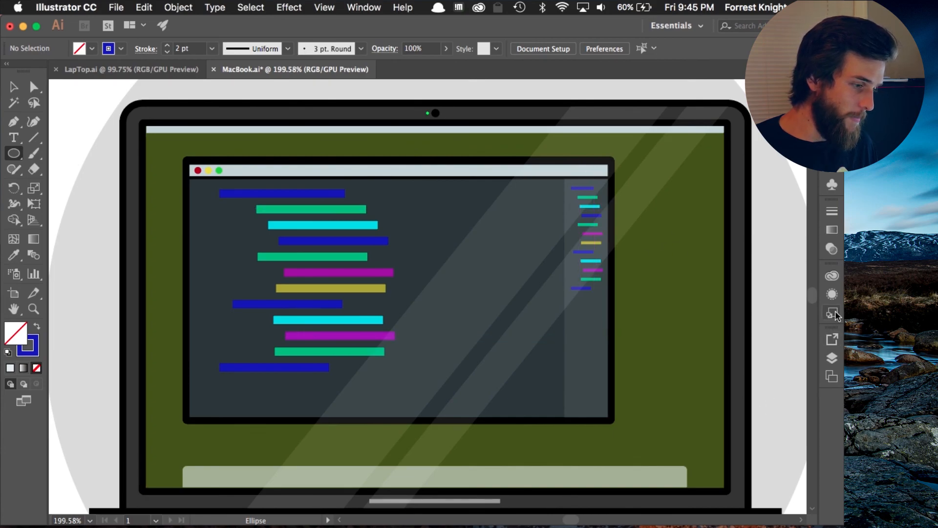
Find the large code lines in the layer list and select the lowest dark blue one in the code window.
left_click(832, 358)
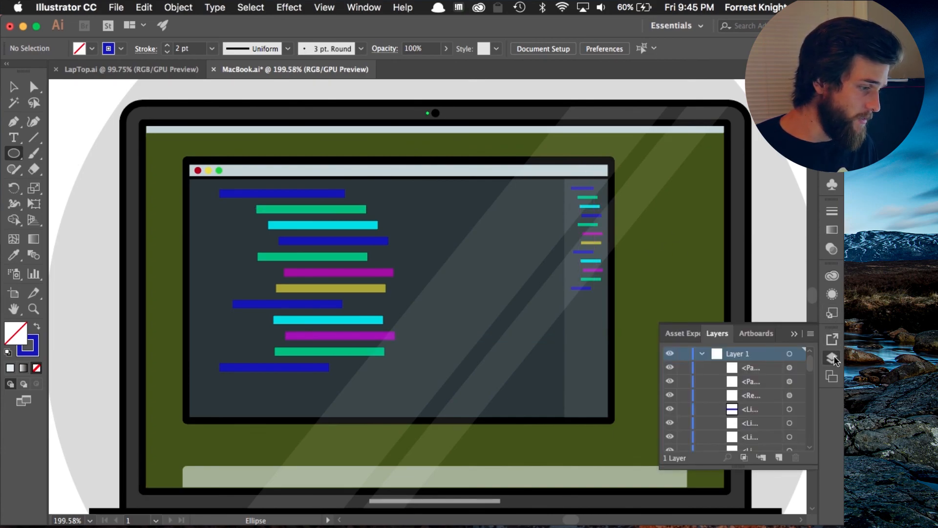
left_click(14, 89)
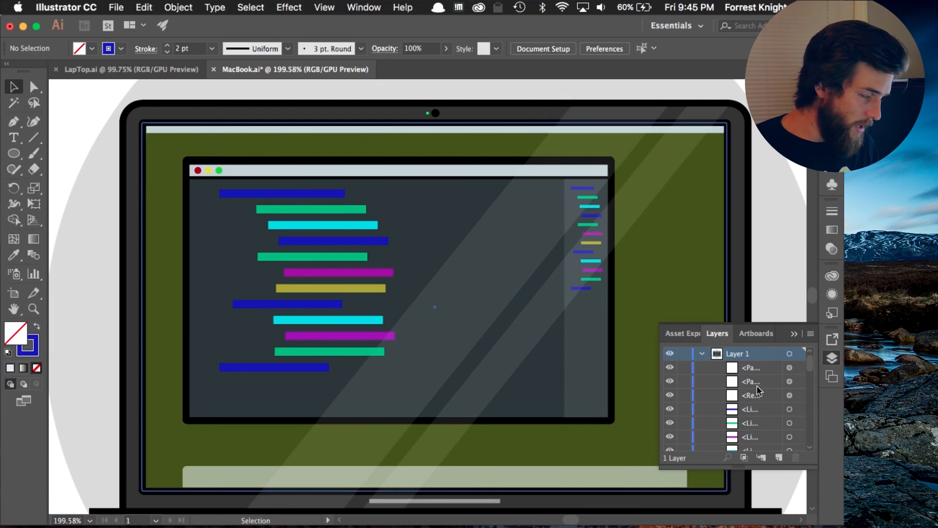
scroll(758, 391, "down", 3)
left_click(789, 395)
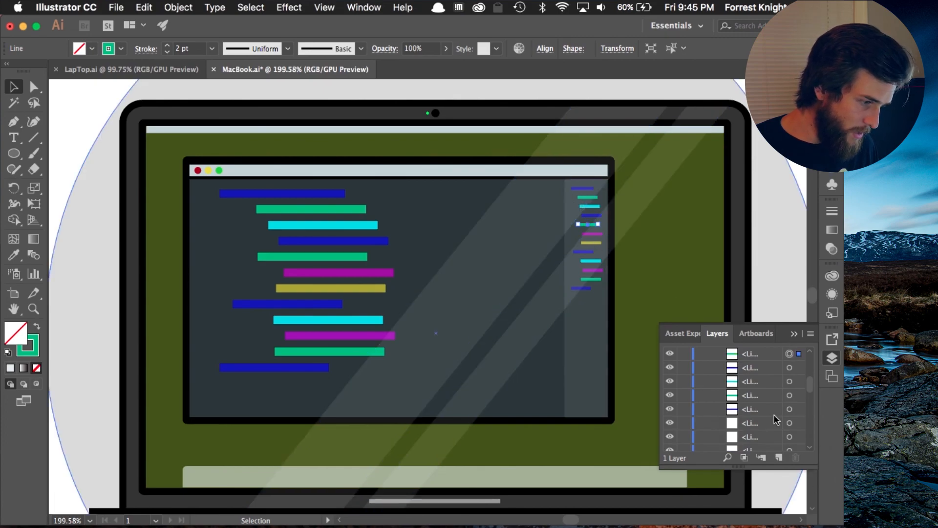
left_click(789, 409)
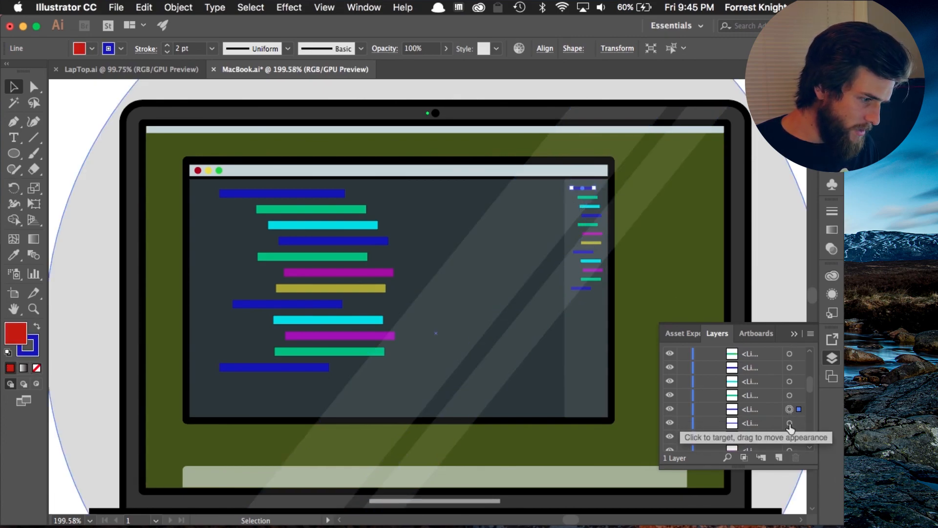
left_click(789, 423)
scroll(776, 401, "down", 3)
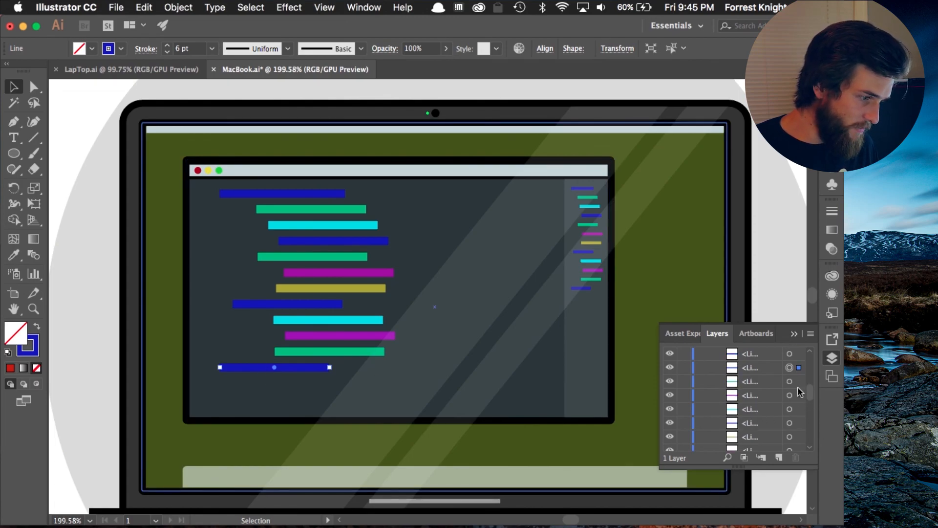
Add the remaining large coloured code lines to the selection without including the minimap lines or glare stripes.
left_click(789, 381, "shift")
left_click(790, 395, "shift")
left_click(789, 409, "shift")
left_click(789, 423, "shift")
left_click(790, 436, "shift")
scroll(784, 412, "down", 3)
left_click(789, 367, "shift")
left_click(789, 381, "shift")
left_click(789, 395, "shift")
left_click(790, 409, "shift")
left_click(790, 423, "shift")
left_click(789, 436, "shift")
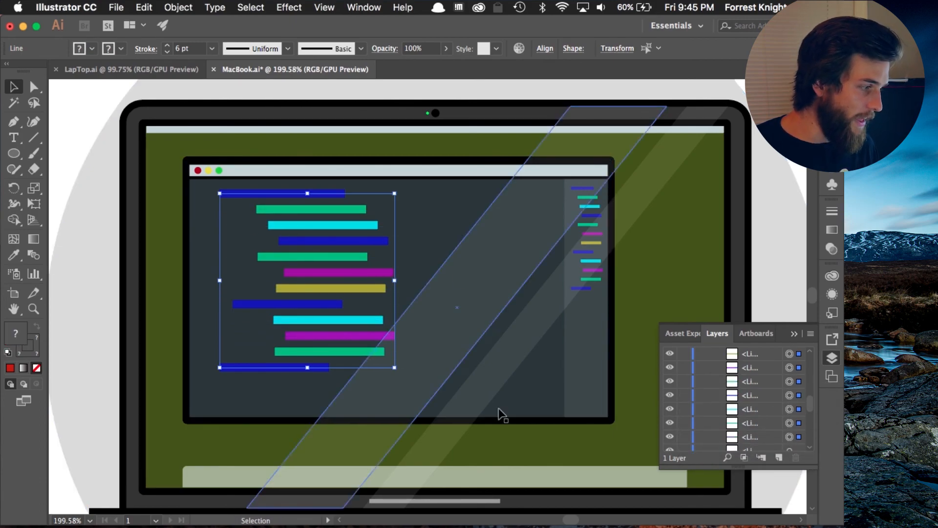
Duplicate the selected code lines and move the copy outside the code window, beyond the minimap.
key("super+shift+a")
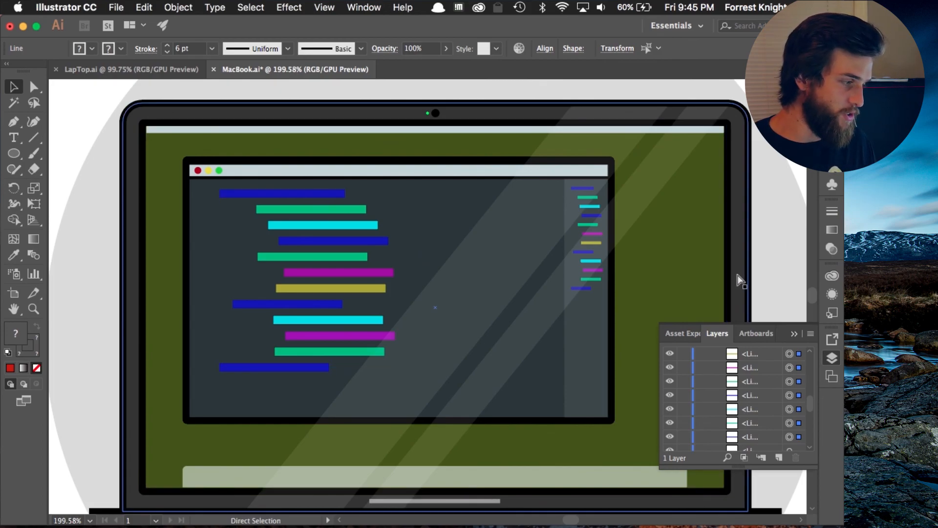
key("super+v")
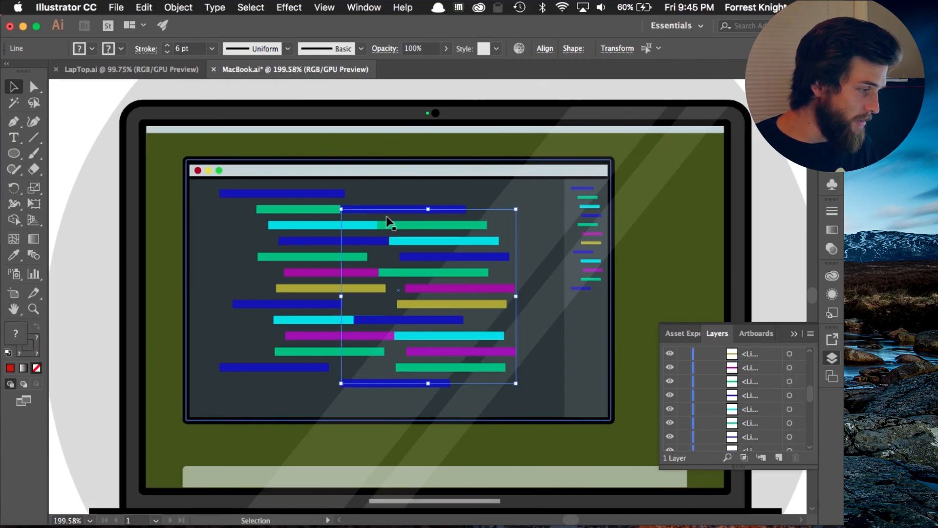
mouse_move(387, 214)
left_mouse_down()
mouse_move(468, 213)
mouse_move(630, 188)
mouse_move(665, 224)
left_mouse_up()
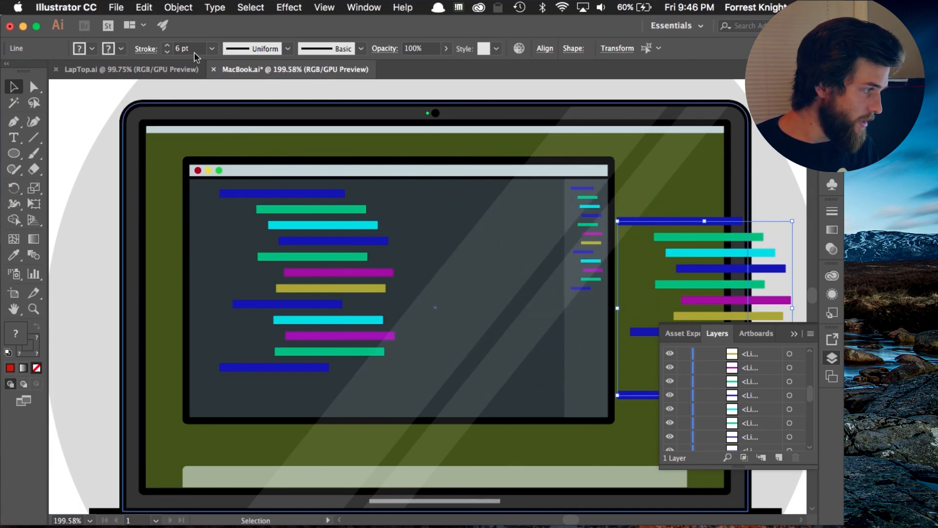
Set the duplicated code lines' stroke weight to 2 pt and shrink them to a narrow, minimap-sized column.
left_click(167, 53)
left_click(168, 53)
left_click(168, 53)
left_click(168, 52)
left_click(795, 334)
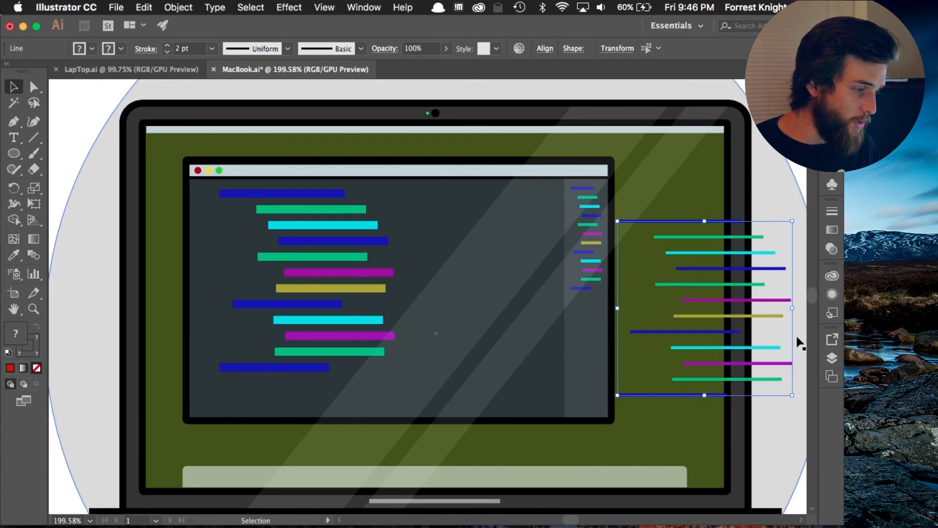
left_click_drag(629, 223, 764, 260)
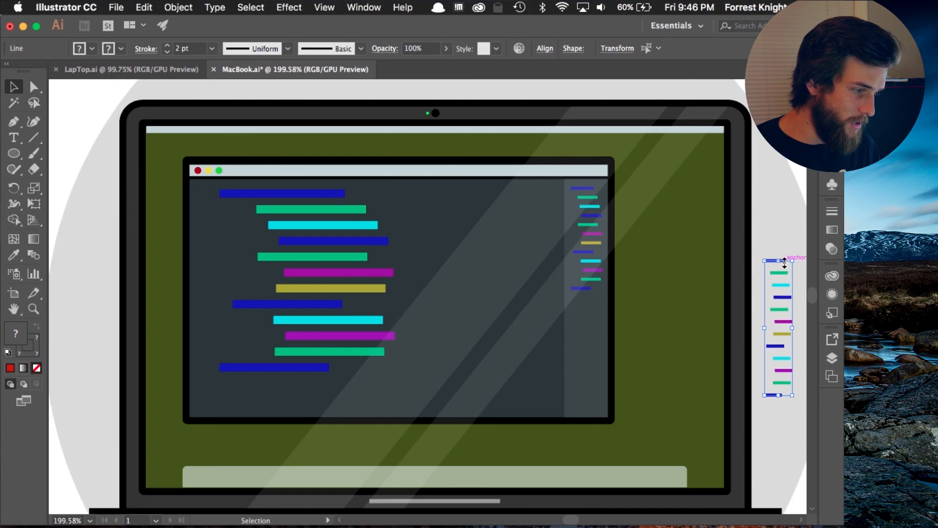
left_click_drag(778, 272, 688, 199)
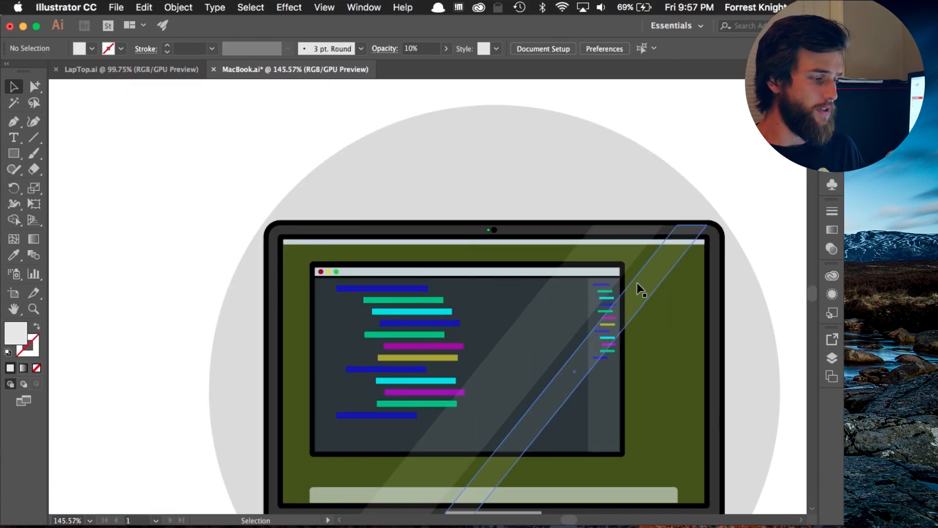
Draw a tall light gray rectangle without stroke over the laptop's left edge and set its opacity to 10%.
scroll(637, 287, "up", 3)
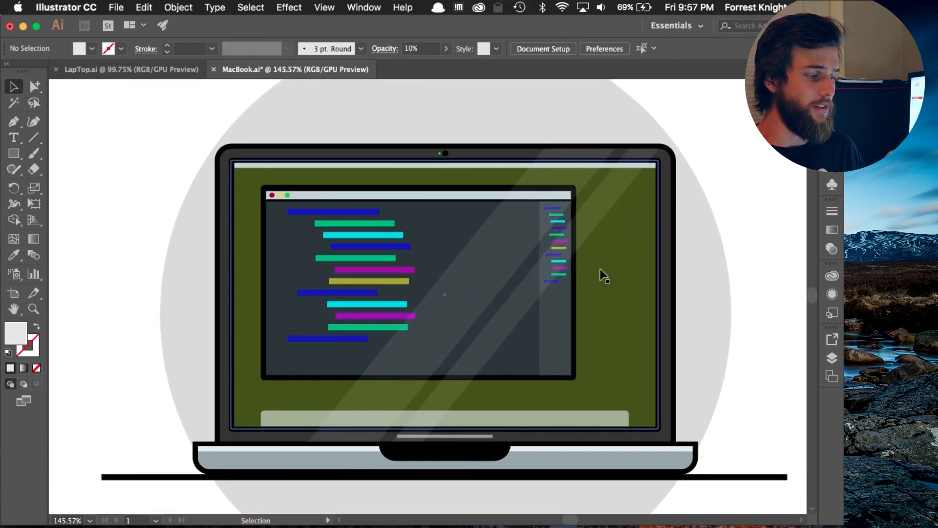
scroll(545, 176, "left", 5)
scroll(545, 176, "up", 2)
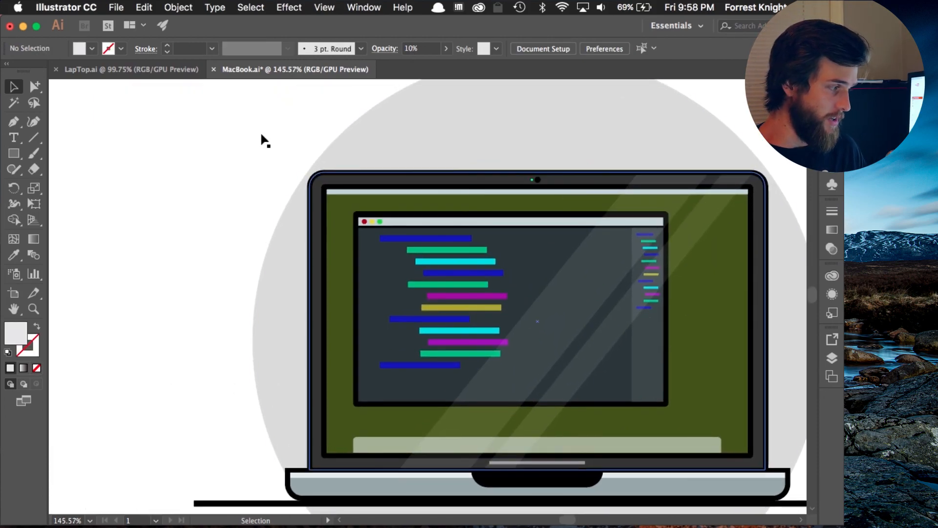
left_click(14, 154)
mouse_move(297, 126)
left_mouse_down()
mouse_move(430, 337)
mouse_move(378, 415)
left_mouse_up()
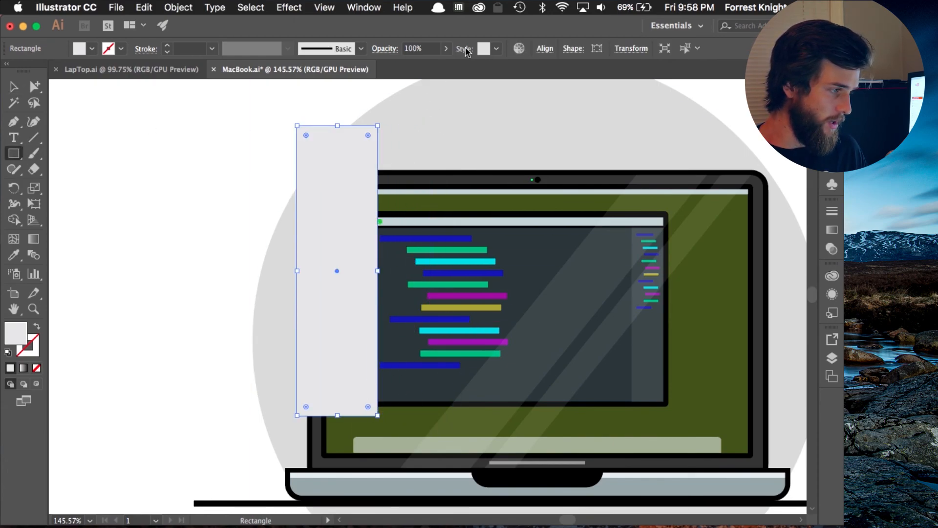
left_click(419, 48)
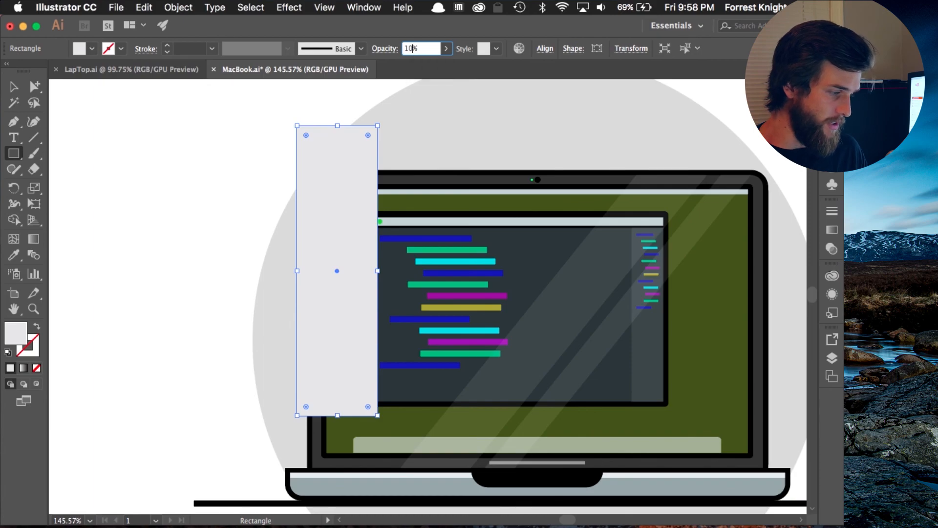
key("Return")
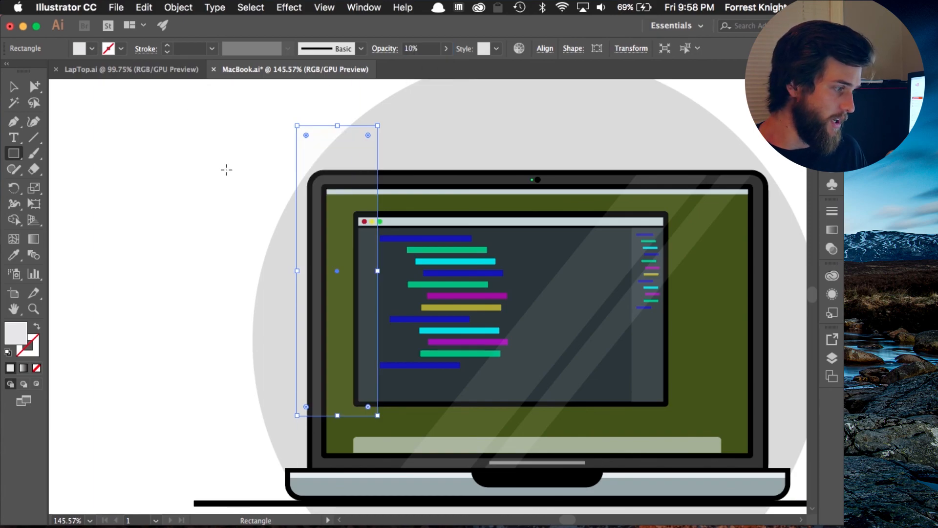
Move the translucent rectangle onto the laptop's display and rotate it diagonally, parallel to the existing glare stripes.
left_click(13, 87)
left_click_drag(321, 141, 533, 146)
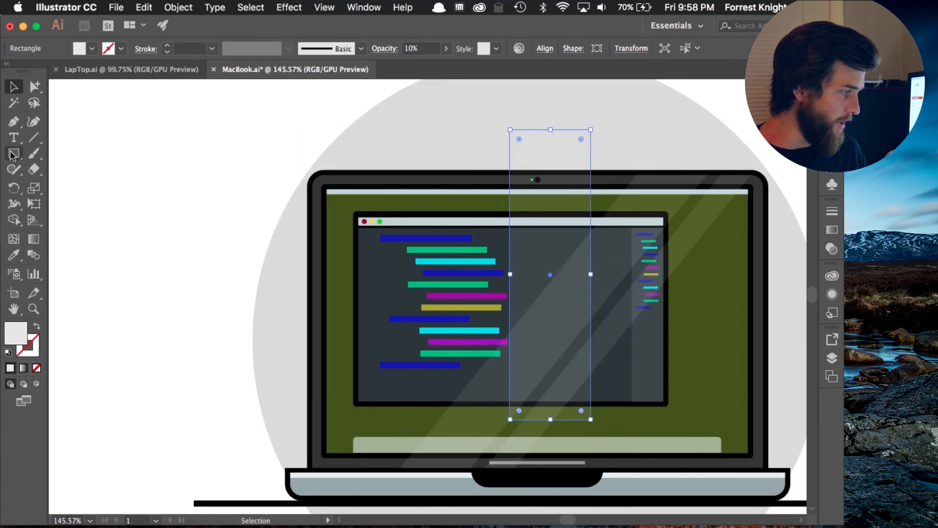
left_click_drag(505, 126, 523, 208)
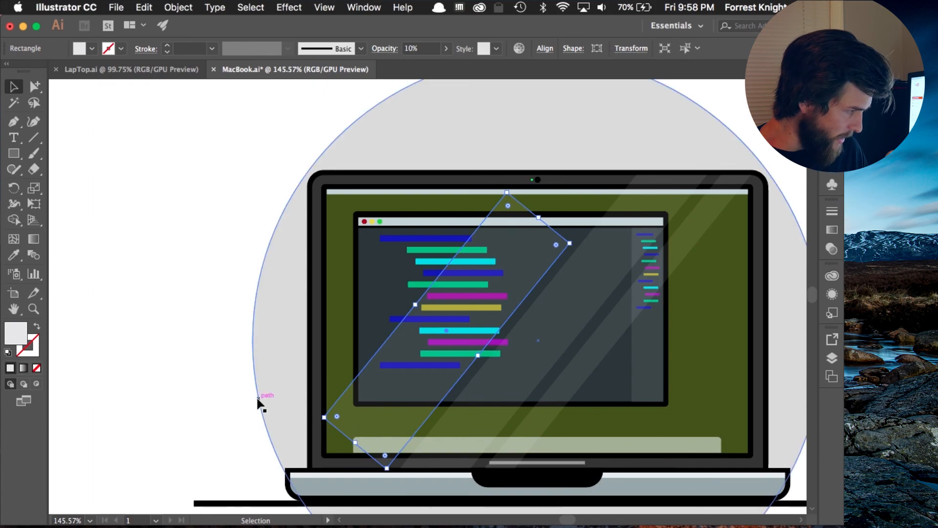
Free-distort the rotated translucent rectangle into a narrower diagonal stripe reaching from the lid's lower-left corner past its upper edge.
left_click(34, 206)
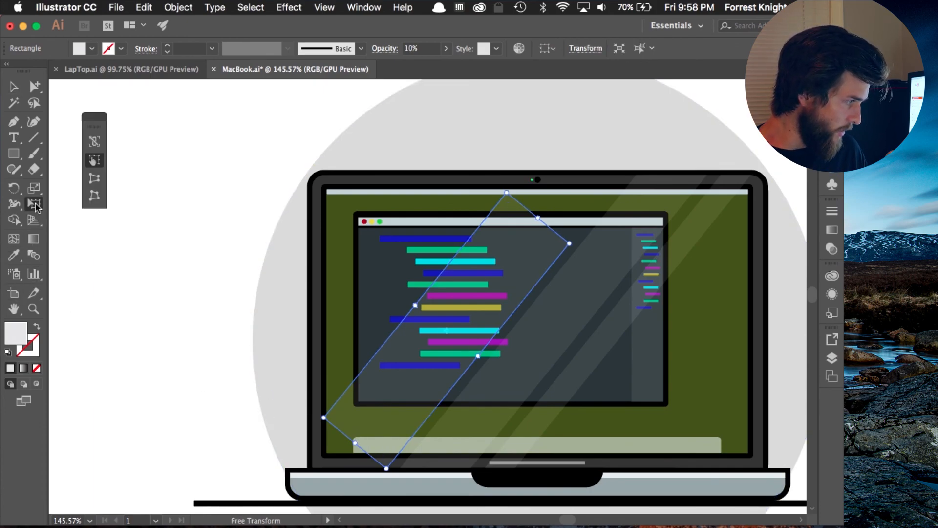
left_click(95, 180)
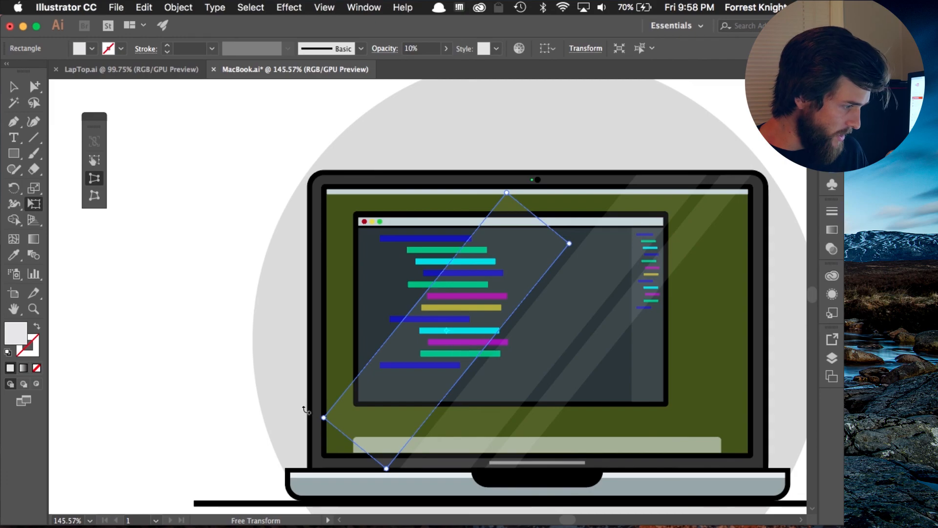
left_click_drag(324, 418, 326, 439)
left_click(95, 195)
left_click_drag(320, 423, 316, 469)
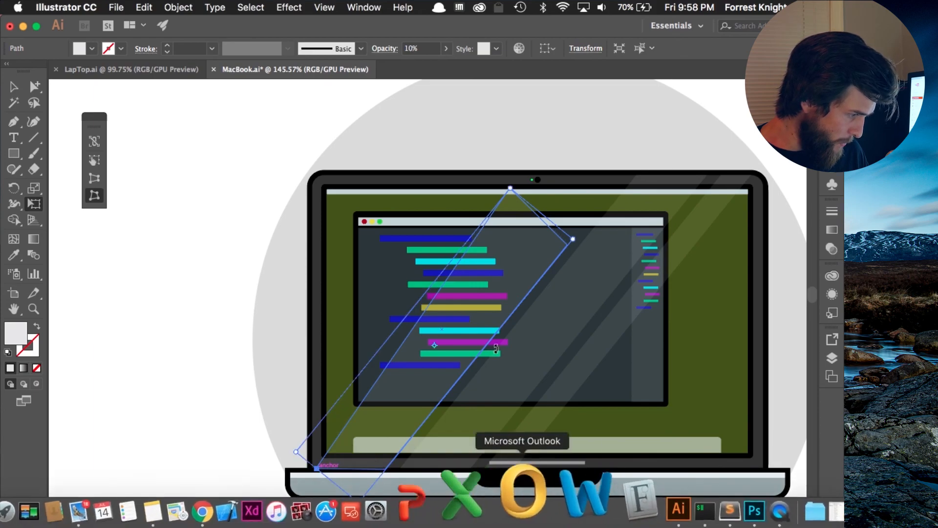
left_click_drag(572, 239, 618, 172)
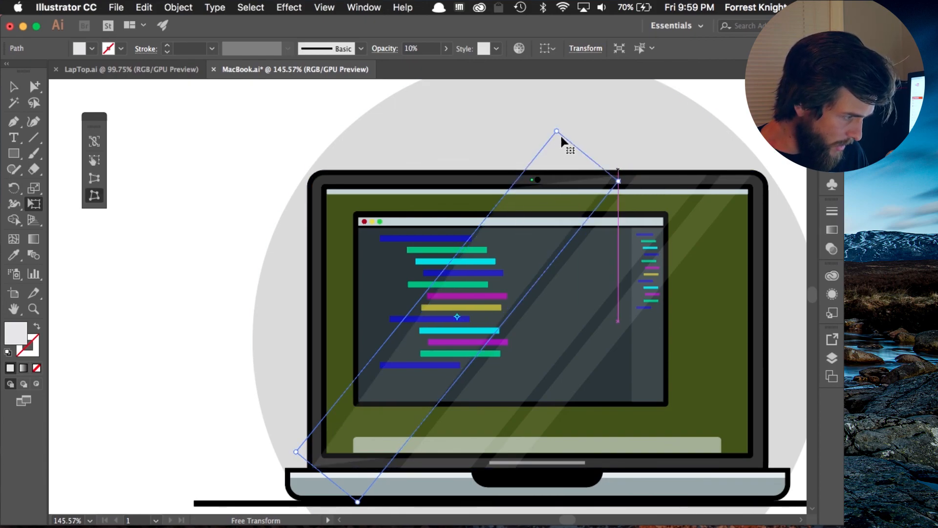
left_click_drag(559, 133, 585, 136)
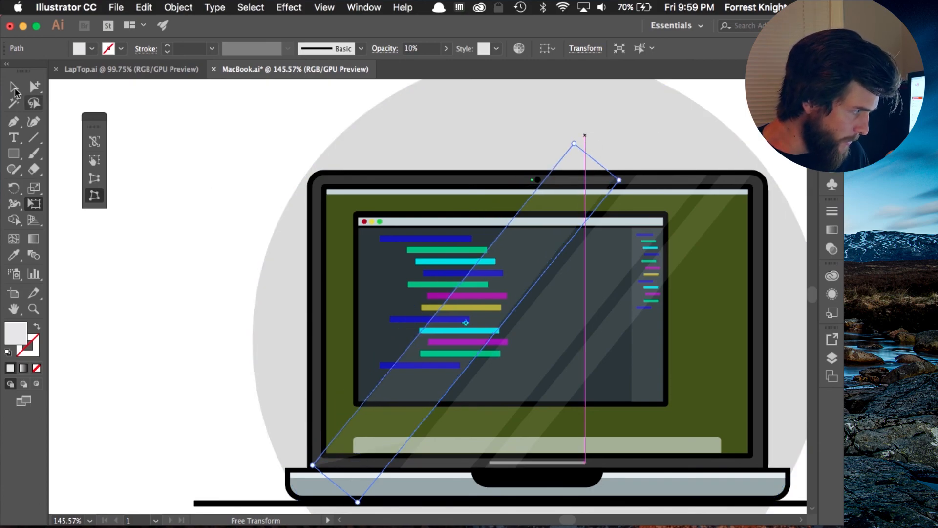
key("v")
left_click(241, 134)
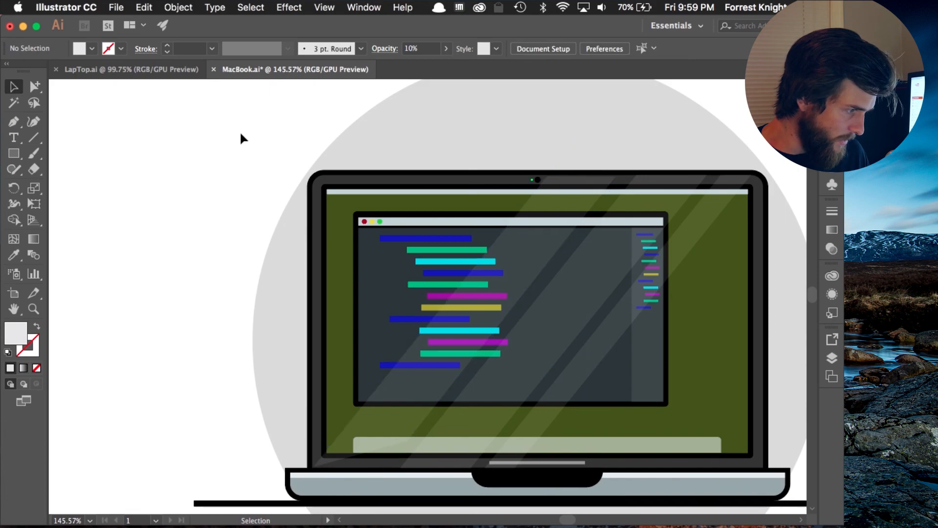
Try to adjust the end corners of the leftmost translucent stripe with Free Transform.
left_click(408, 423)
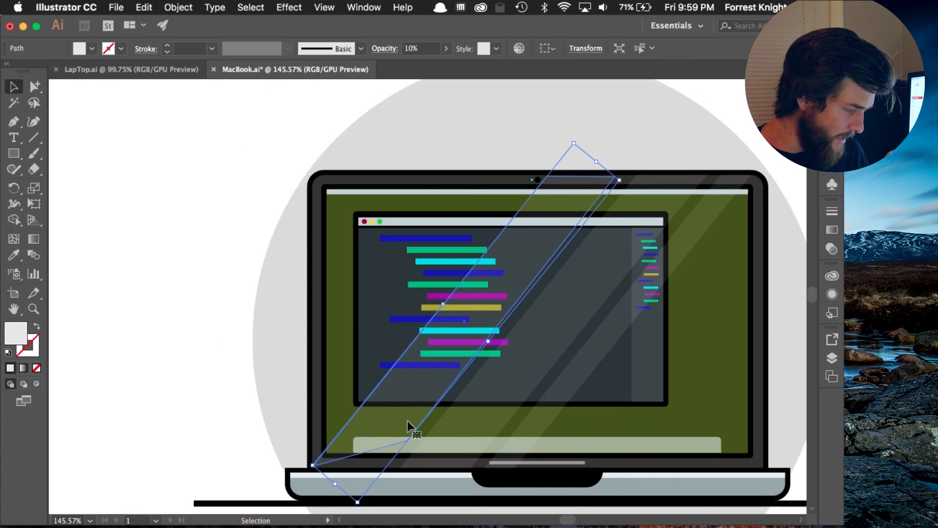
left_click(32, 203)
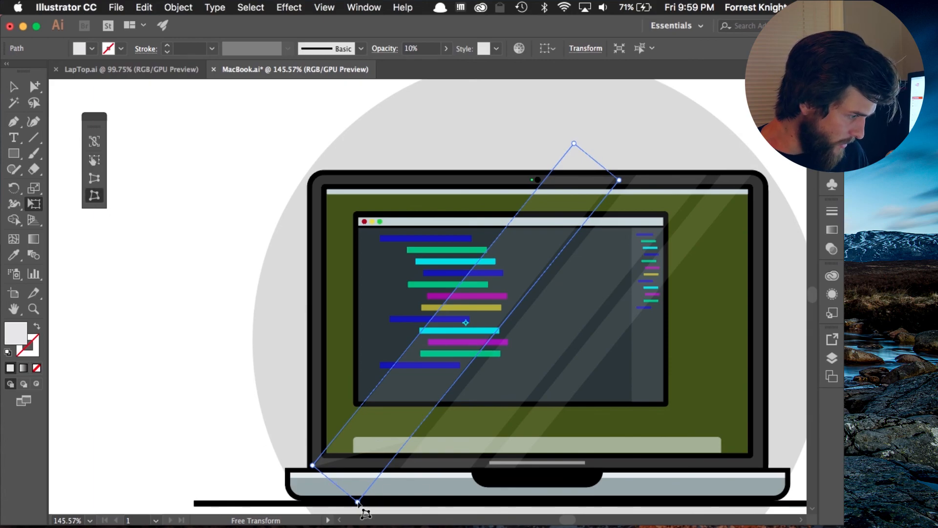
left_click_drag(366, 511, 360, 503)
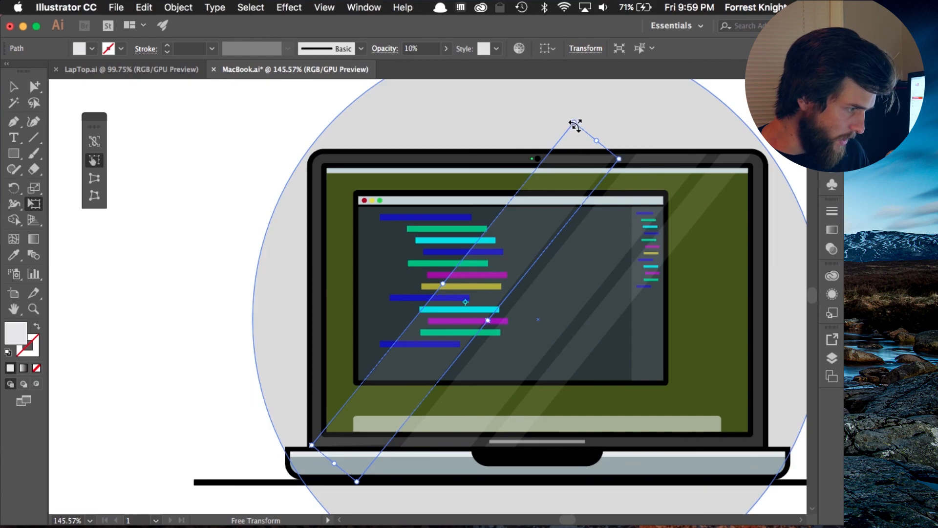
left_click_drag(574, 123, 534, 120)
key("v")
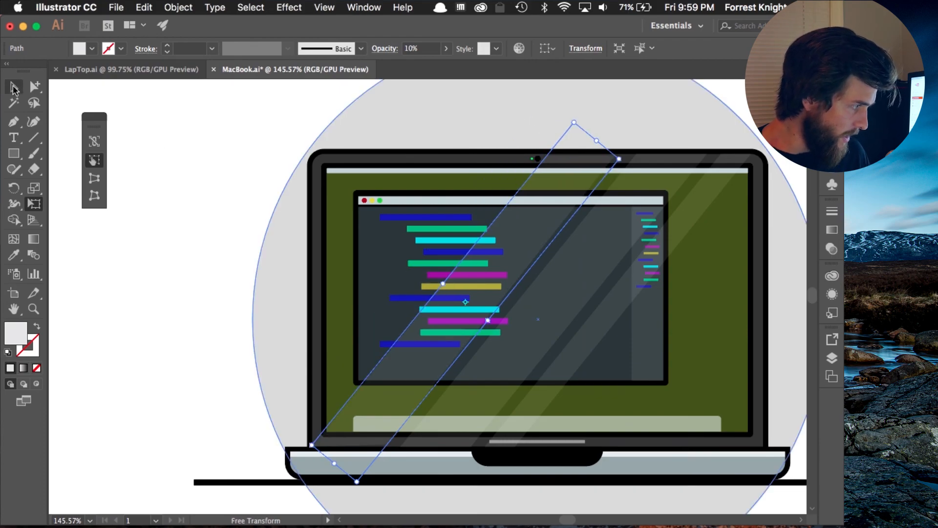
left_click(121, 128)
key("super+0")
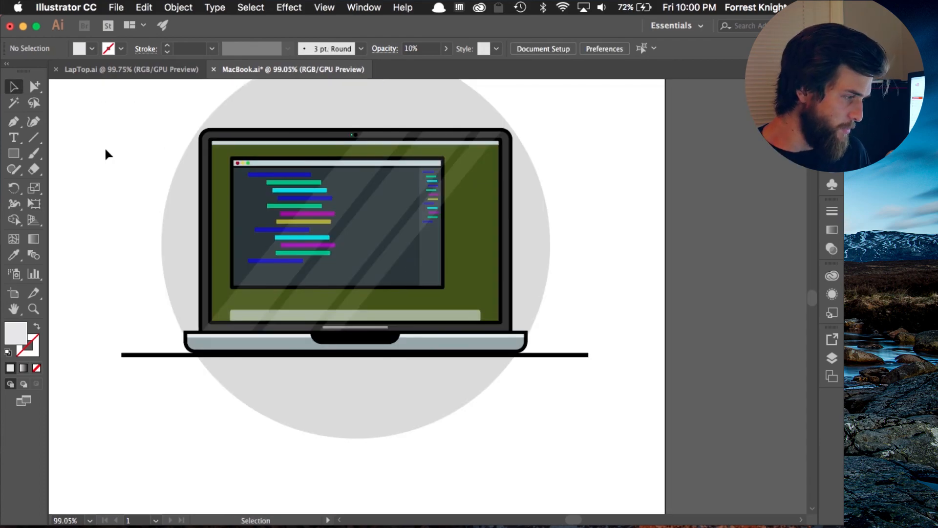
left_click(478, 152)
left_click_drag(477, 157, 489, 229)
left_click_drag(416, 286, 437, 296)
left_click_drag(529, 188, 540, 162)
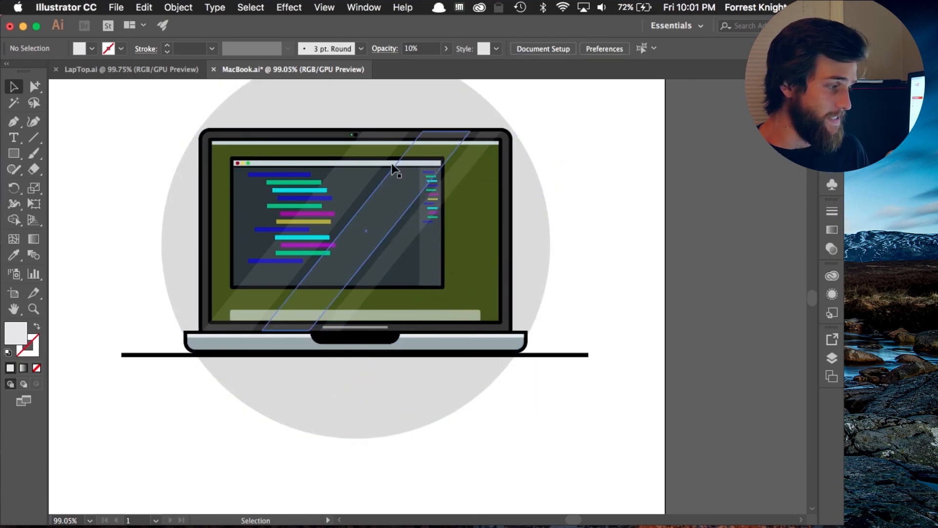
Delete the leftmost translucent glare stripe from the laptop's display and save the document.
left_click(372, 155)
left_click(728, 190)
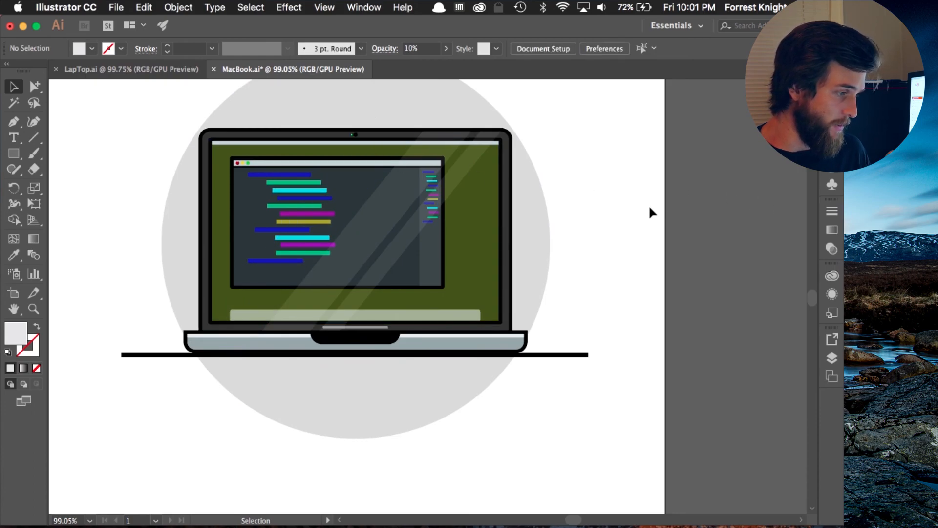
key("super+s")
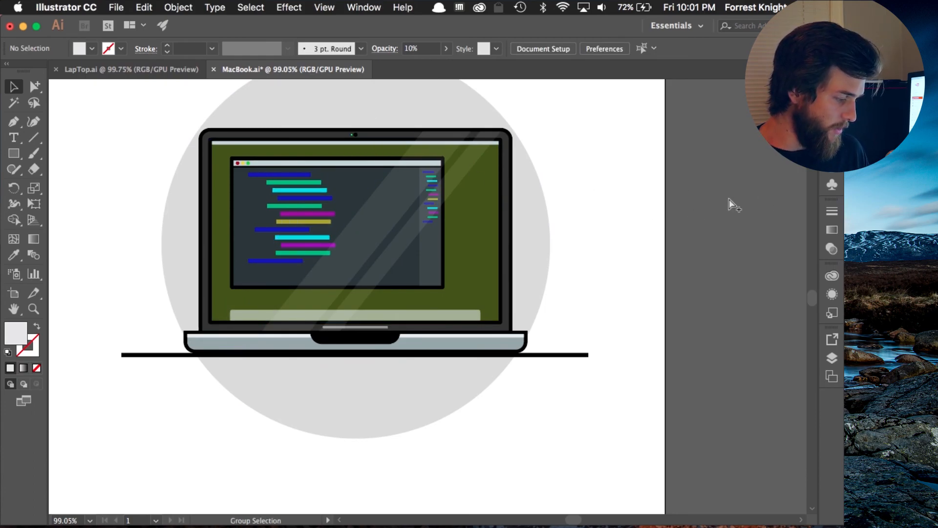
scroll(433, 213, "up", 3)
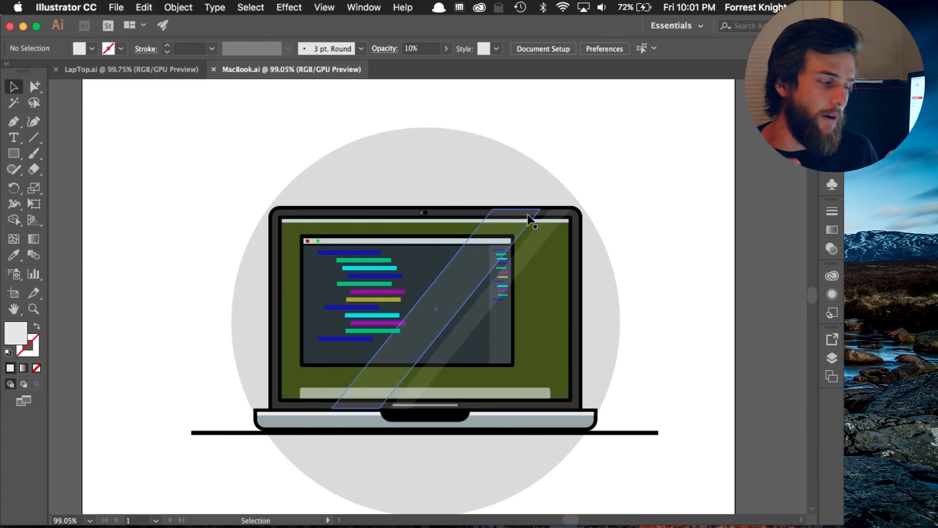
left_click(430, 146)
left_click(635, 195)
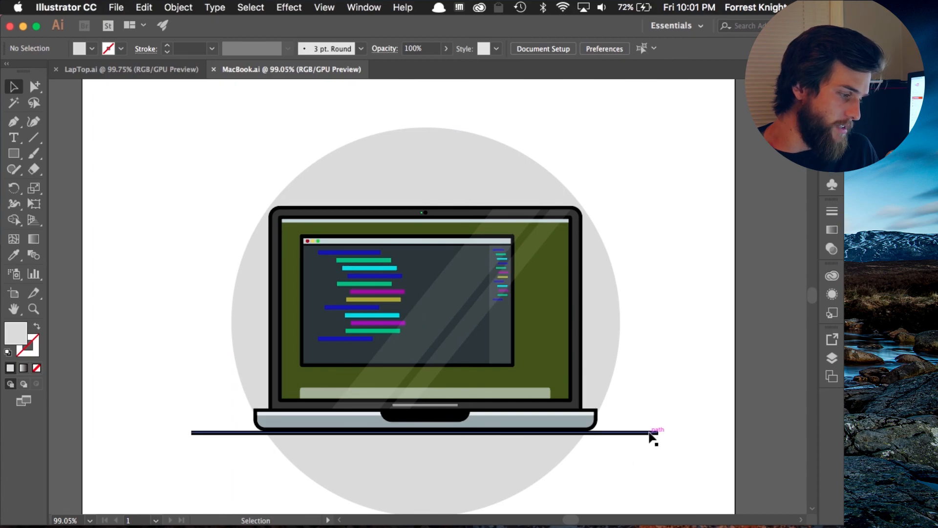
left_click(655, 432)
left_click(712, 207)
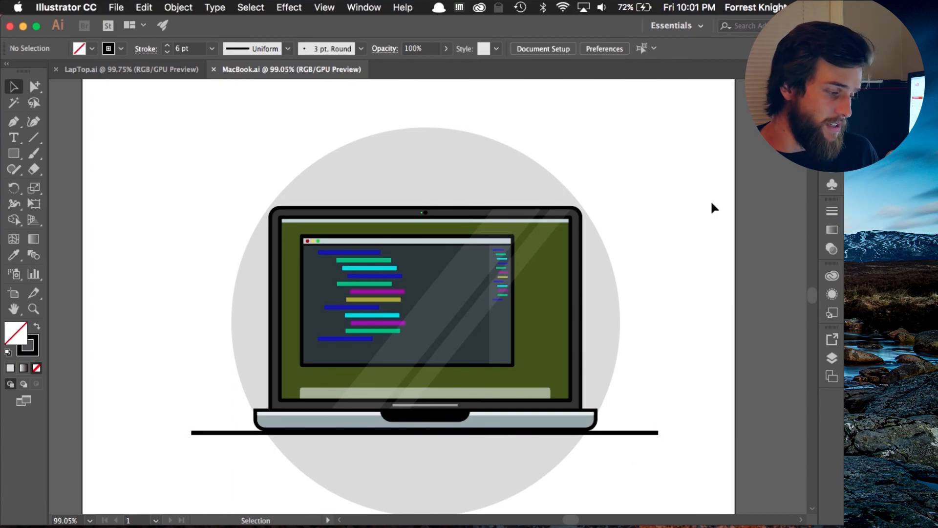